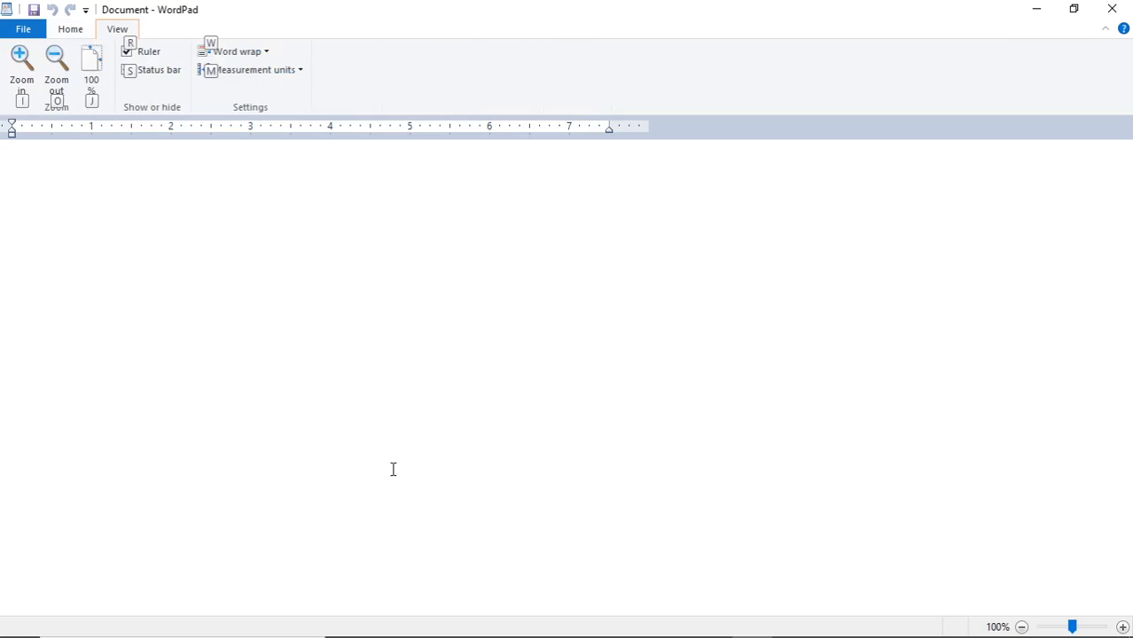
Dismiss the shortcut hints and set word wrap to Wrap to ruler
key(Escape)
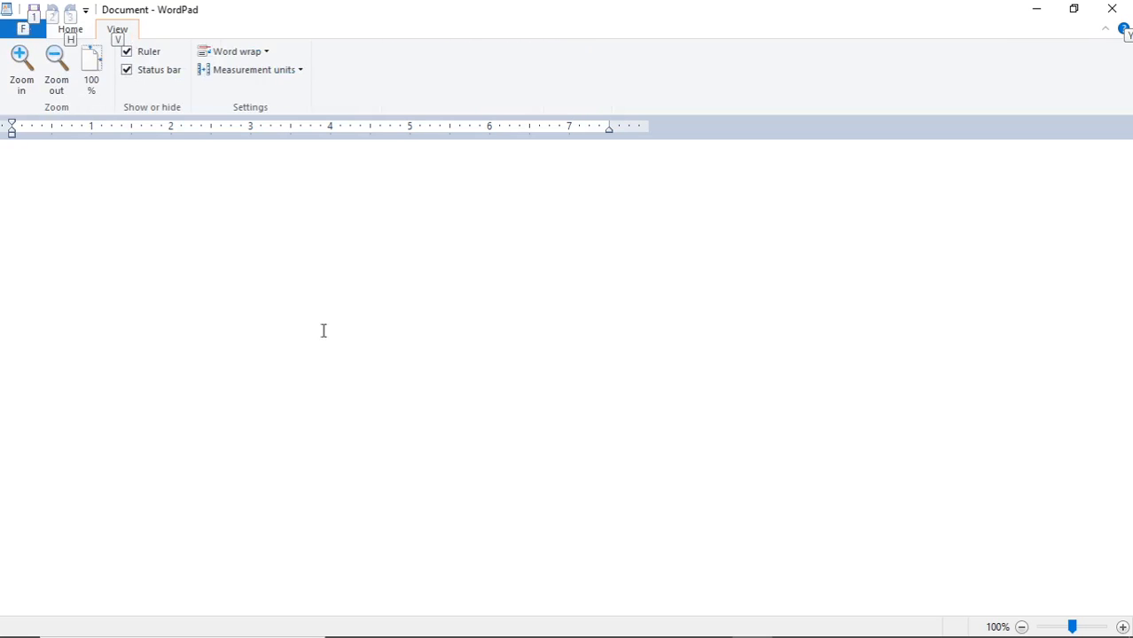
click(126, 25)
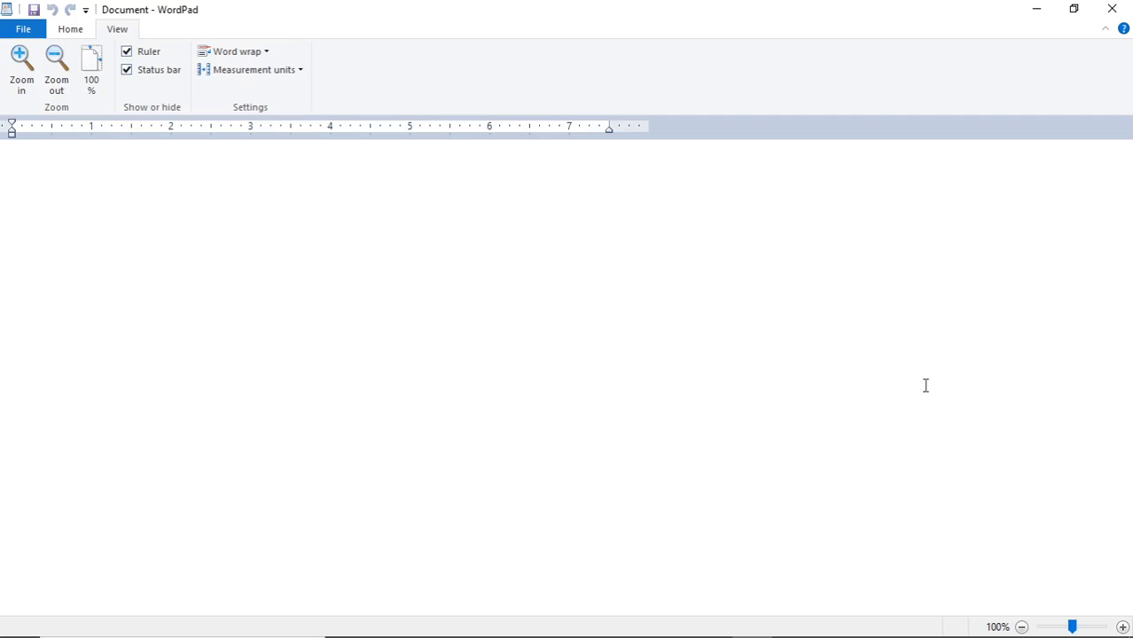
click(237, 53)
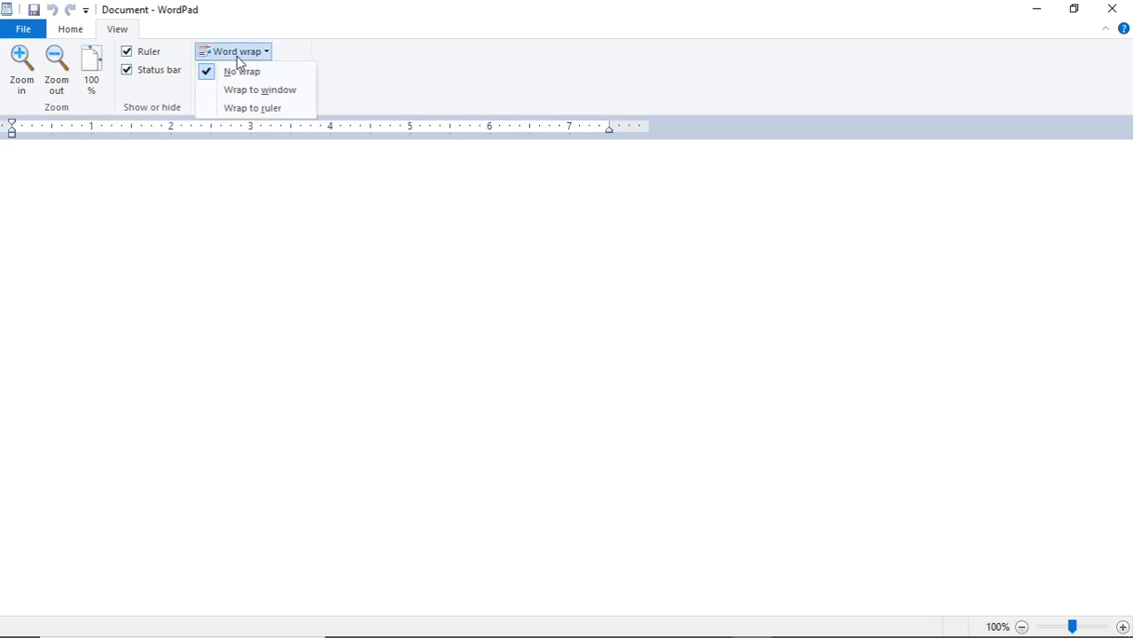
click(255, 111)
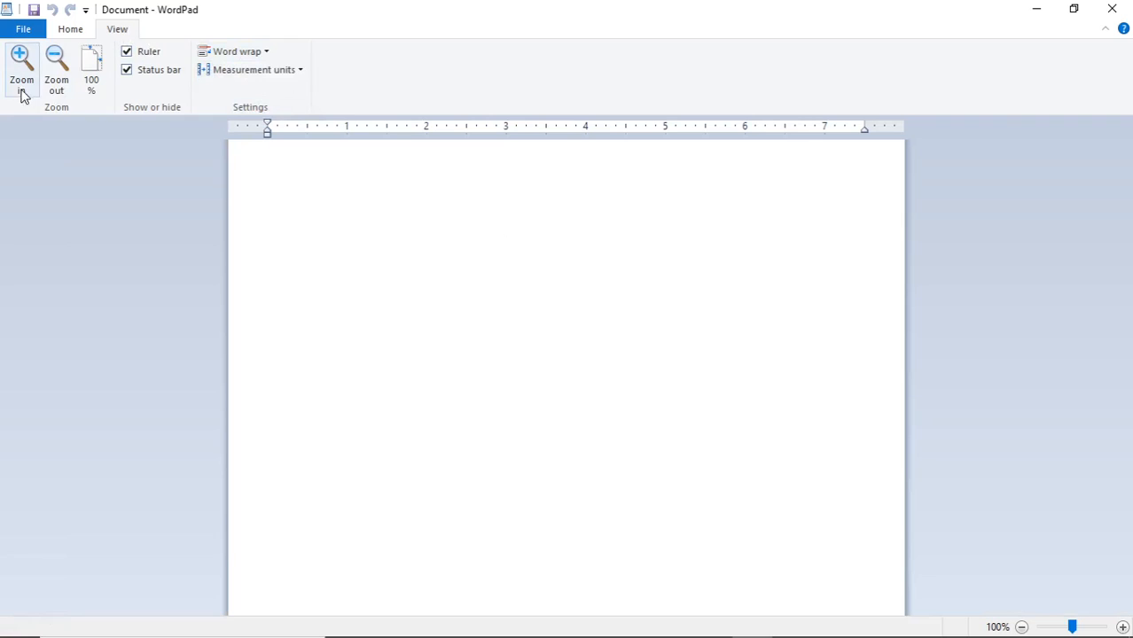
click(70, 28)
Insert the 'images' photo from the Desktop at the top of the document and select it
click(402, 87)
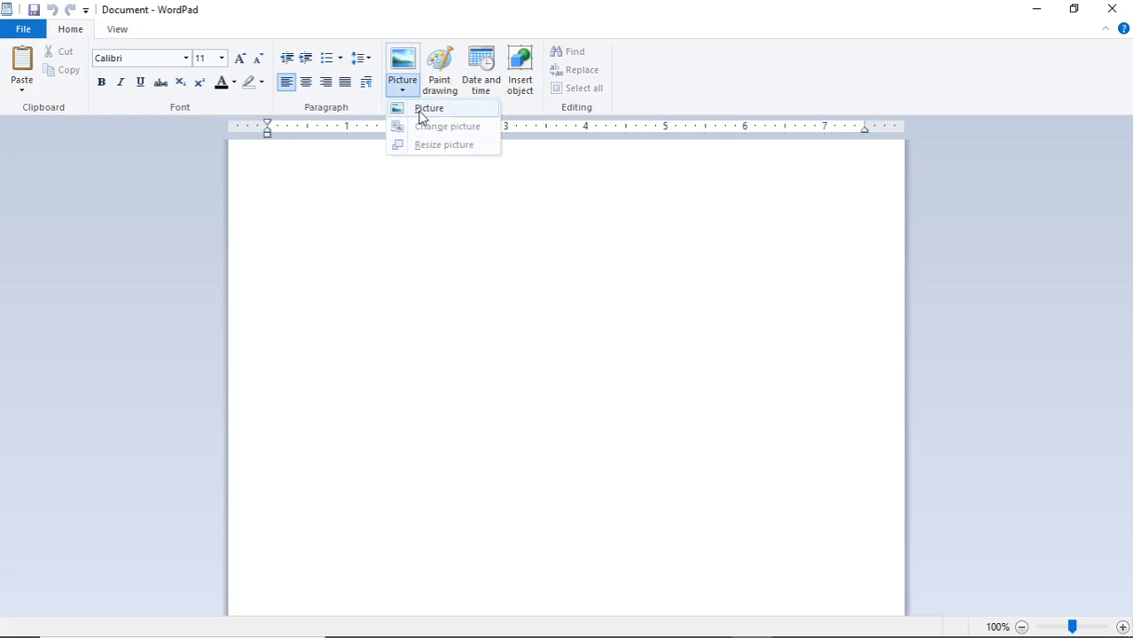
click(418, 108)
scroll(395, 271, up, 2)
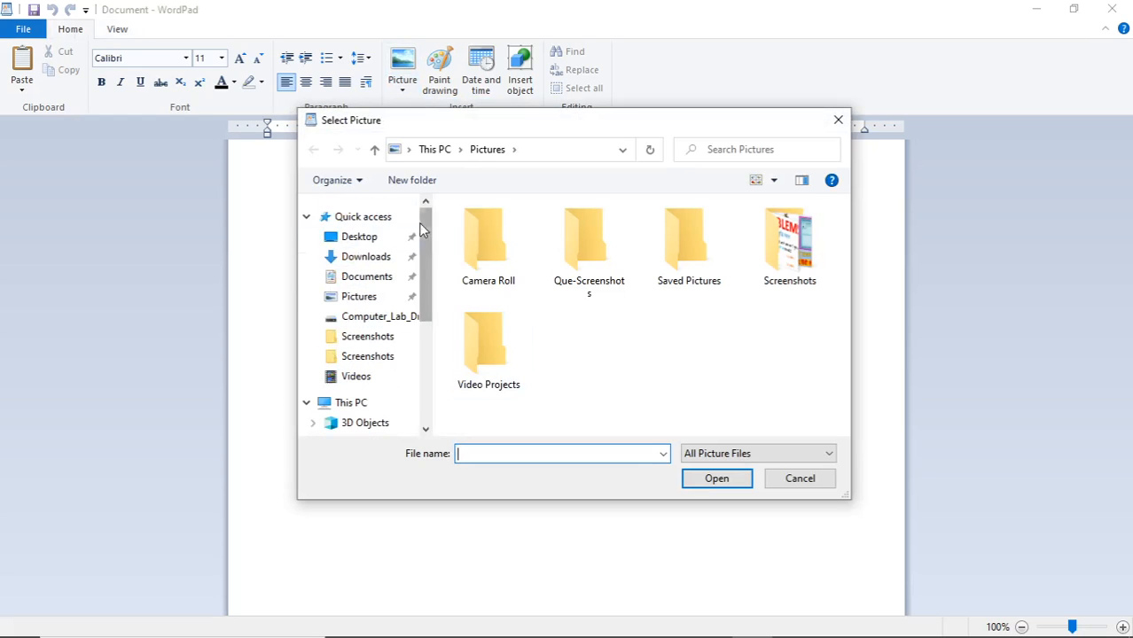
click(359, 237)
click(493, 257)
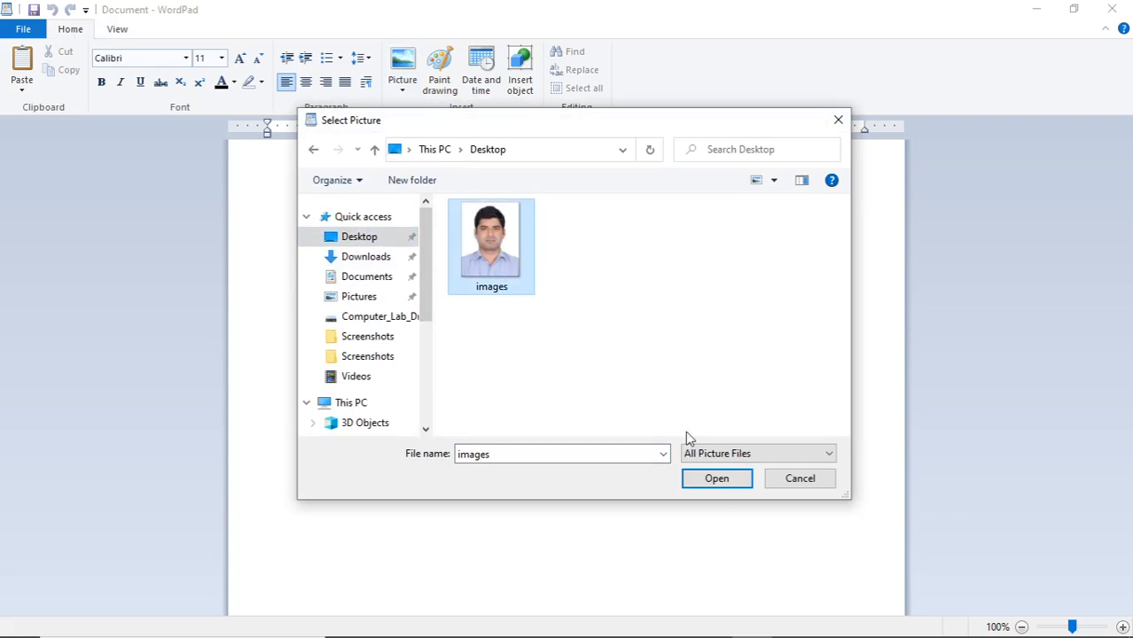
click(718, 479)
click(335, 289)
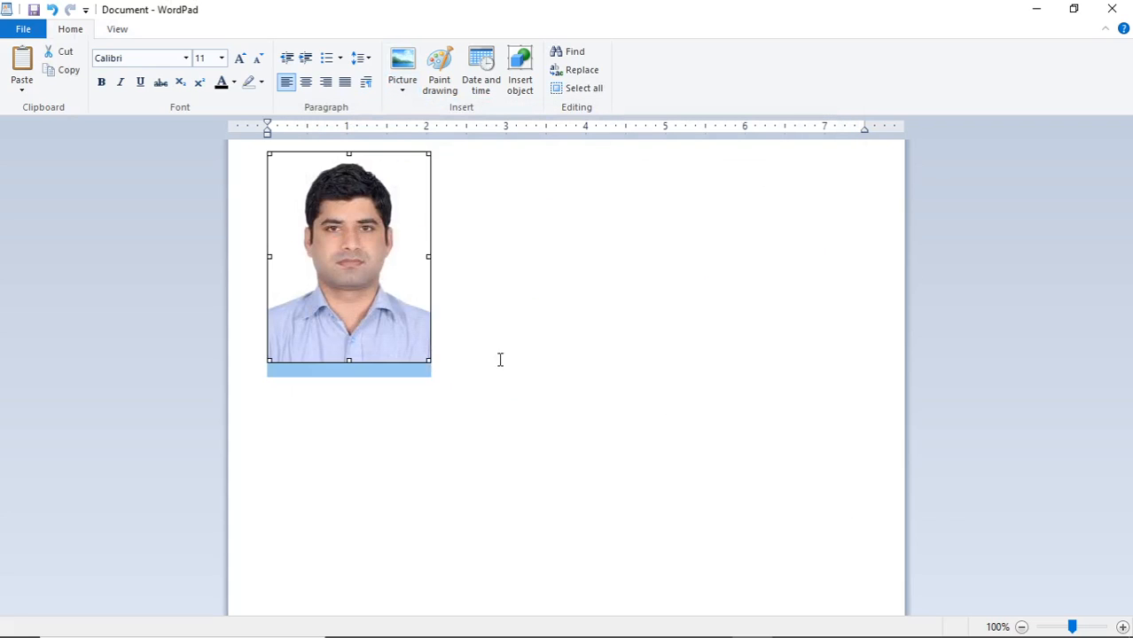
Zoom the page in and out, down to 20% and back to 80%, then reset to 100%
click(127, 31)
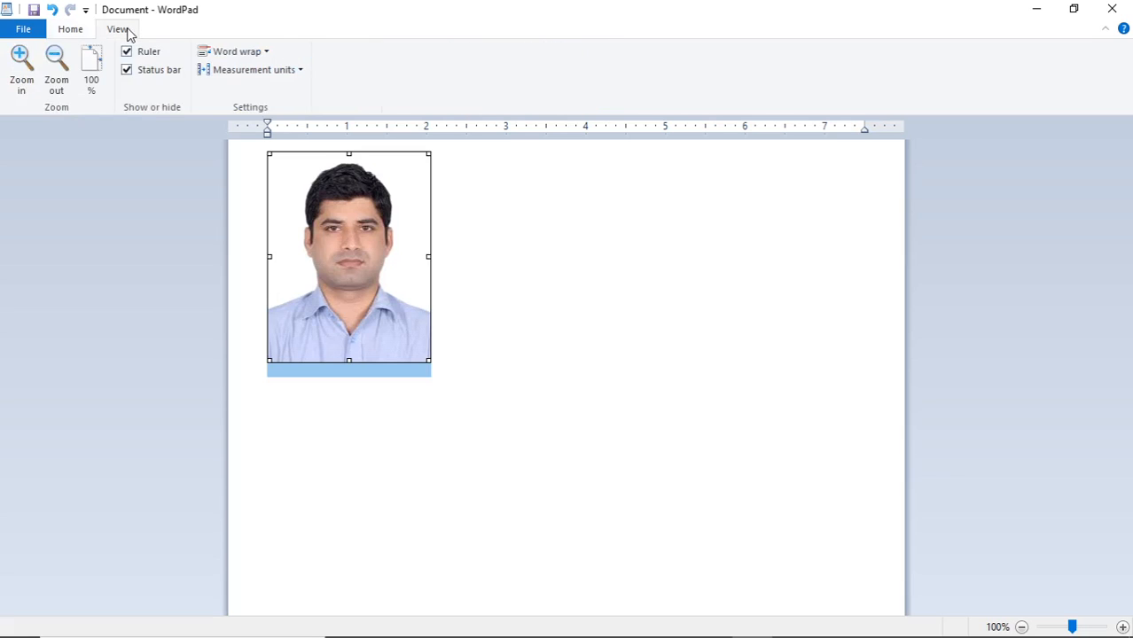
click(21, 84)
click(21, 84)
click(21, 84)
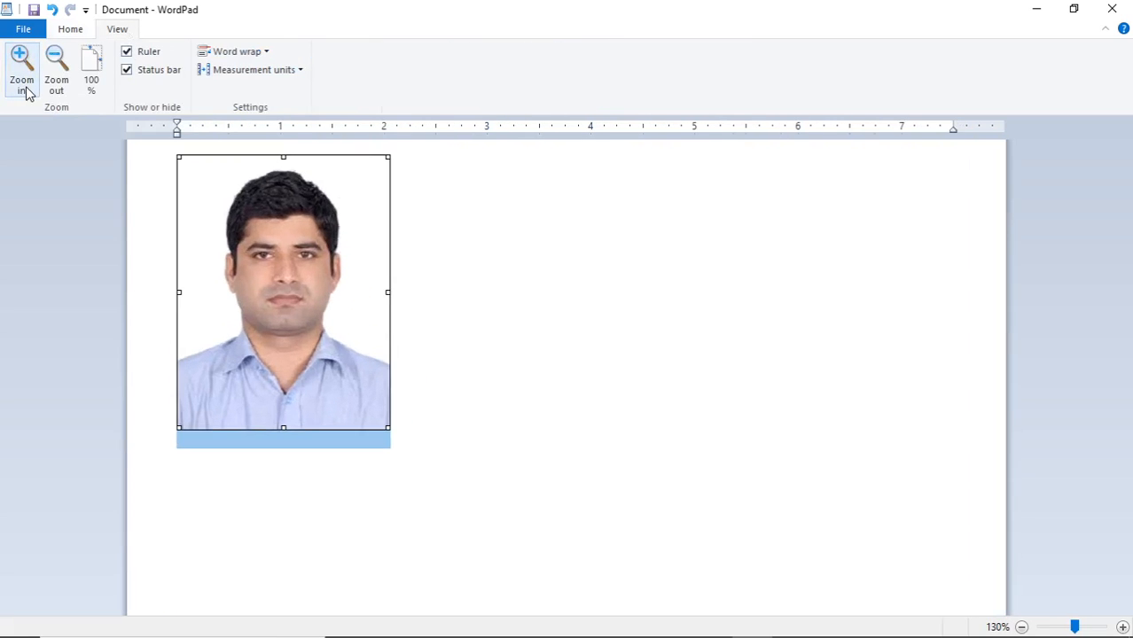
click(23, 86)
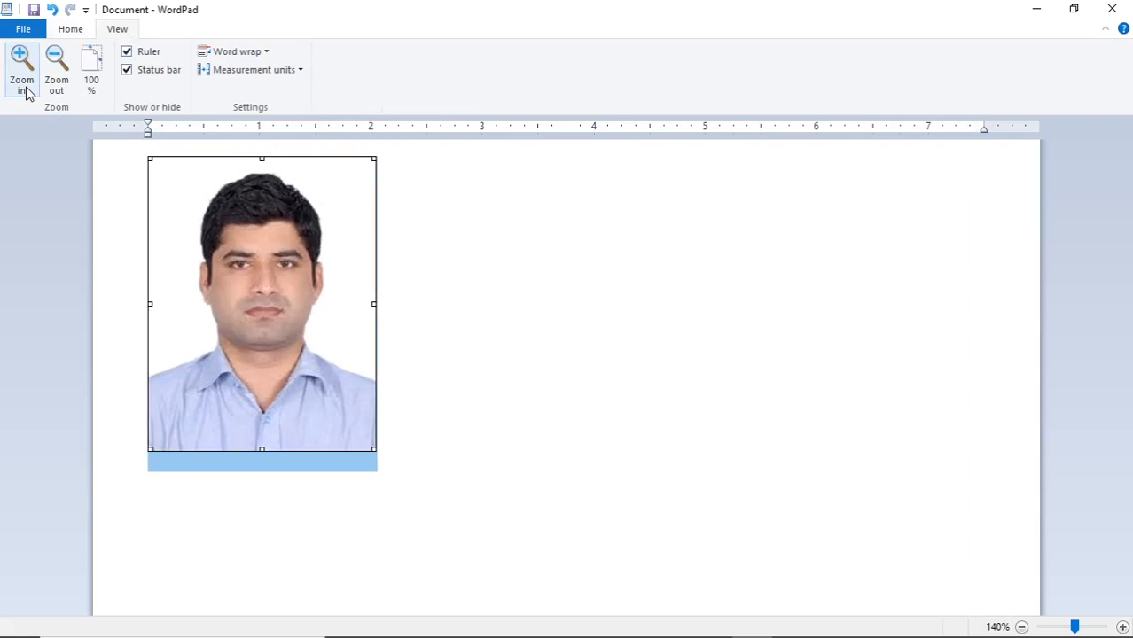
click(56, 82)
click(57, 81)
click(58, 82)
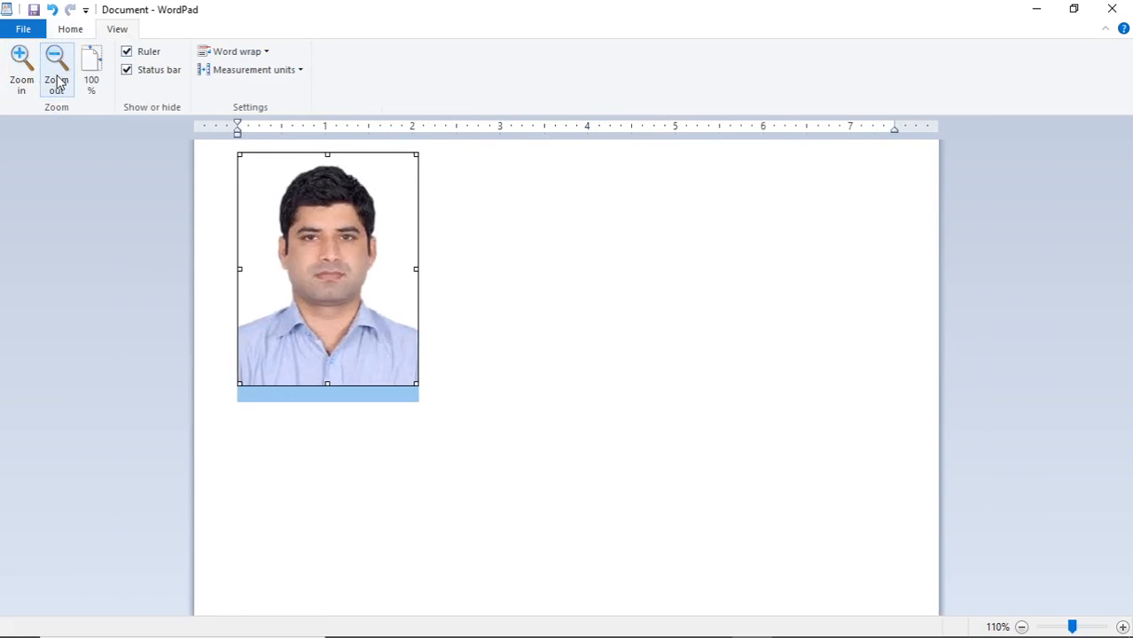
click(57, 82)
click(58, 82)
click(57, 82)
click(58, 82)
click(58, 81)
click(58, 81)
click(58, 82)
click(57, 81)
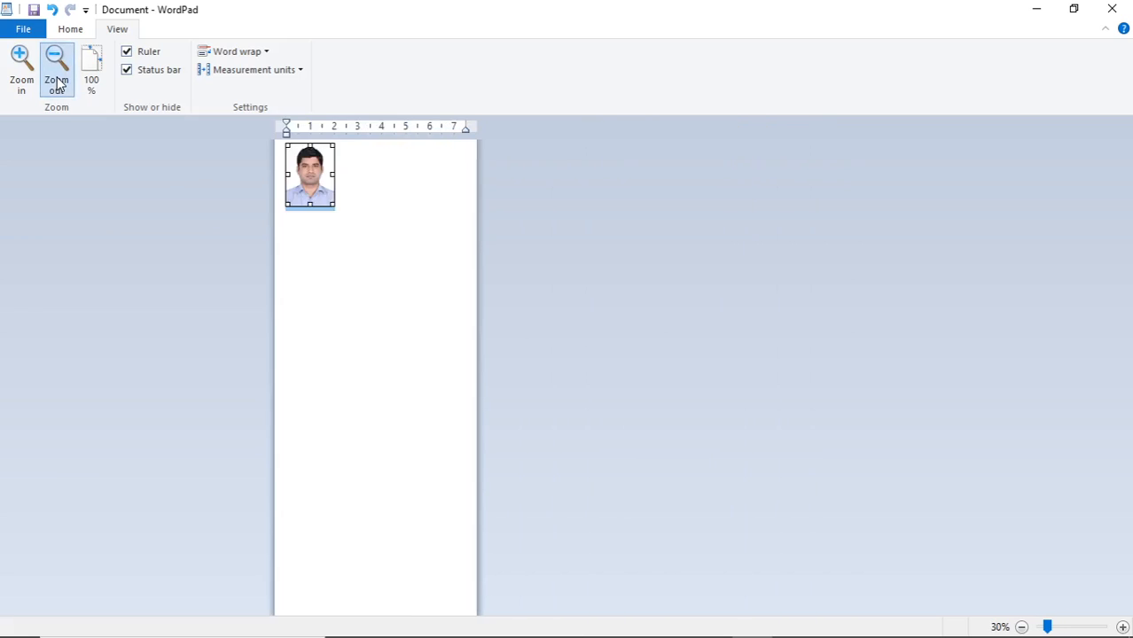
click(58, 81)
click(23, 85)
click(23, 85)
click(24, 85)
click(25, 86)
click(26, 86)
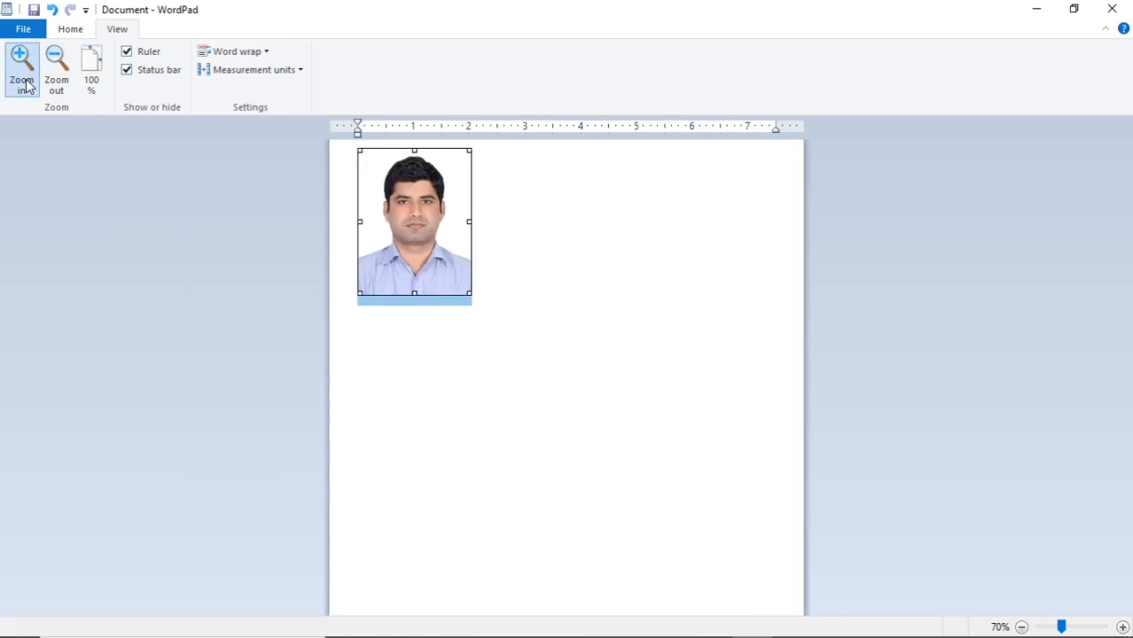
click(26, 86)
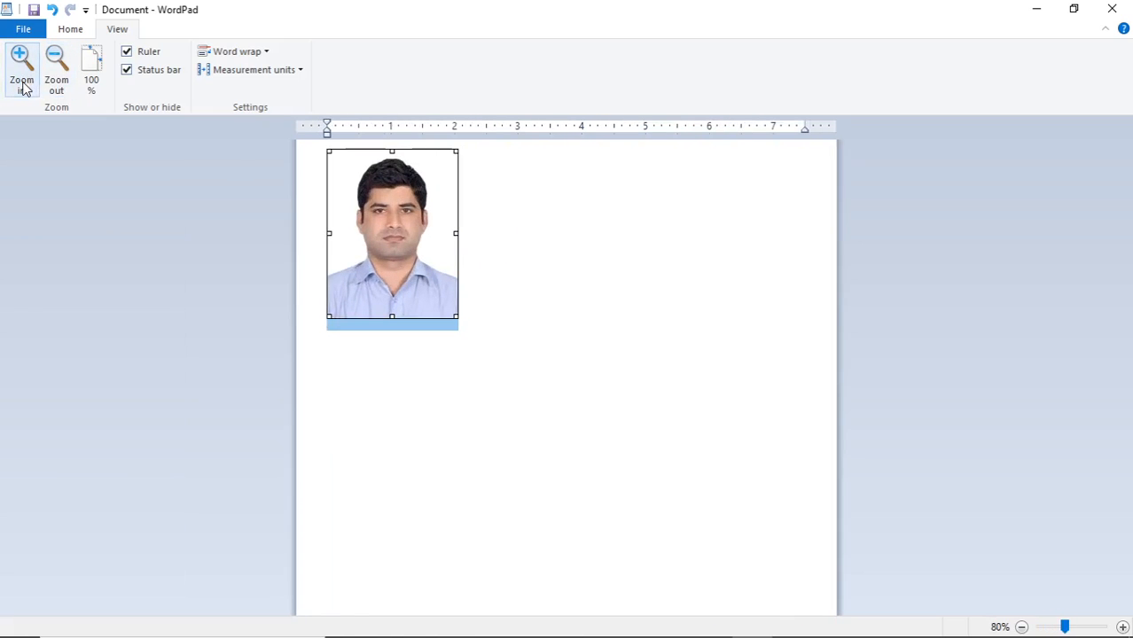
click(93, 80)
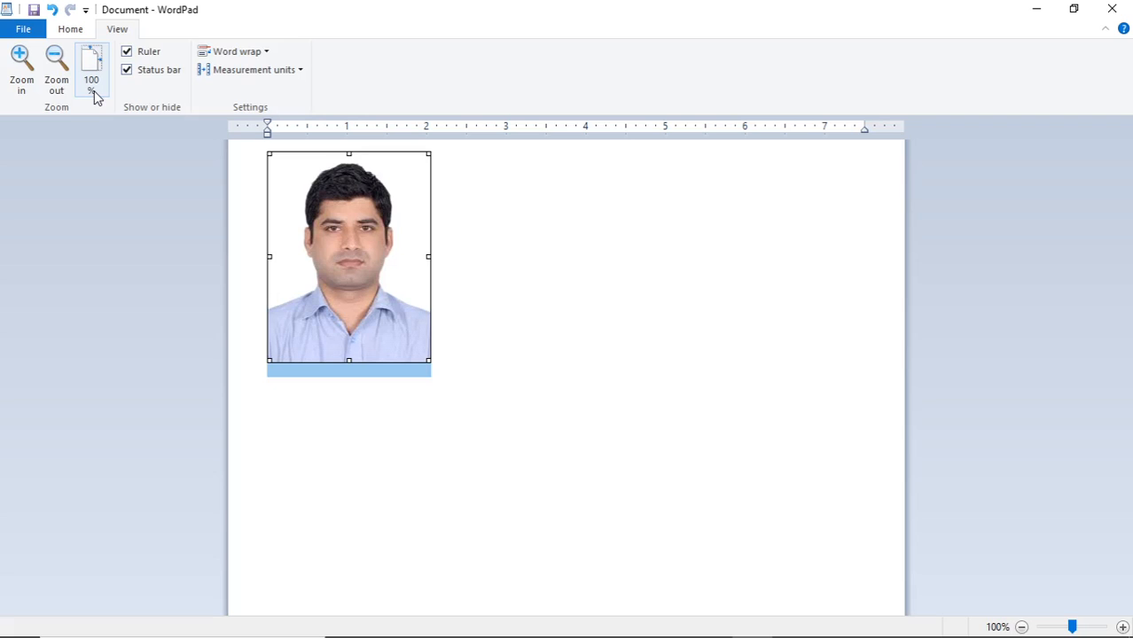
Zoom to 110% and beyond with the status-bar zoom controls and slider, then return to 100%
click(25, 87)
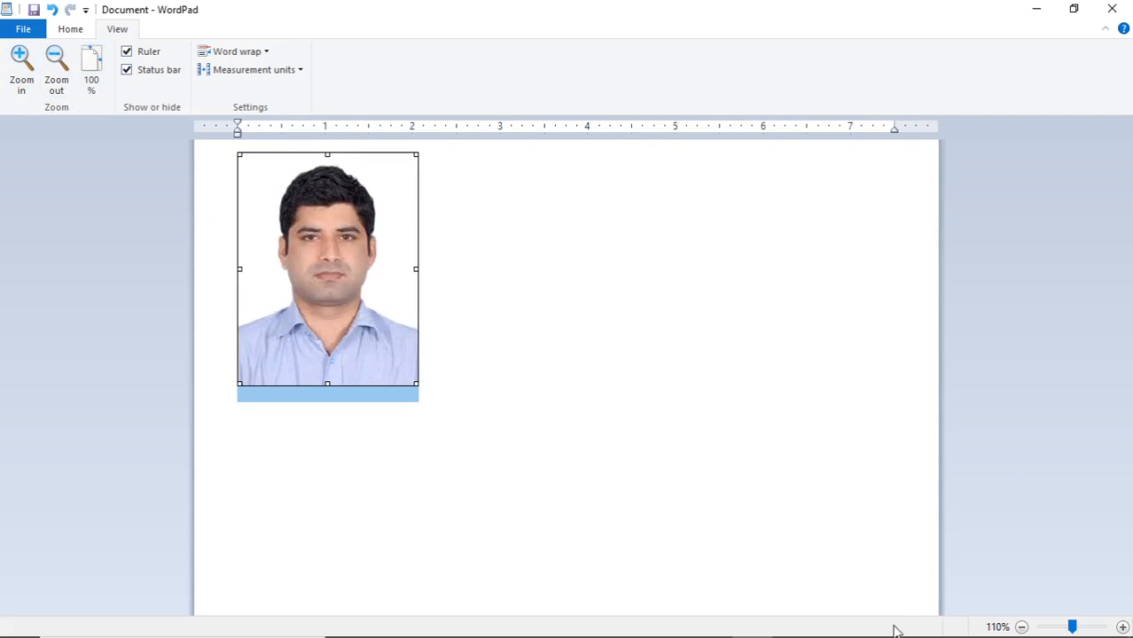
click(1123, 627)
click(1122, 627)
click(1123, 627)
click(1123, 626)
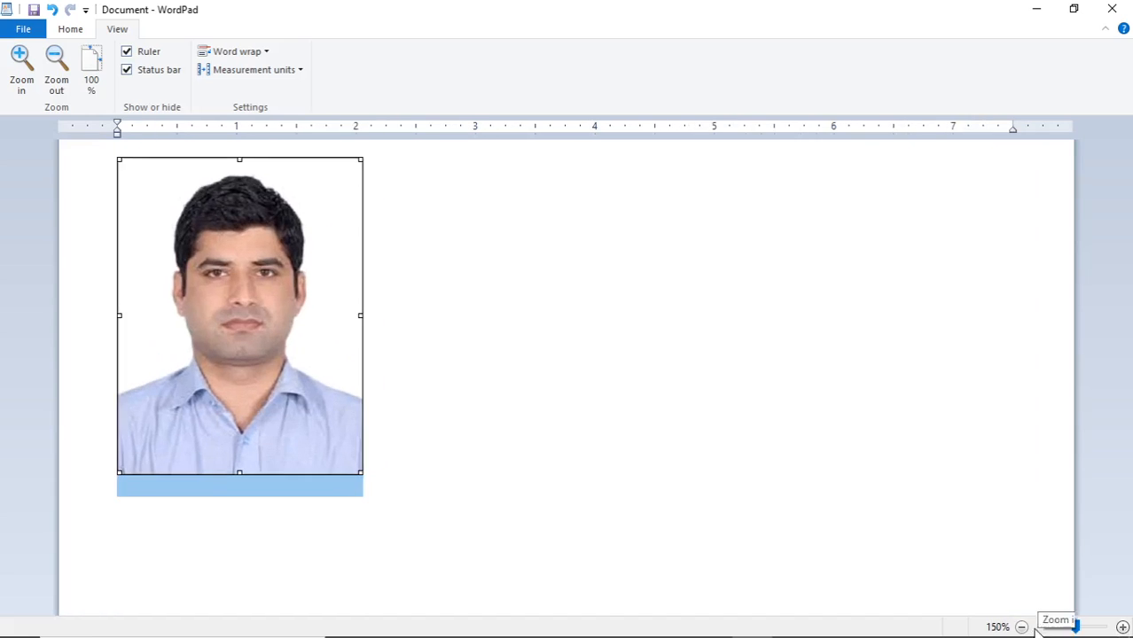
click(1022, 626)
click(1022, 627)
mouse_move(1073, 626)
mouse_down()
mouse_move(1082, 629)
mouse_move(1071, 628)
mouse_up()
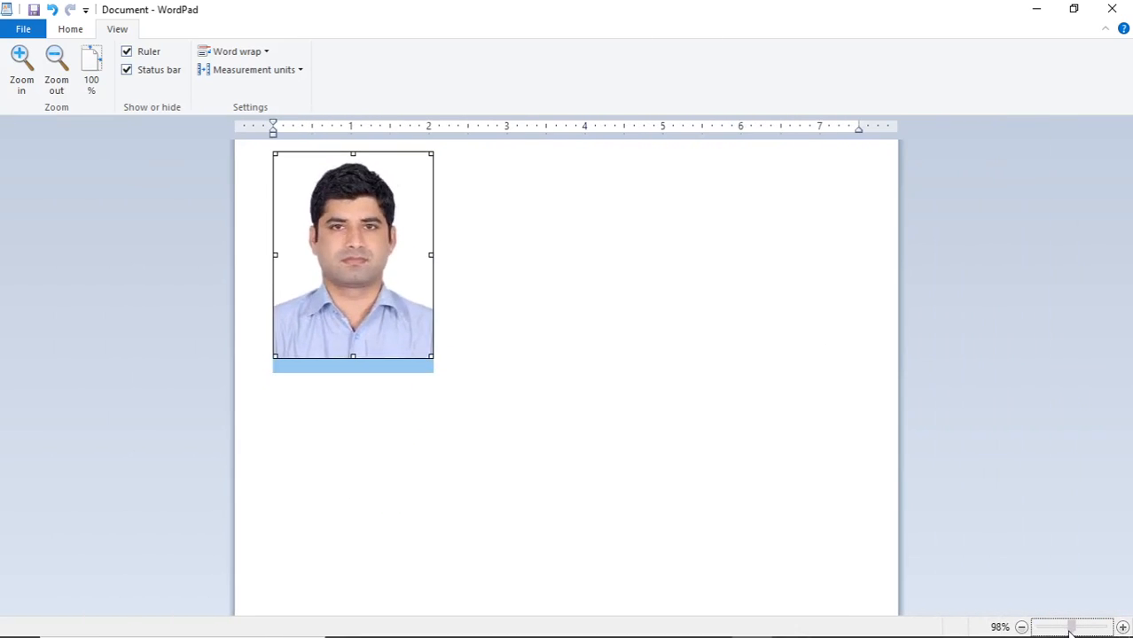
click(91, 88)
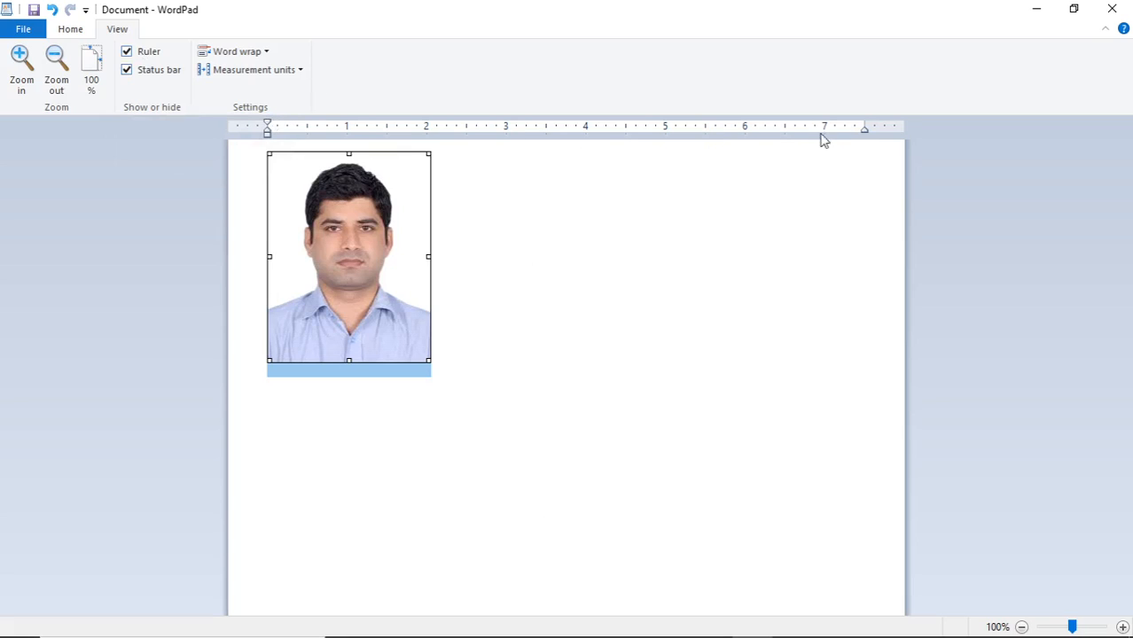
click(129, 53)
click(145, 56)
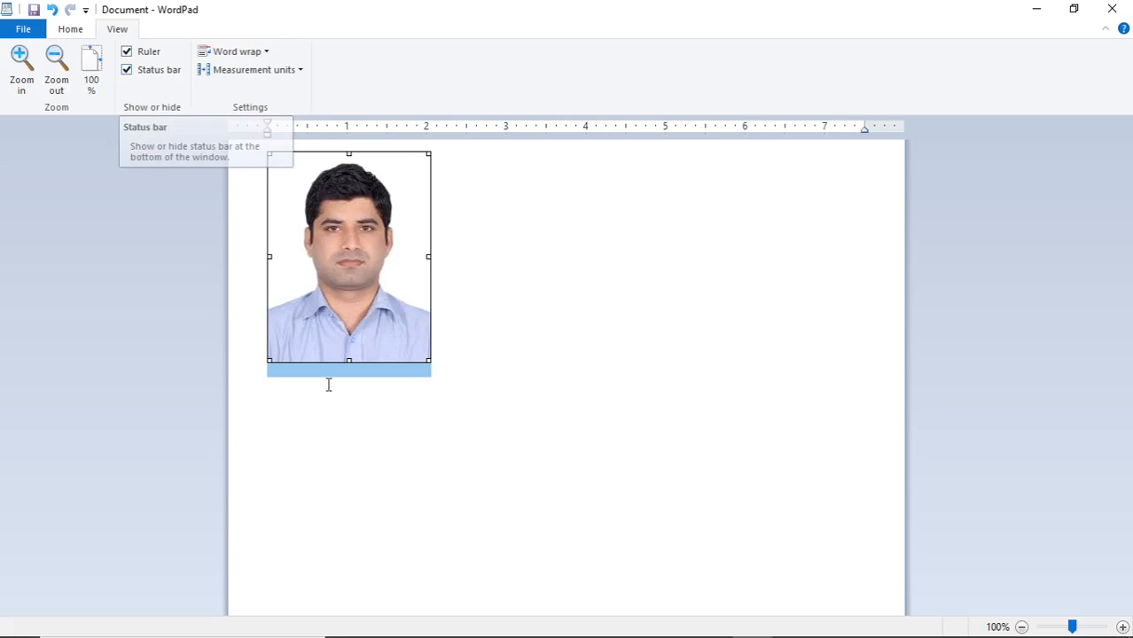
click(161, 72)
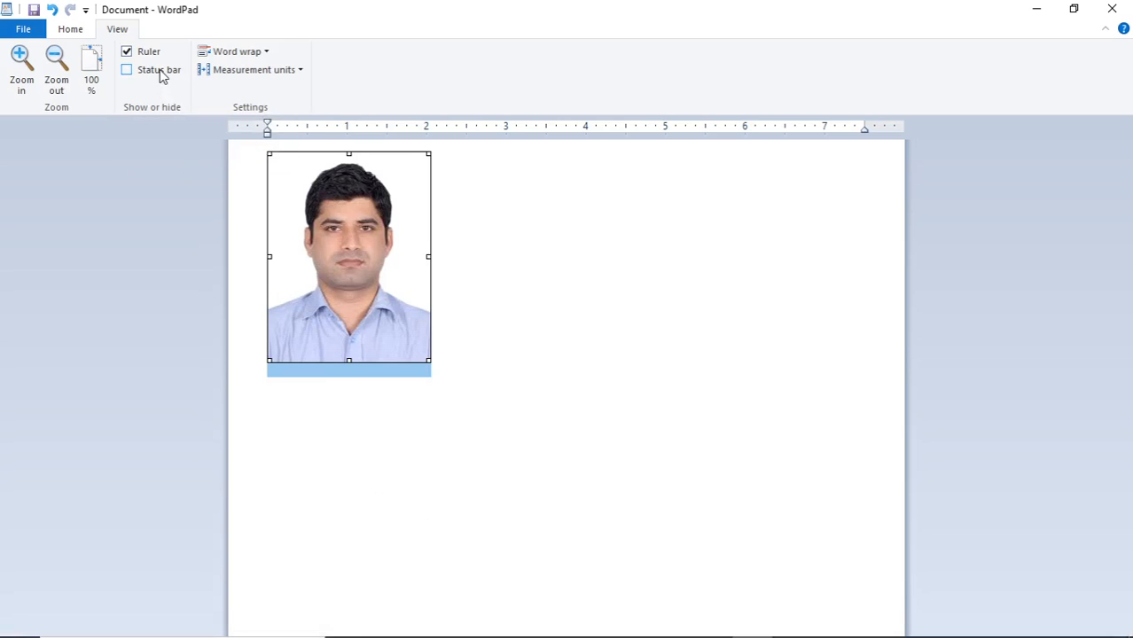
click(144, 57)
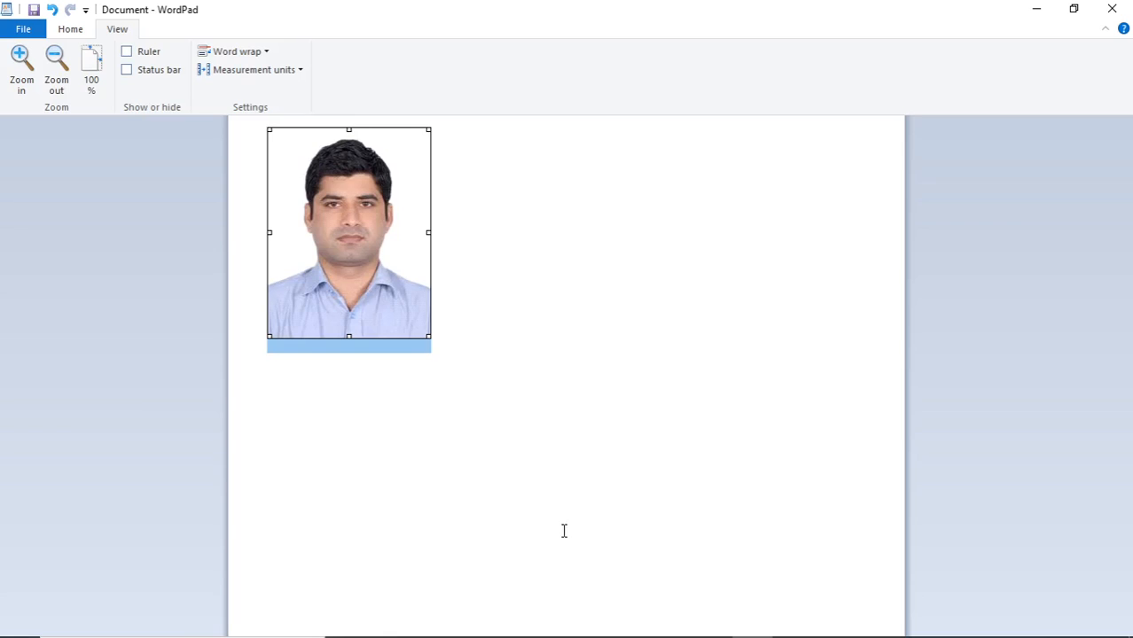
click(145, 55)
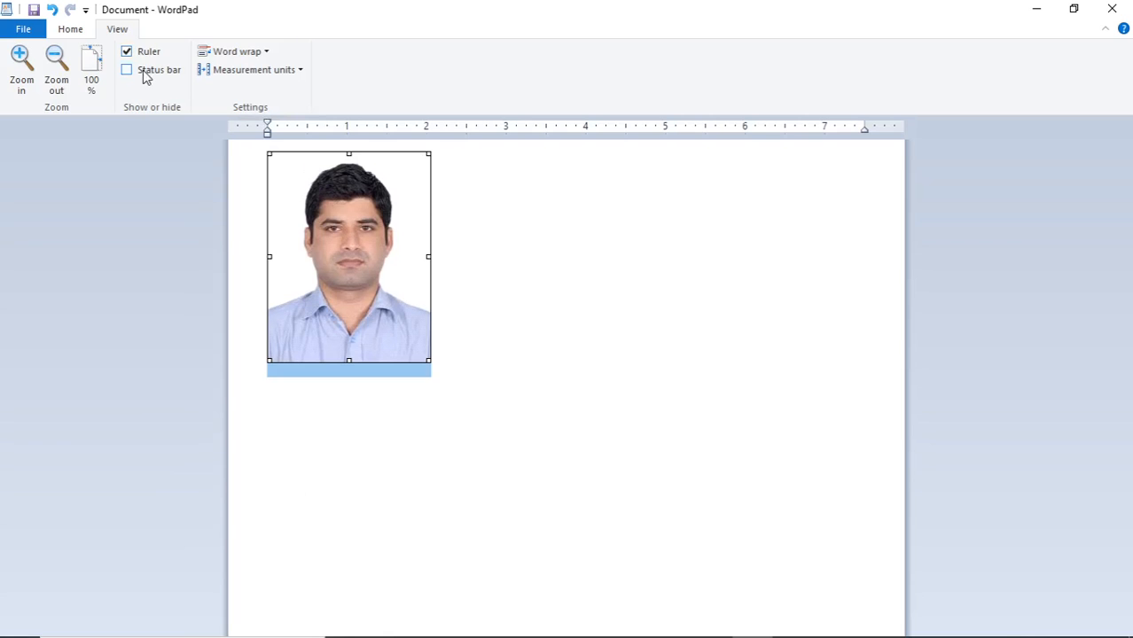
click(145, 71)
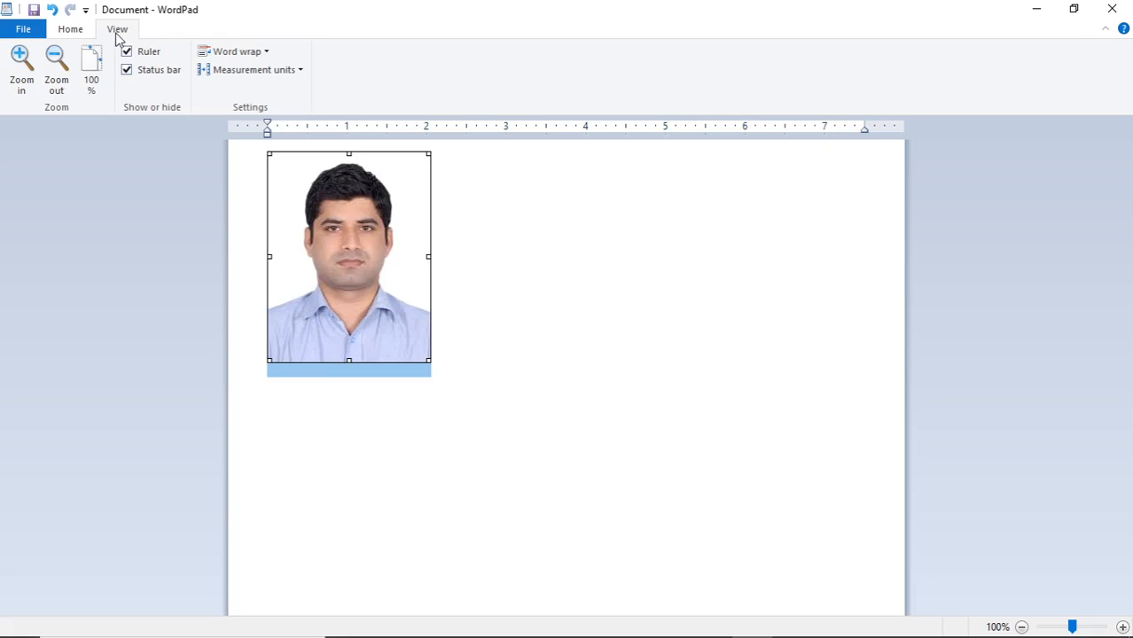
Delete the inserted photo and set word wrap to No wrap
click(266, 53)
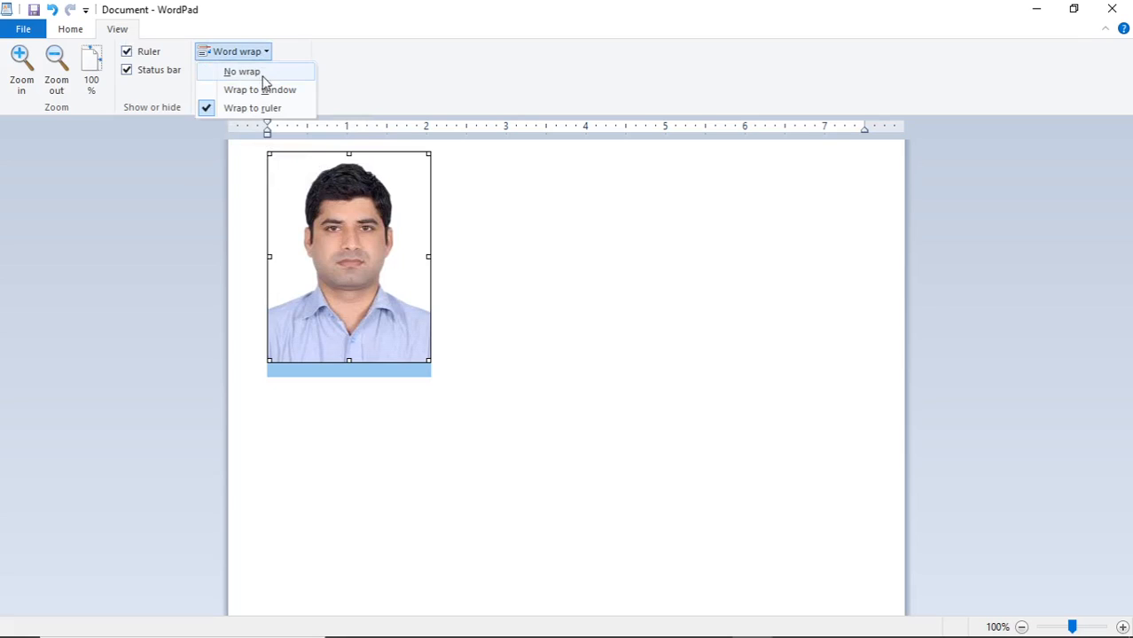
click(355, 247)
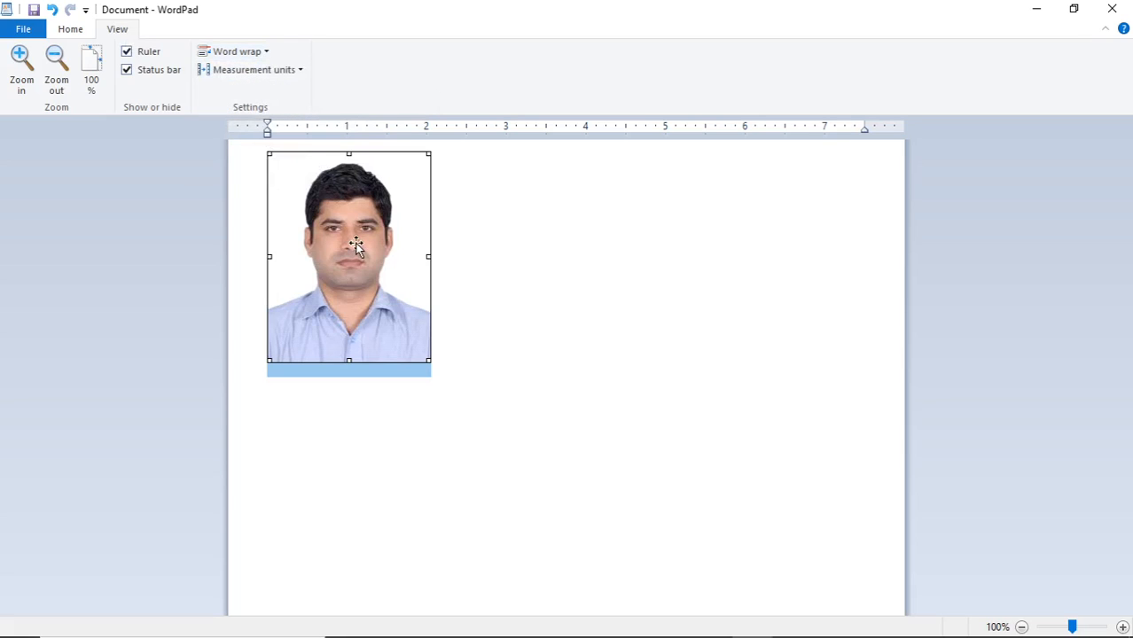
key(Delete)
click(258, 57)
click(257, 74)
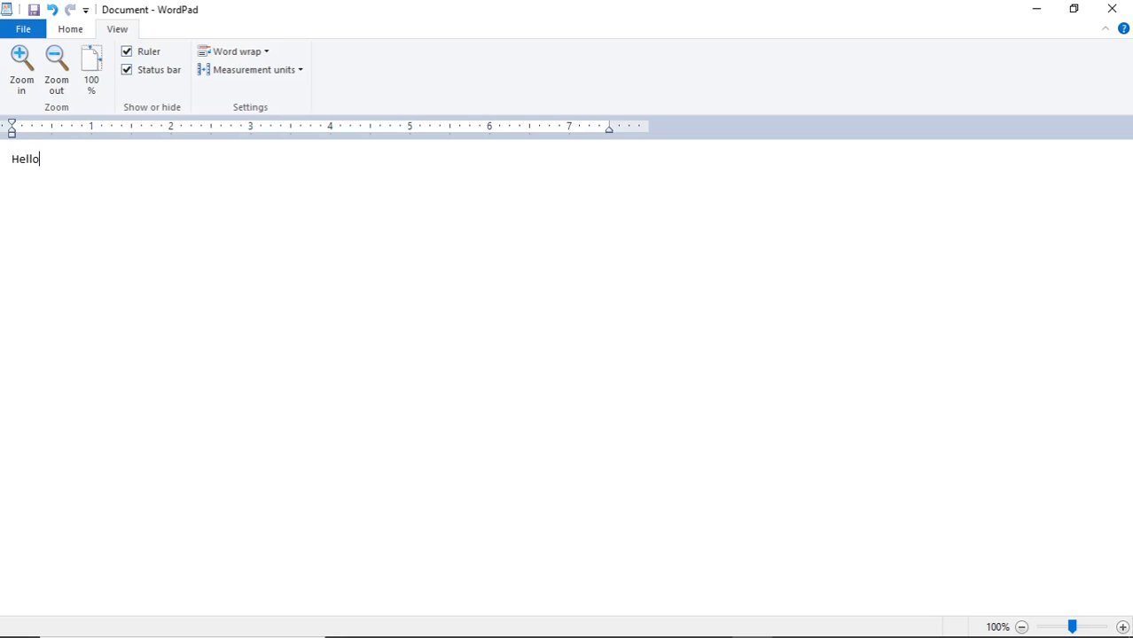
Type a self-introduction welcoming students to TheLearnSkills YouTube and Dailymotion, correcting it to I'm
text(Students I'am)
key(BackSpace)
text(m Maya)
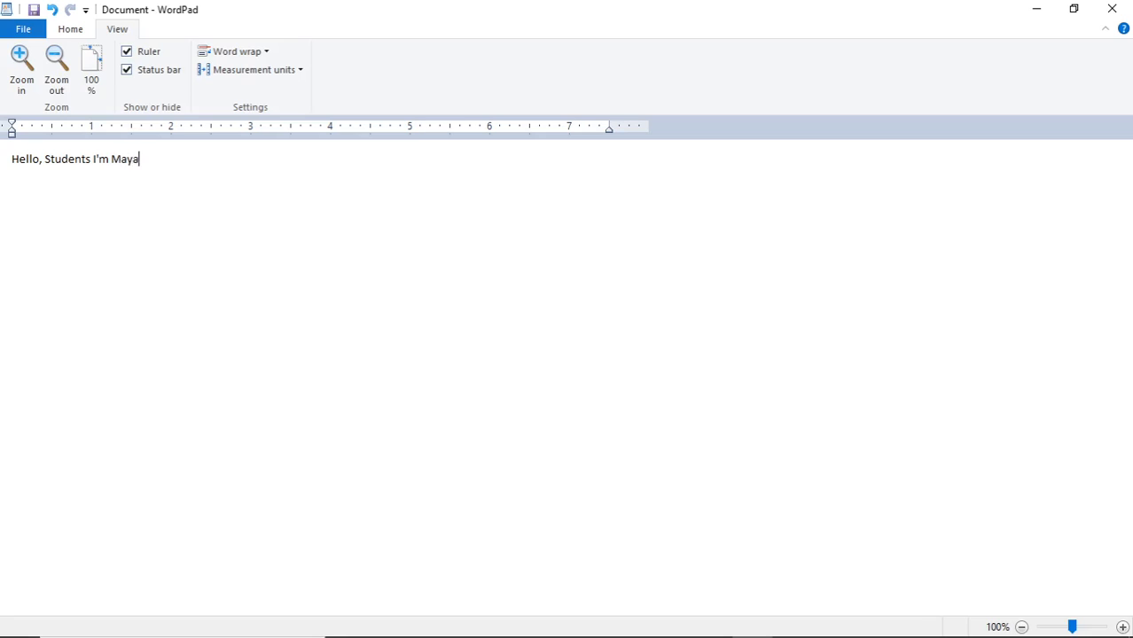
text(nk Bhatnagar. Welcome to th)
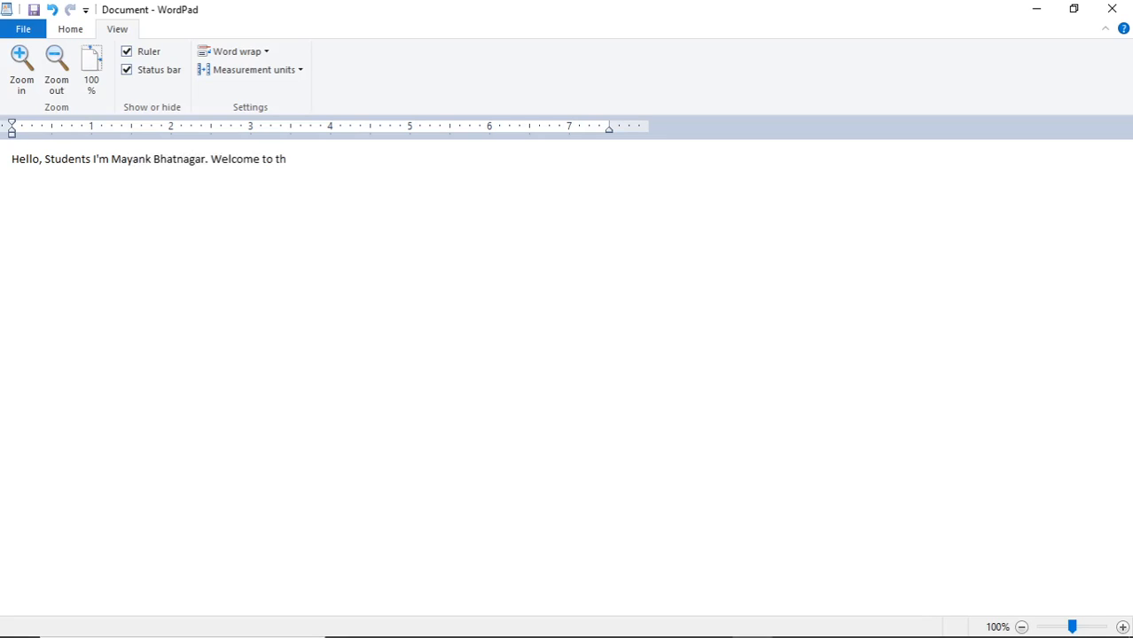
text(TheLearnSkills Y)
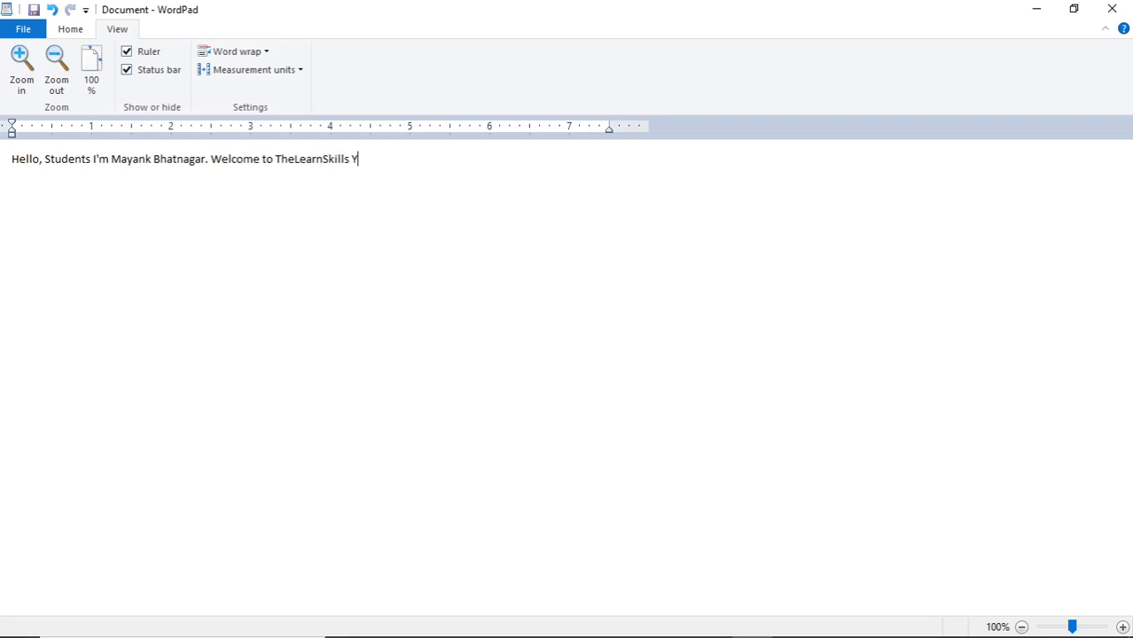
text(ouTube and Dailymotion)
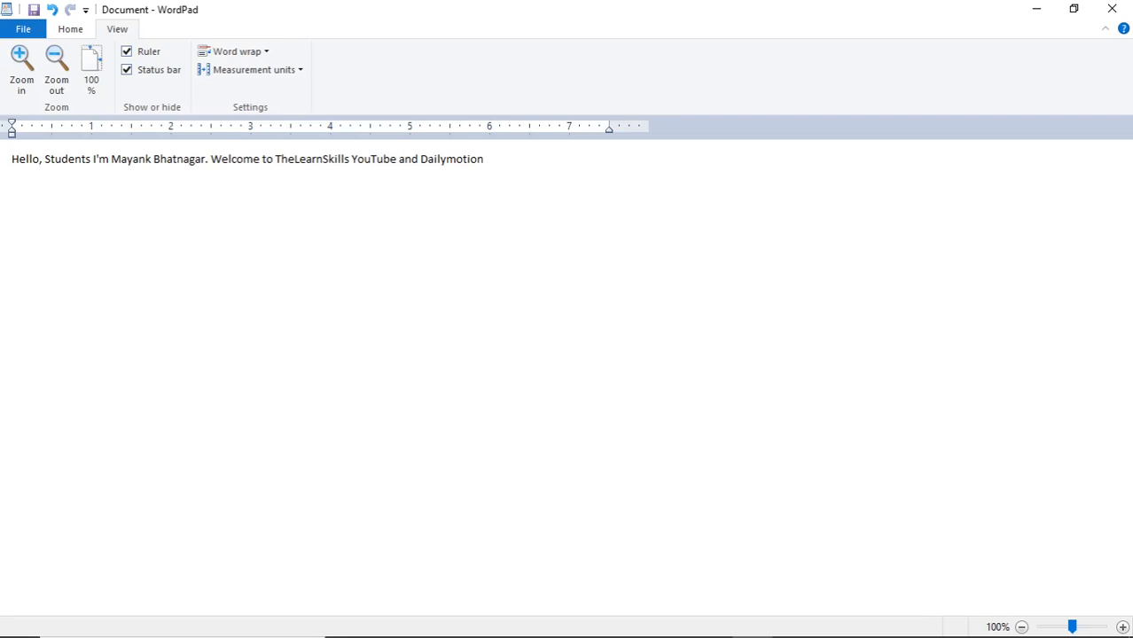
text(. Please like sh)
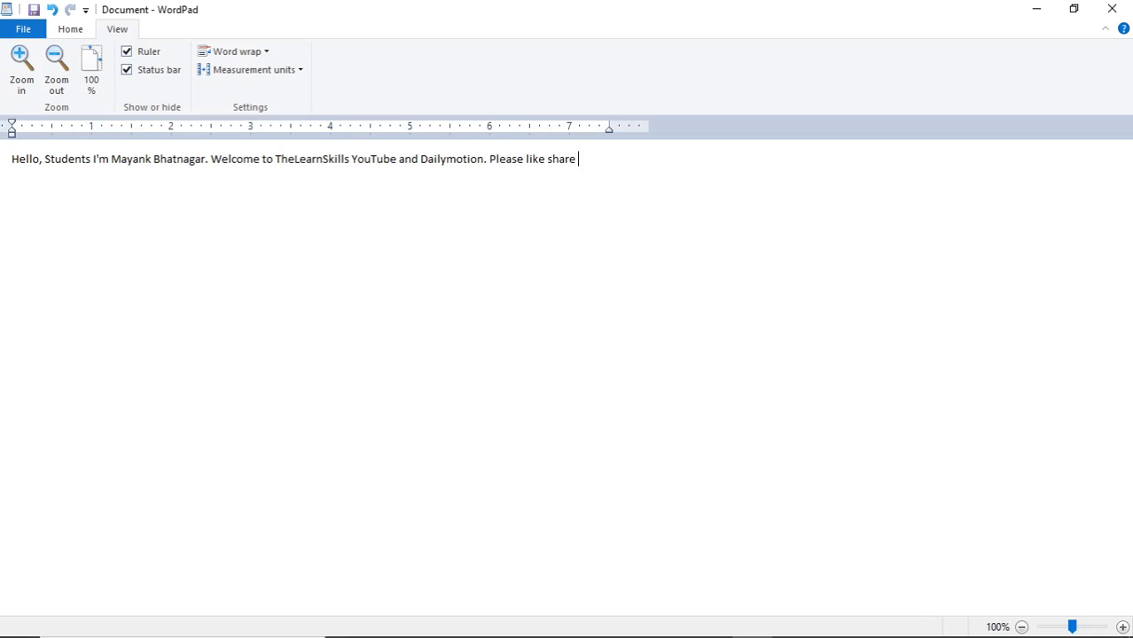
text(are and subcribe the cha)
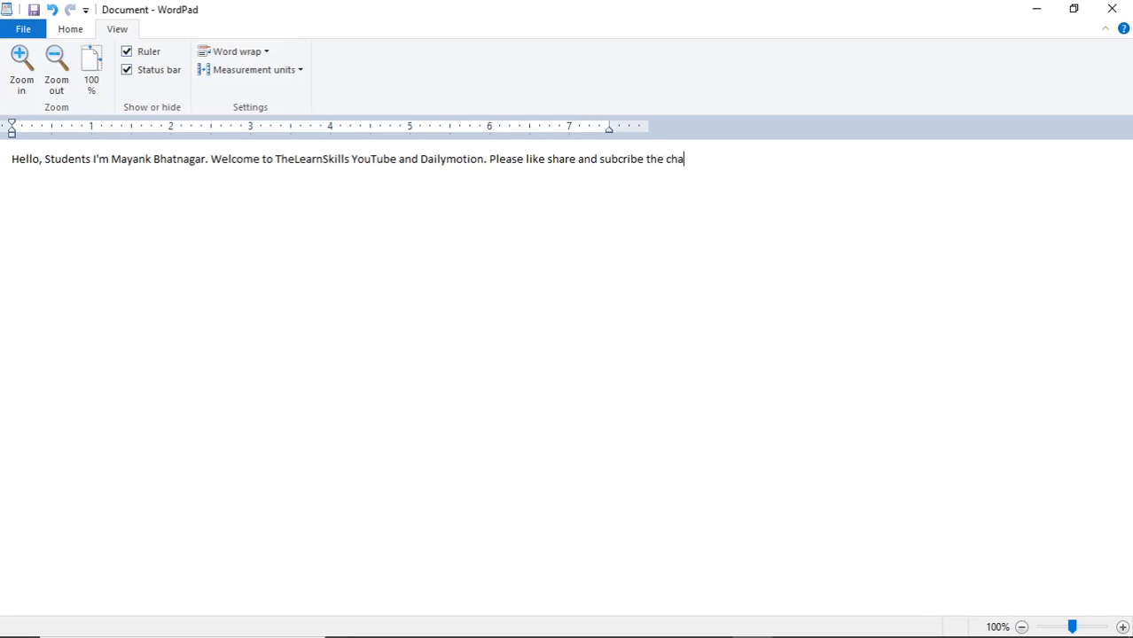
text(nnel. Please also )
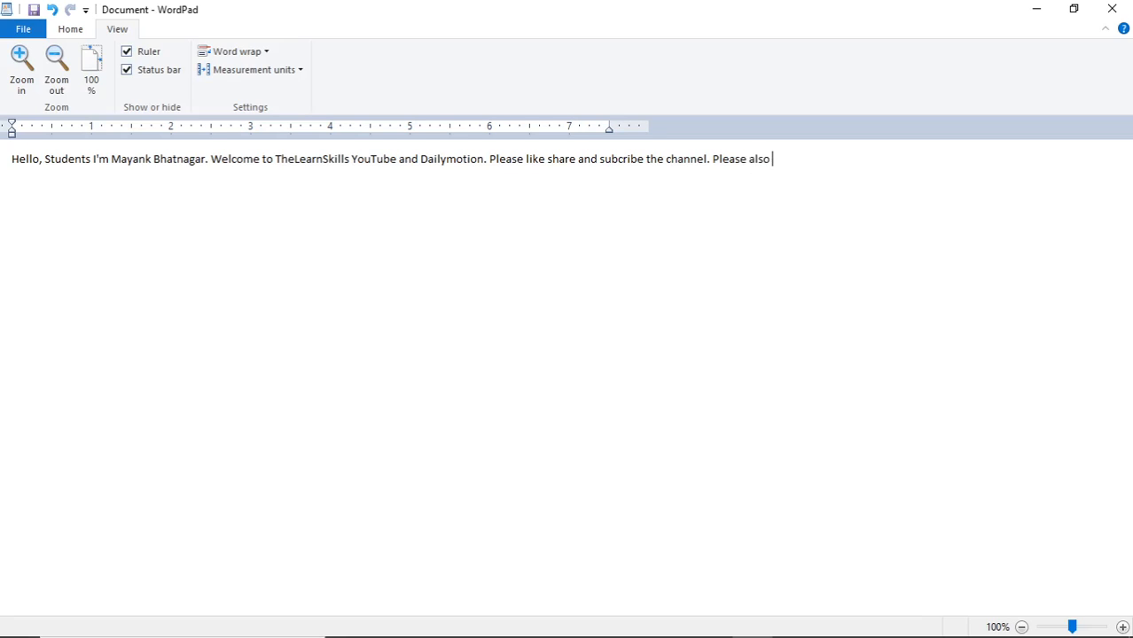
text(hit the bell icon.)
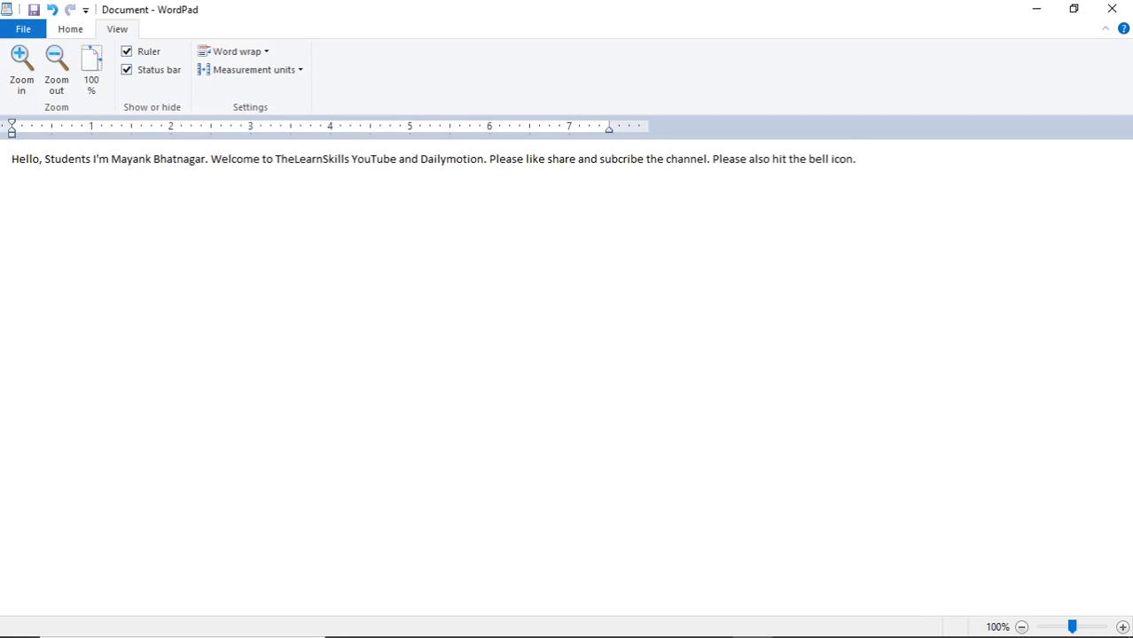
Finish with 'education channel. Welcome to the TheLearnSkills Youtube channel.' and start a new line
key(ctrl+a)
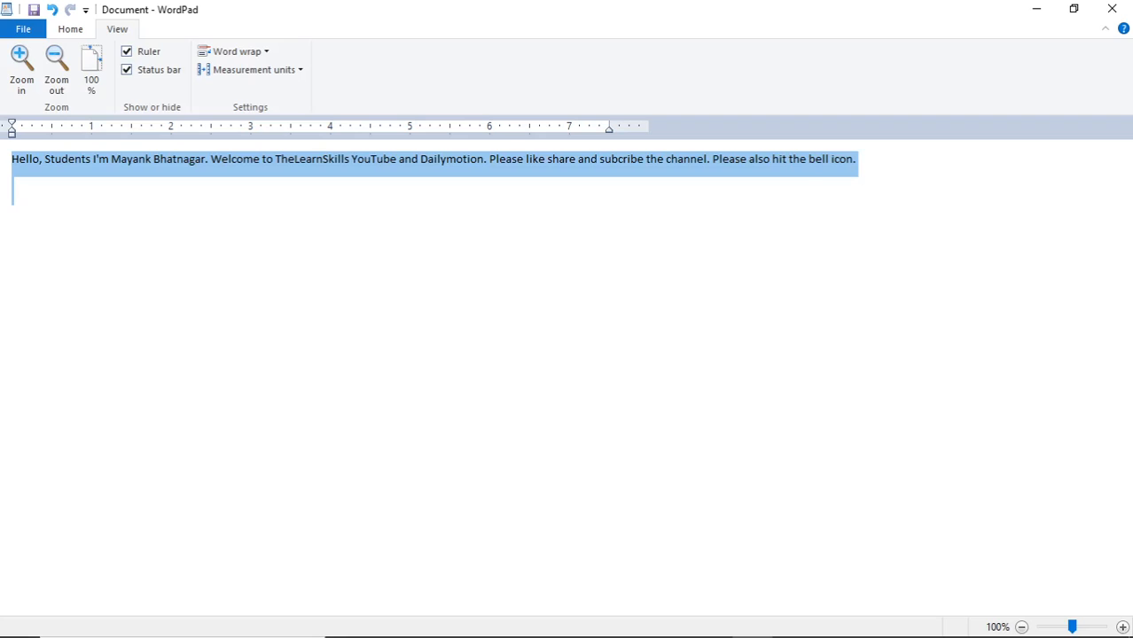
click(13, 184)
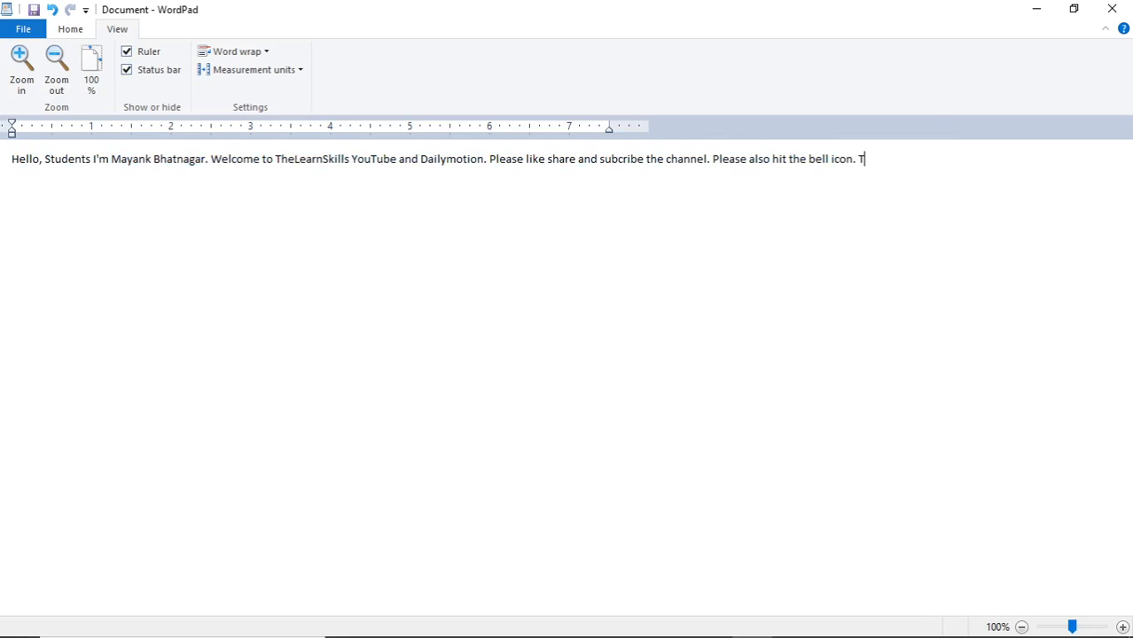
text(his is an)
text(education )
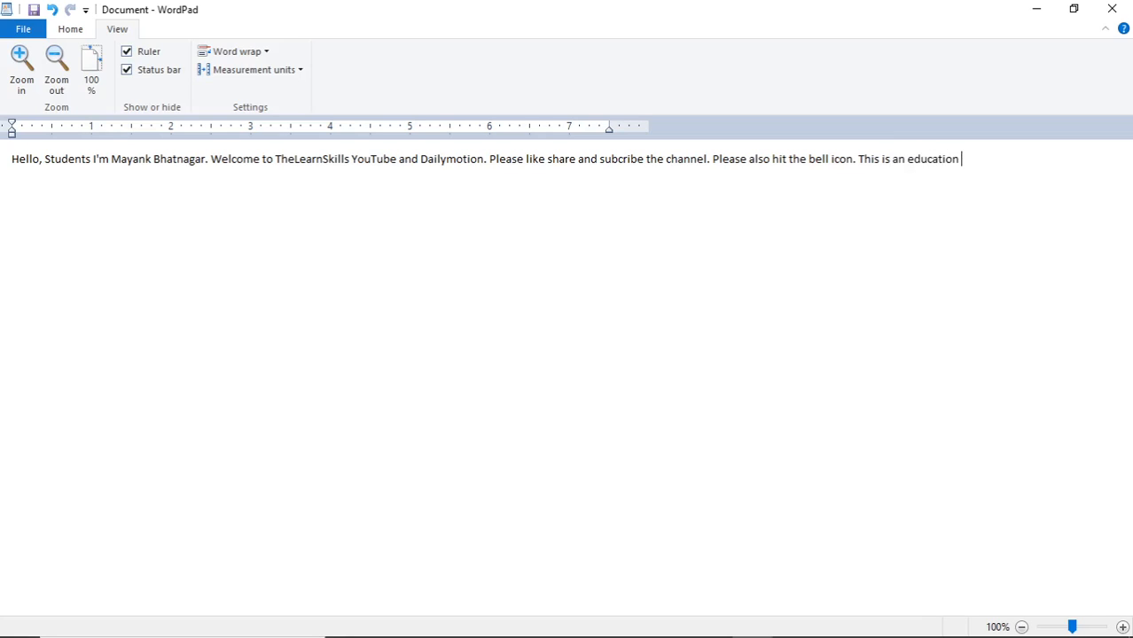
text(channel. Welcome )
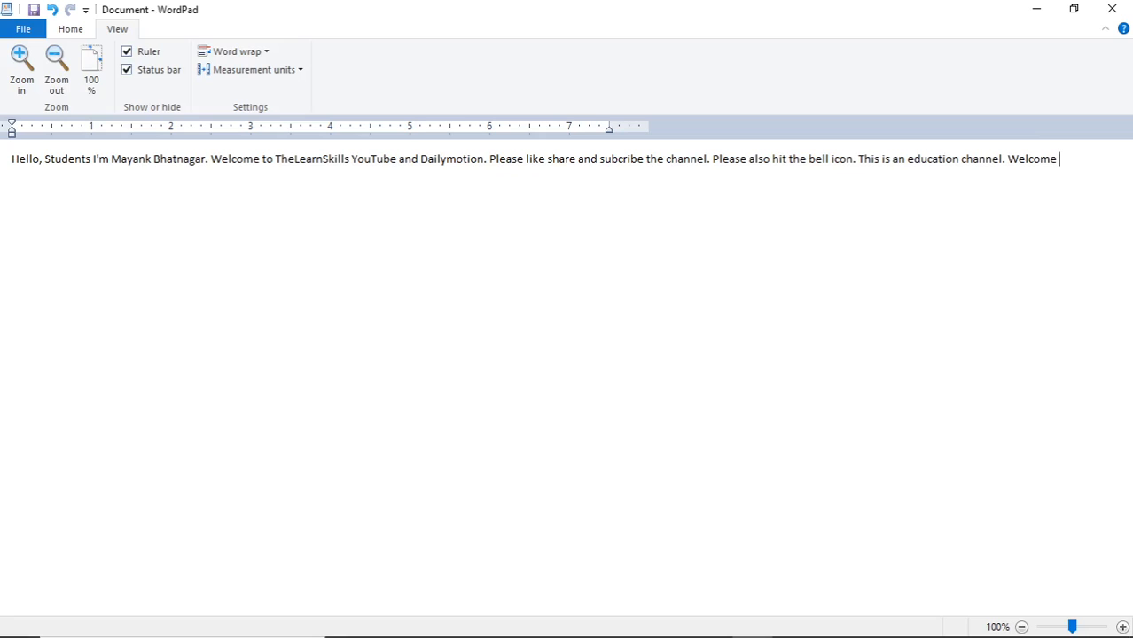
text(to the TheLearnSkills)
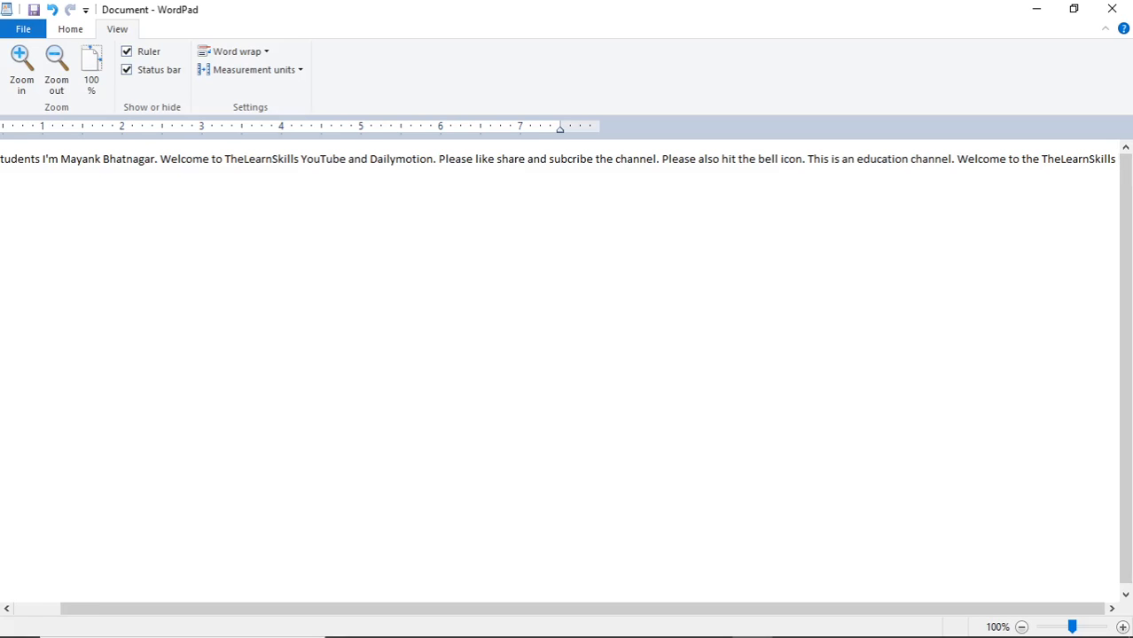
text( Youtube cha)
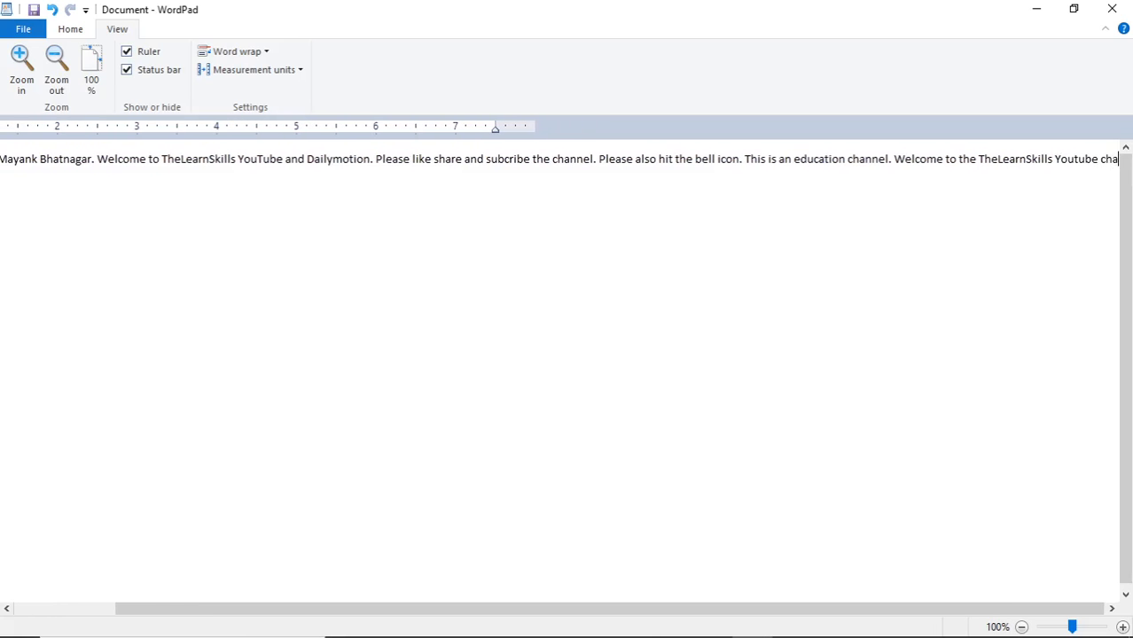
text(nnel.)
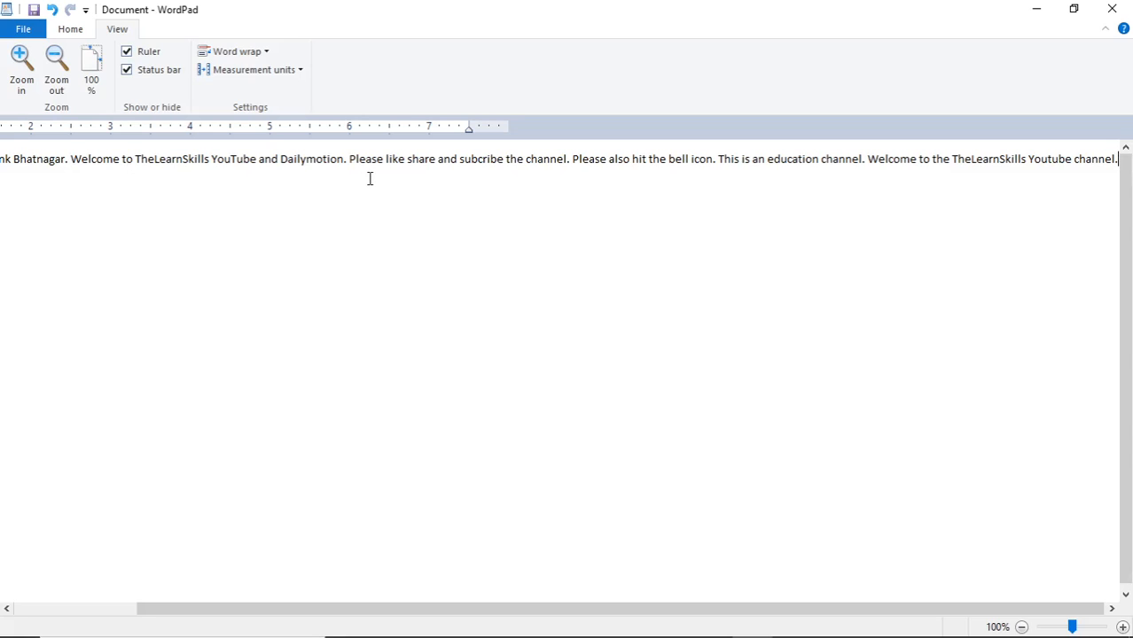
key(Return)
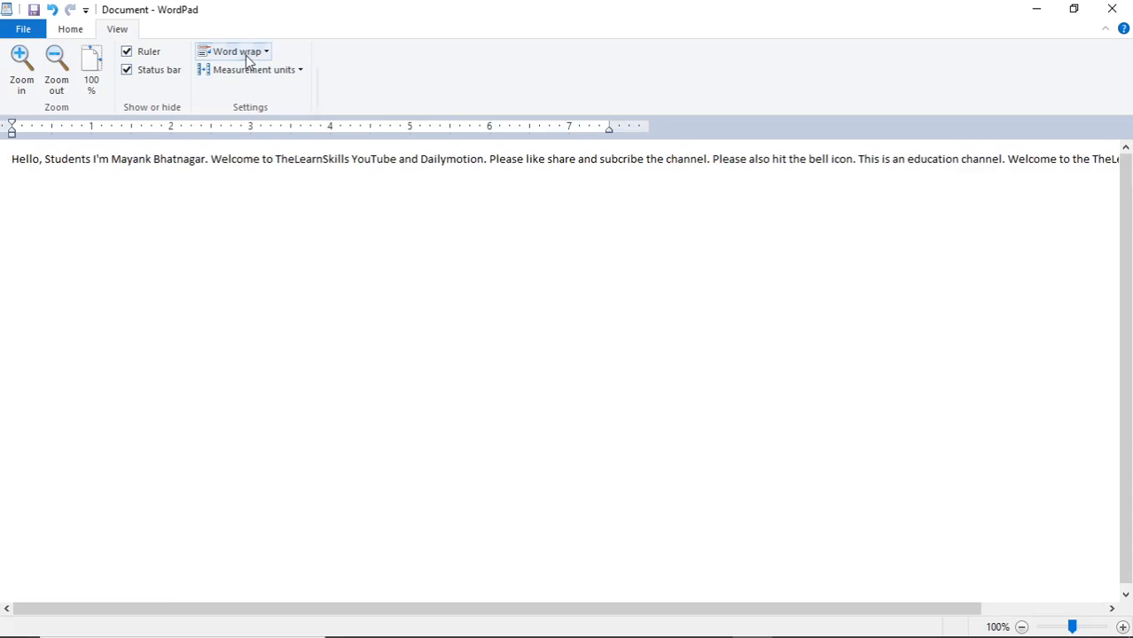
Set word wrap to Wrap to window so the paragraph fits the window
click(248, 55)
click(277, 91)
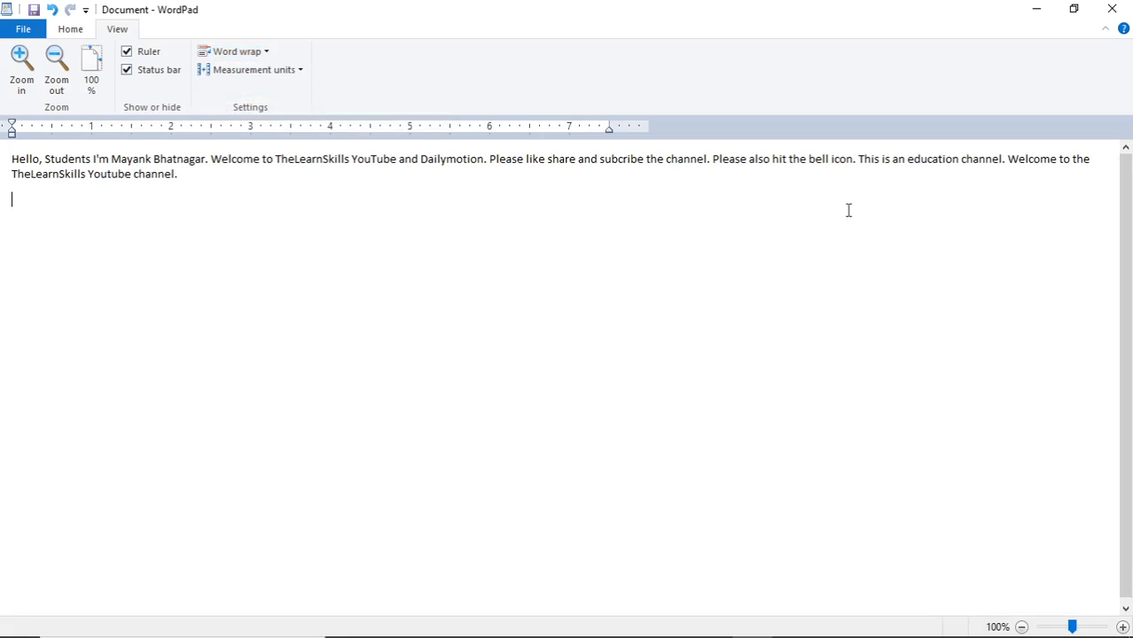
click(208, 179)
drag(208, 179, 26, 160)
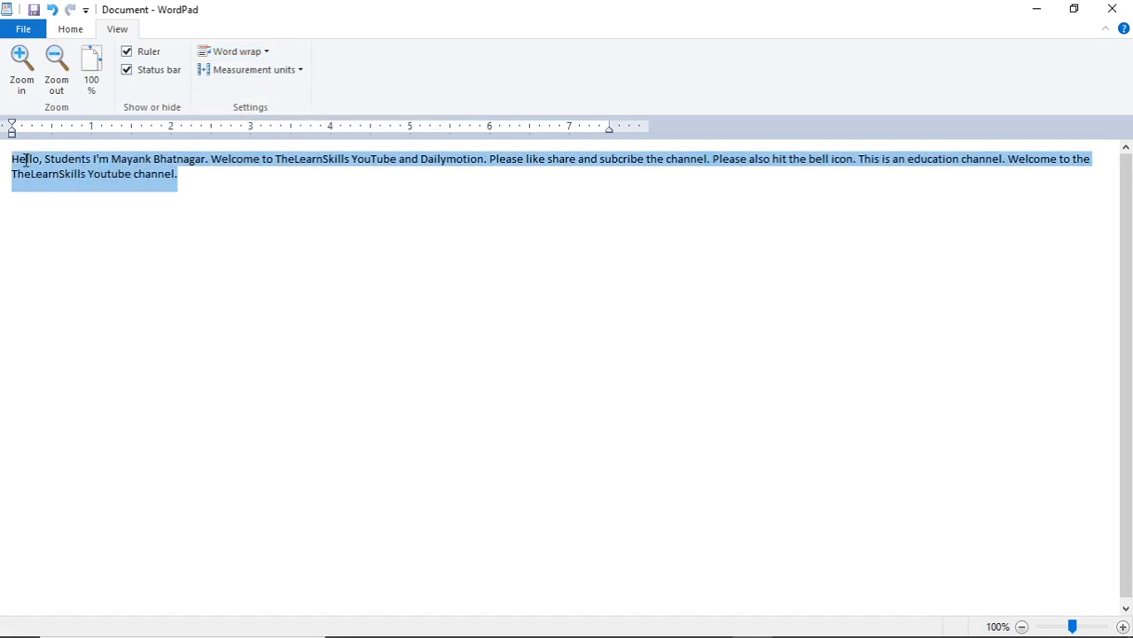
click(251, 203)
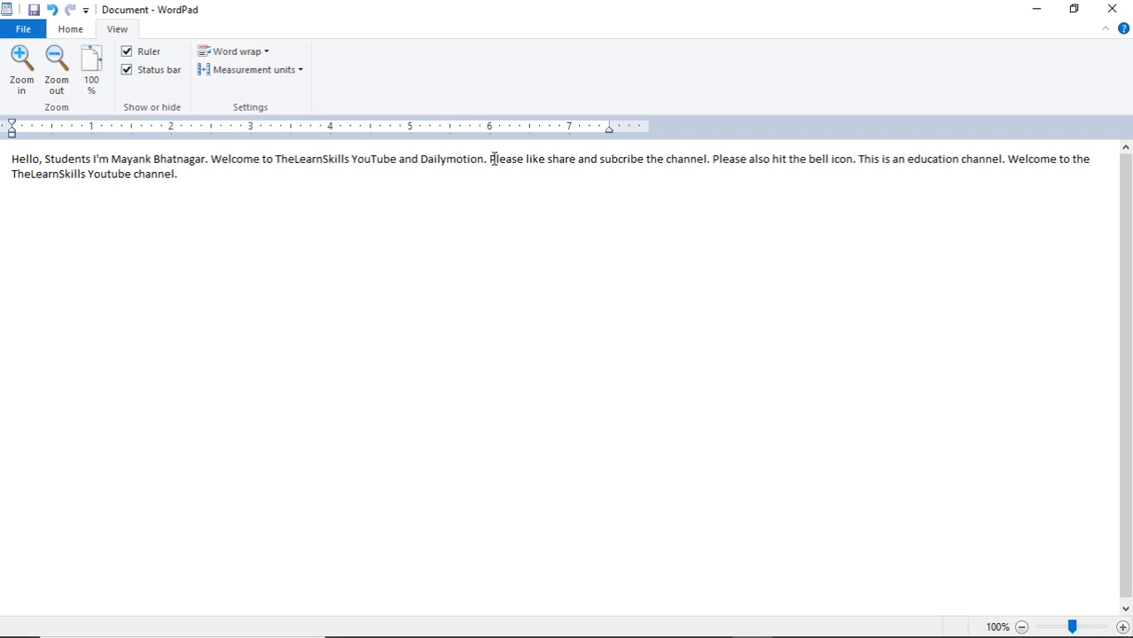
Copy the sentences from 'Welcome' to the line end and paste them after 'channel.', adding 'TheLearnSki'
drag(1095, 157, 229, 165)
key(ctrl+c)
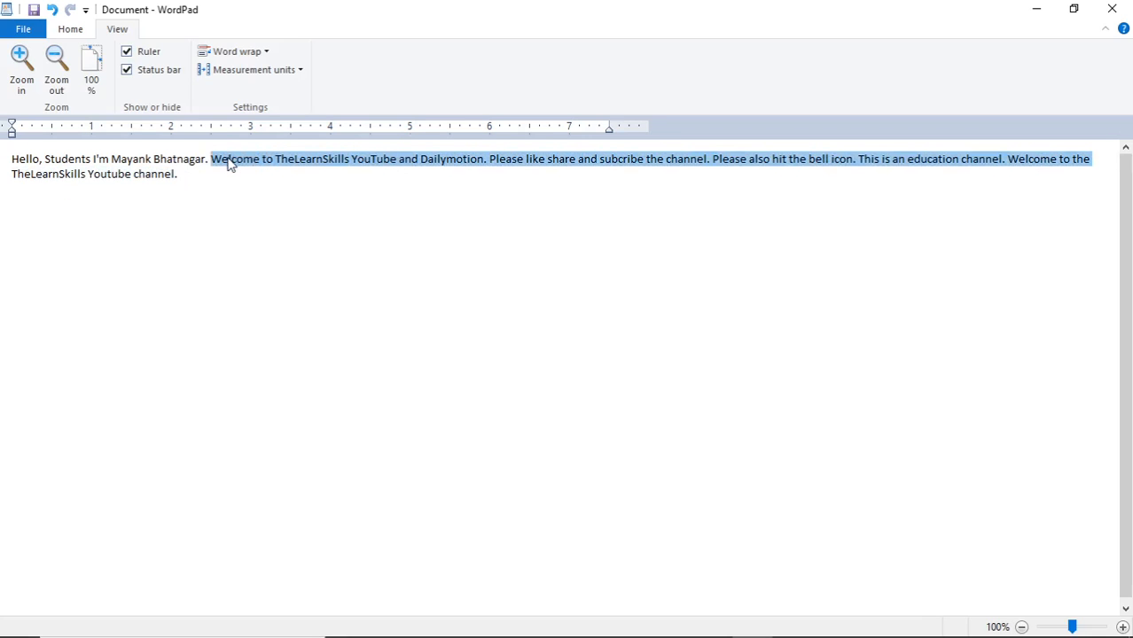
click(193, 184)
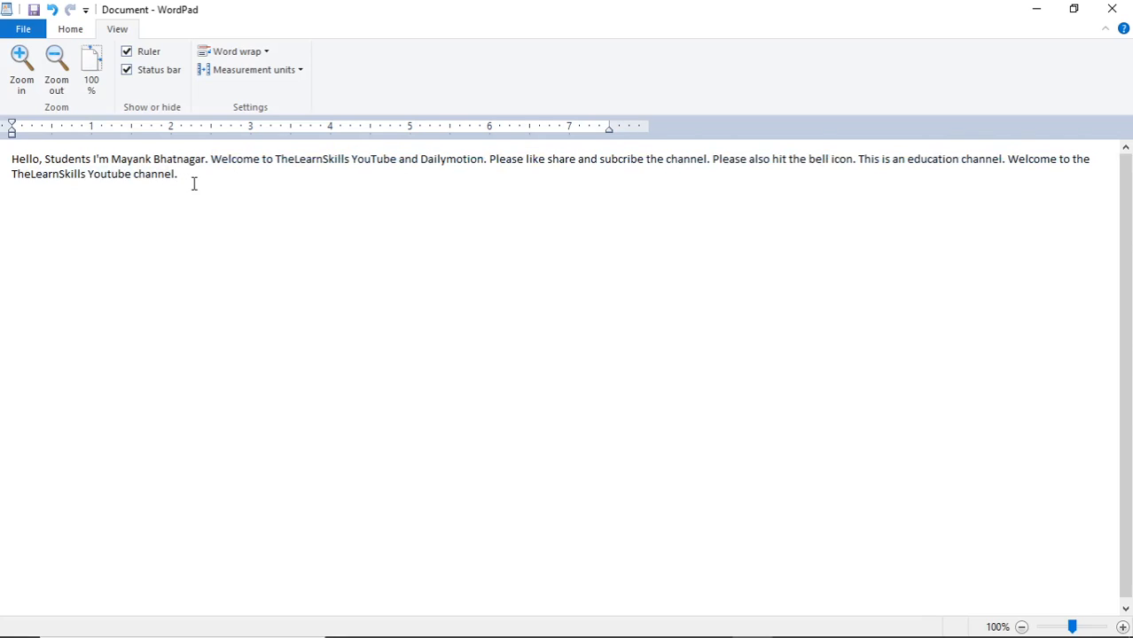
key(ctrl+v)
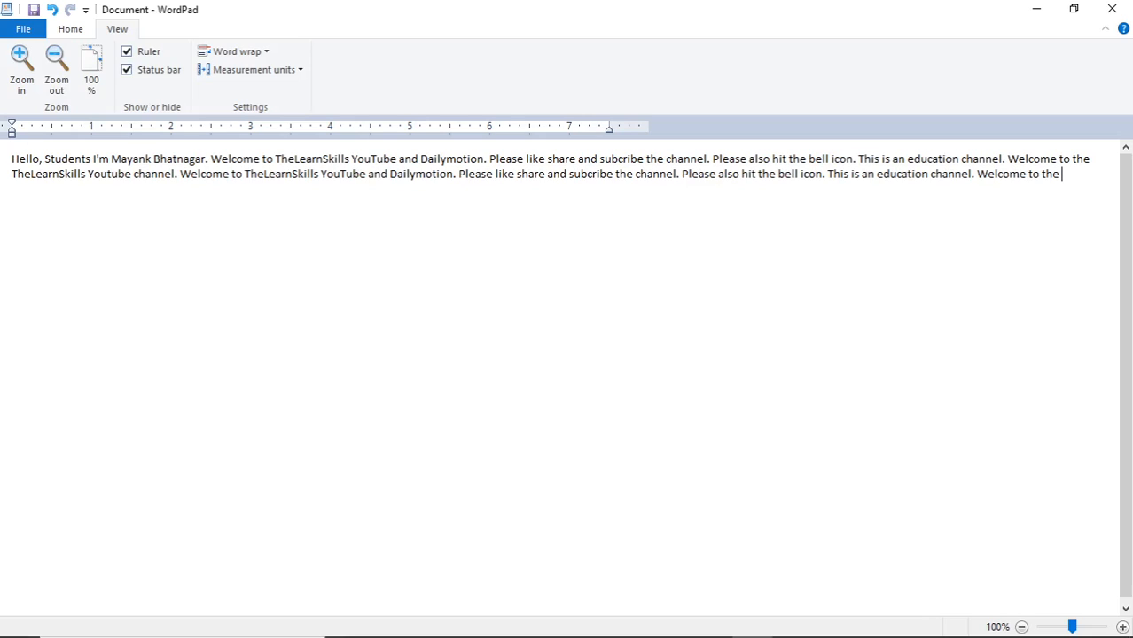
text(TheLearnSkills)
Wrap text to the ruler and add 'Welcome to the TheLearnSkills Youtube channel hello' plus a self-introduction
click(232, 54)
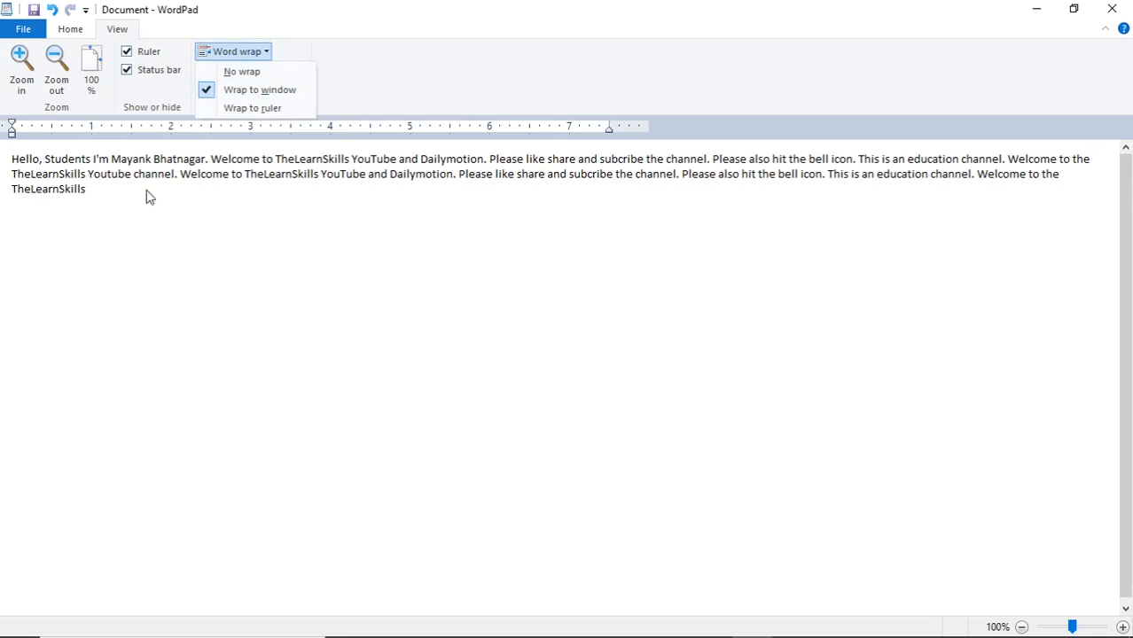
click(247, 108)
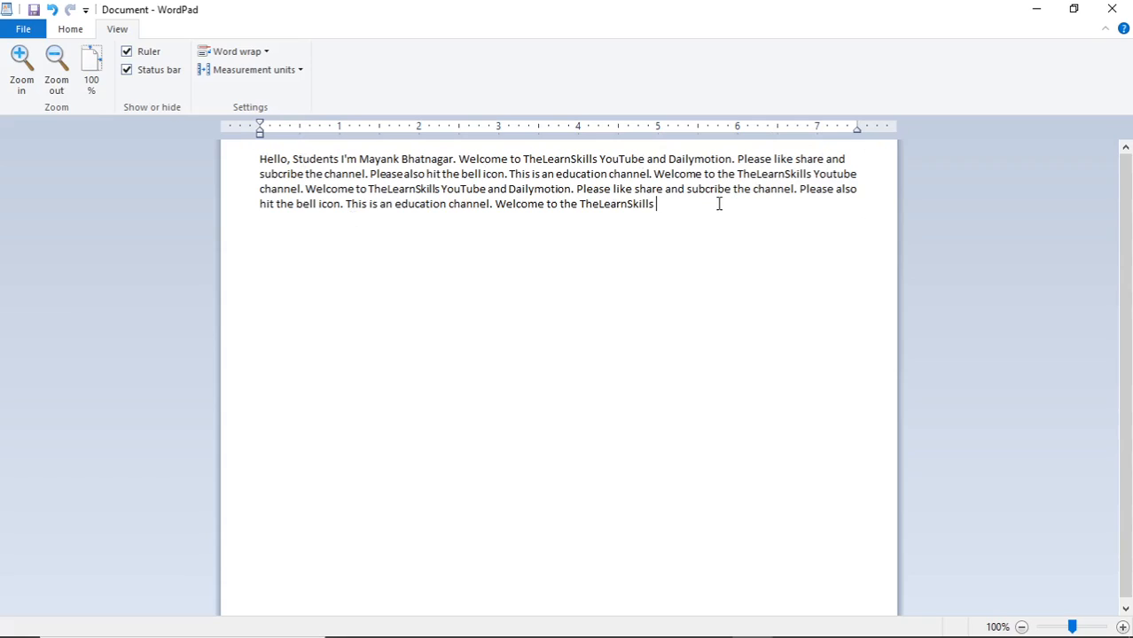
text(Welcome to the TheLearnSkills Welcome to the TheLearnSkills)
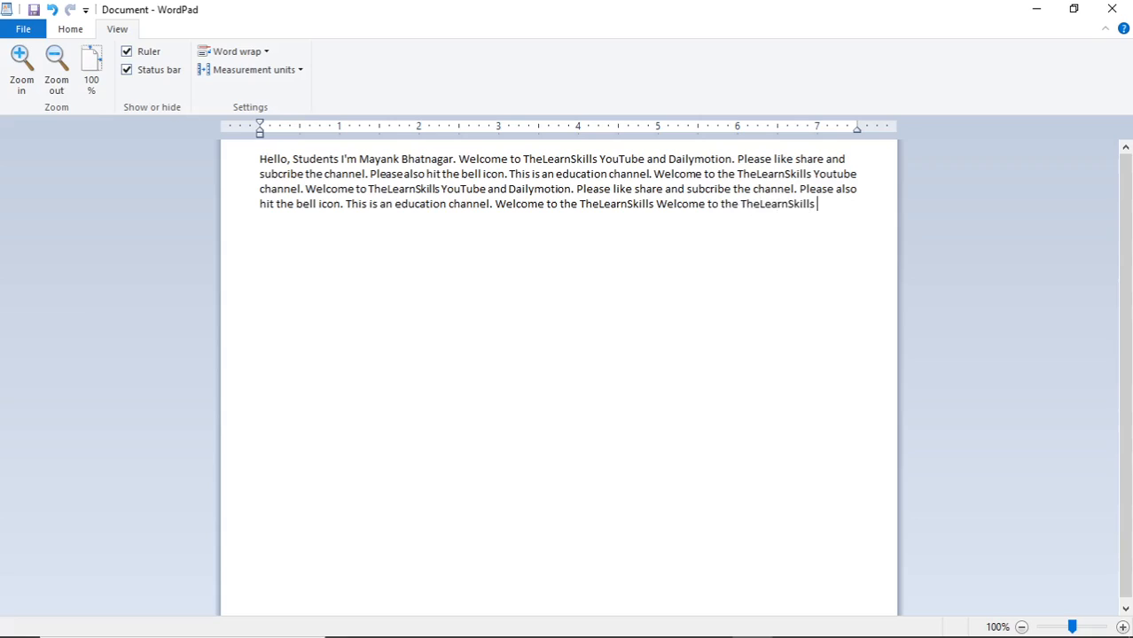
text(Youtube ch)
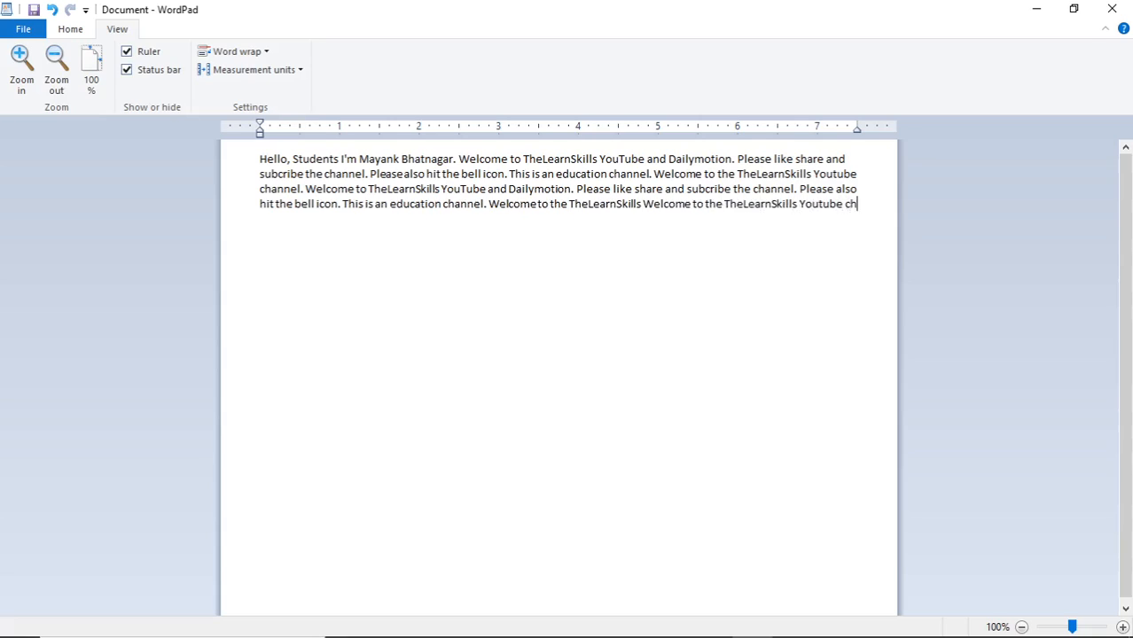
text(annel)
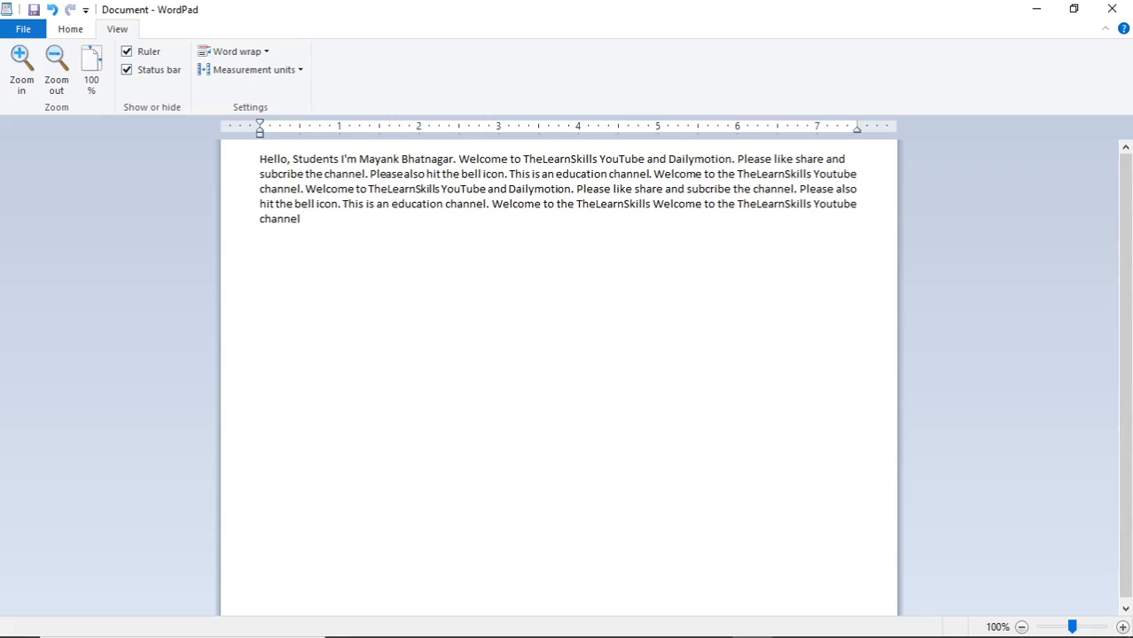
text( hellow)
key(BackSpace)
text(I'm Mayank Bhatnagar.)
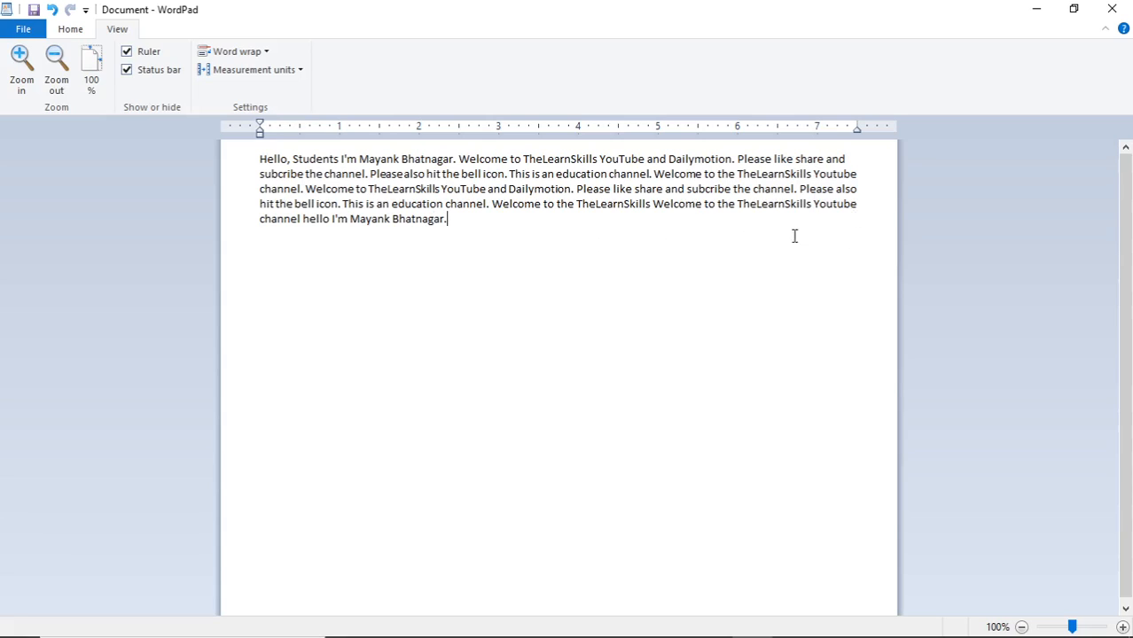
click(247, 53)
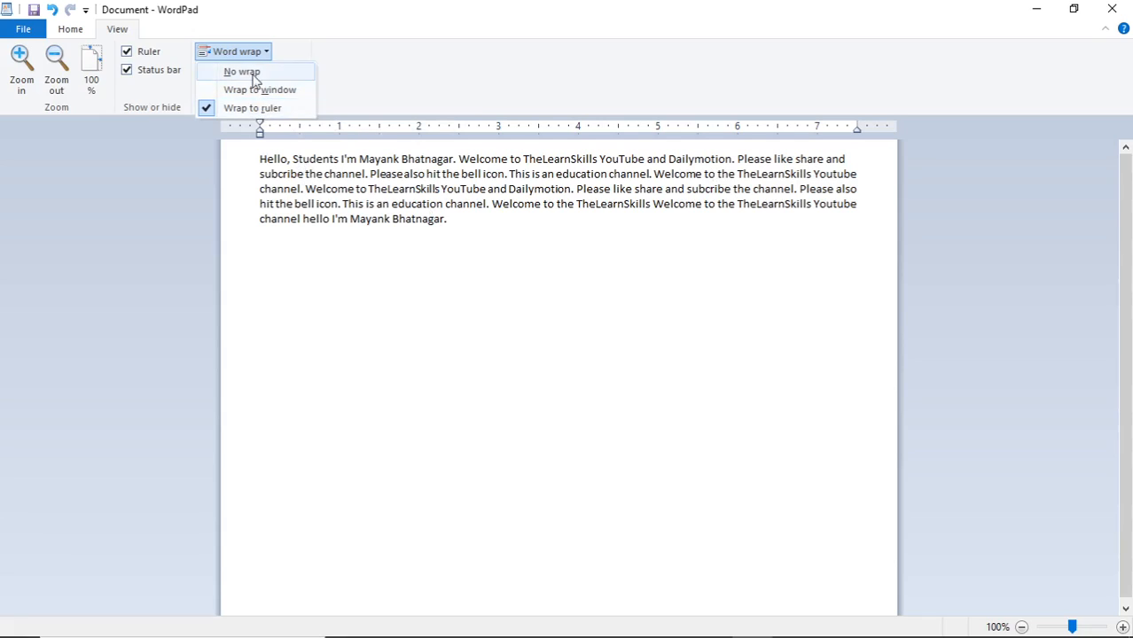
Leave word wrap unchanged and bring up the ruler measurement units list
click(357, 82)
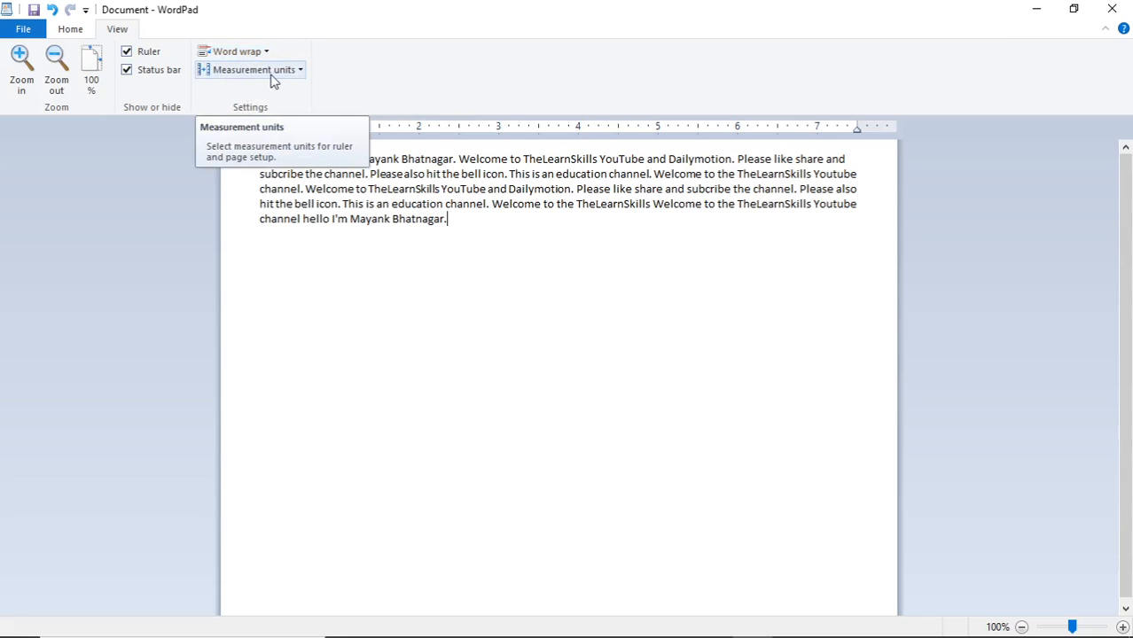
click(274, 79)
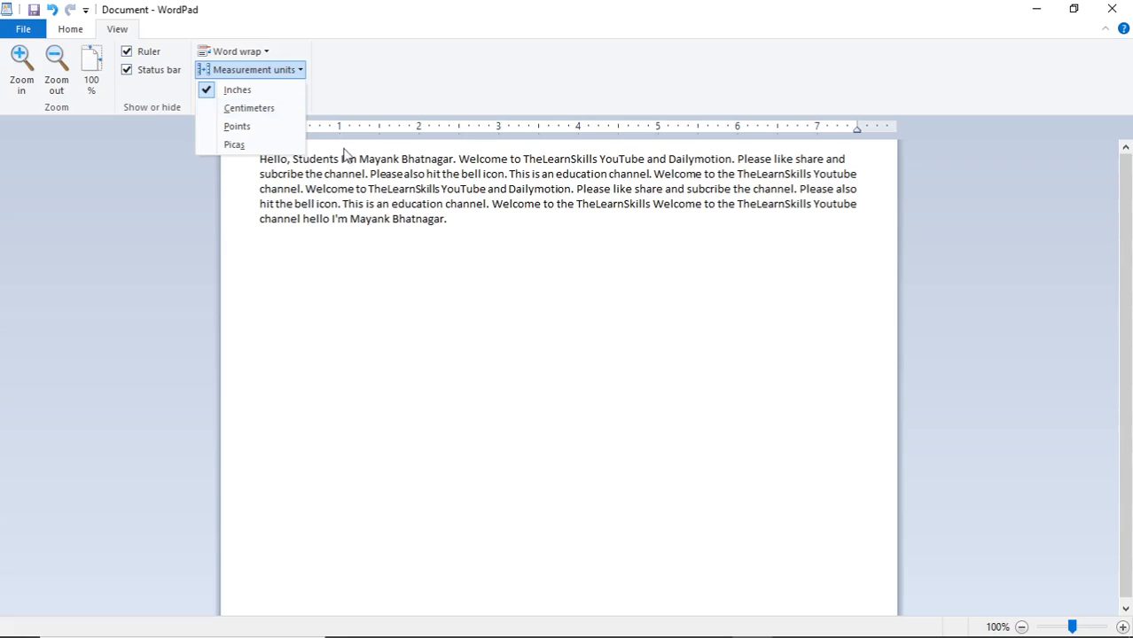
Set the ruler units to centimetres, then switch them to inches
click(448, 232)
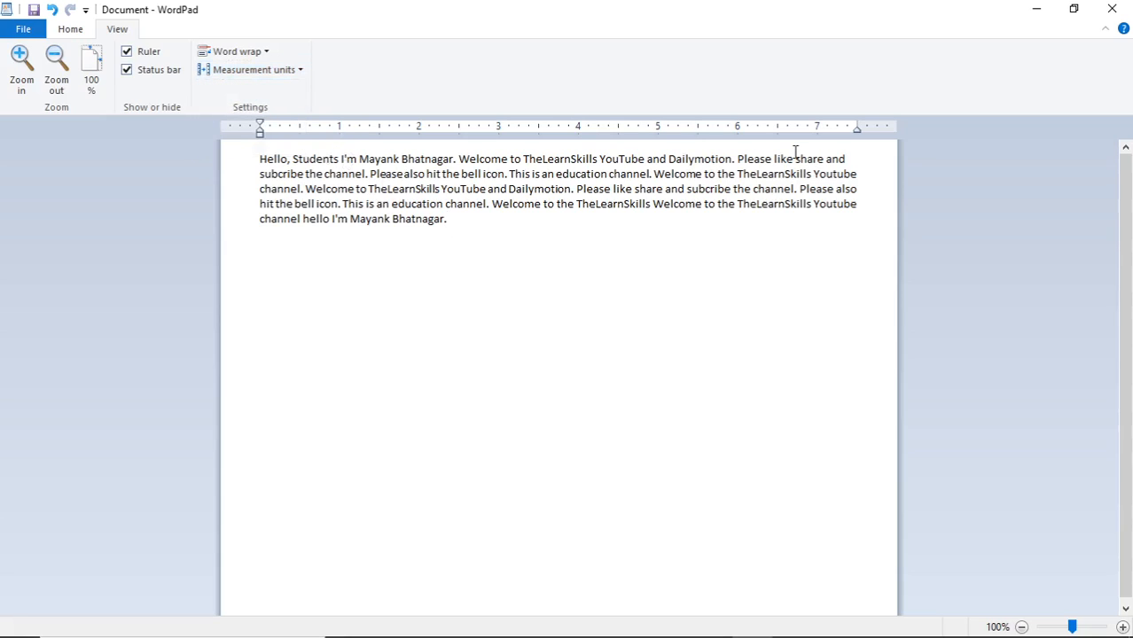
click(253, 71)
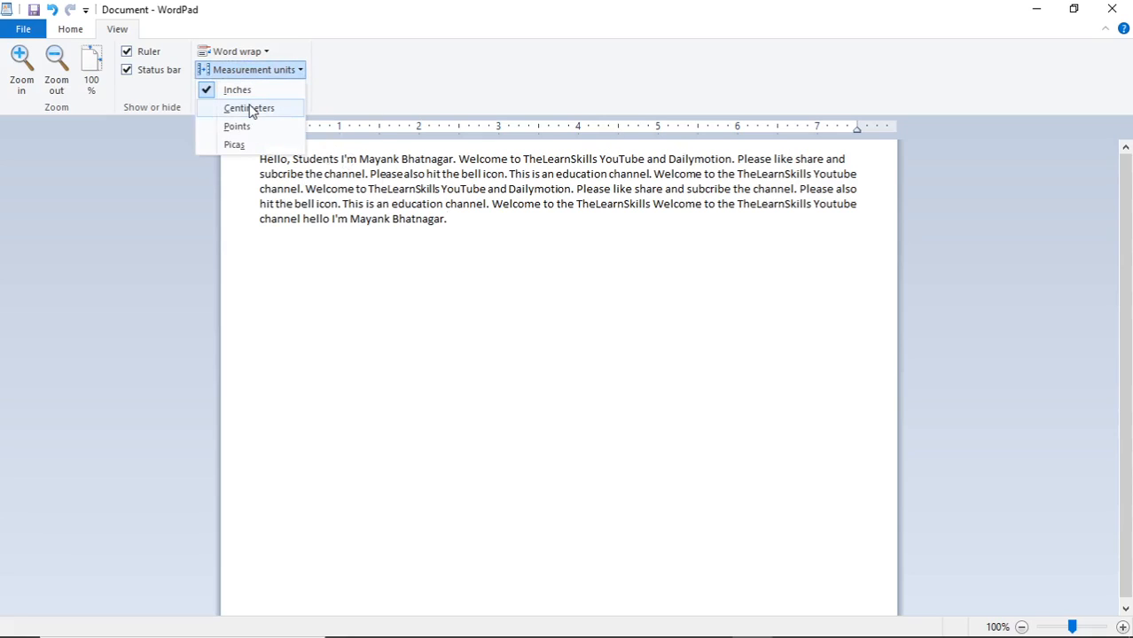
click(252, 108)
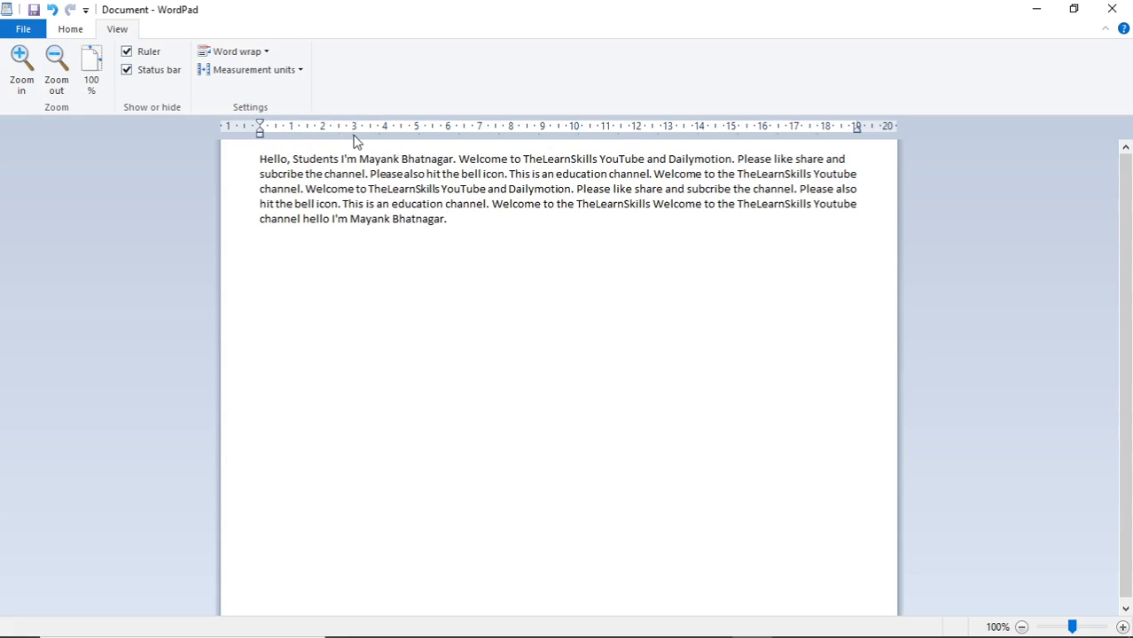
click(255, 53)
click(269, 73)
click(266, 71)
click(245, 94)
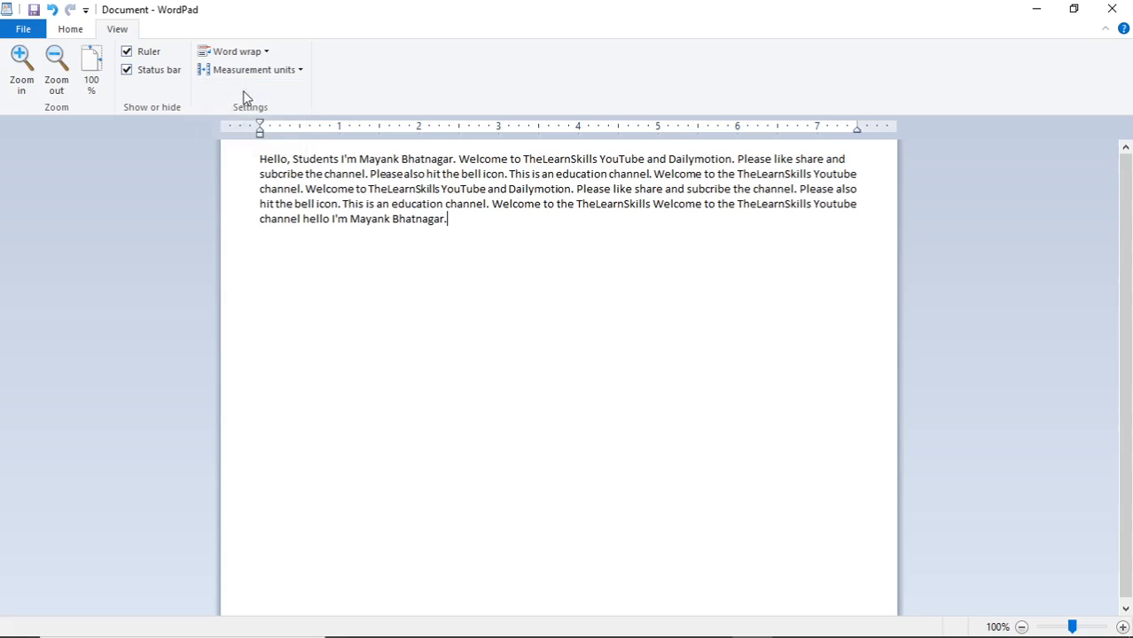
Try points and picas as ruler units, then settle back on centimetres
click(256, 73)
click(255, 128)
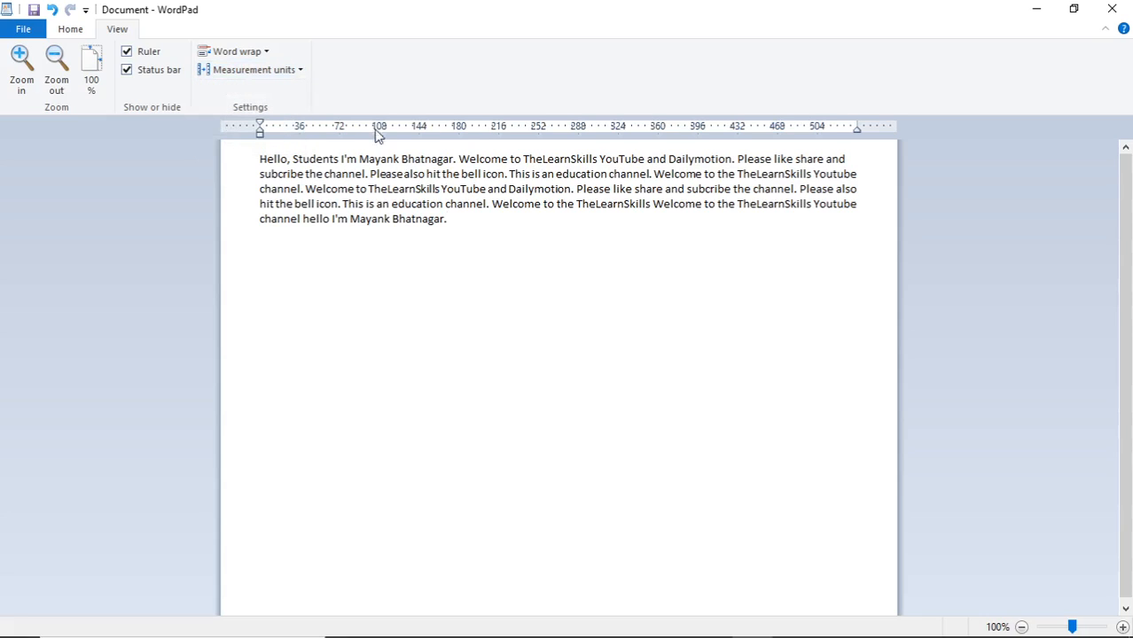
click(252, 70)
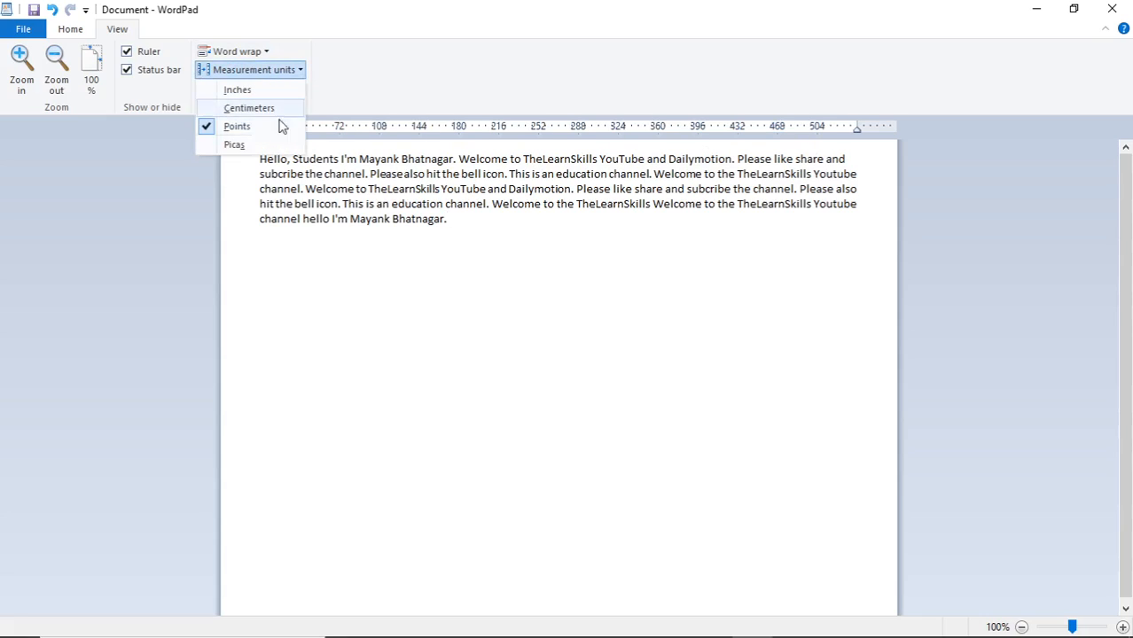
click(238, 143)
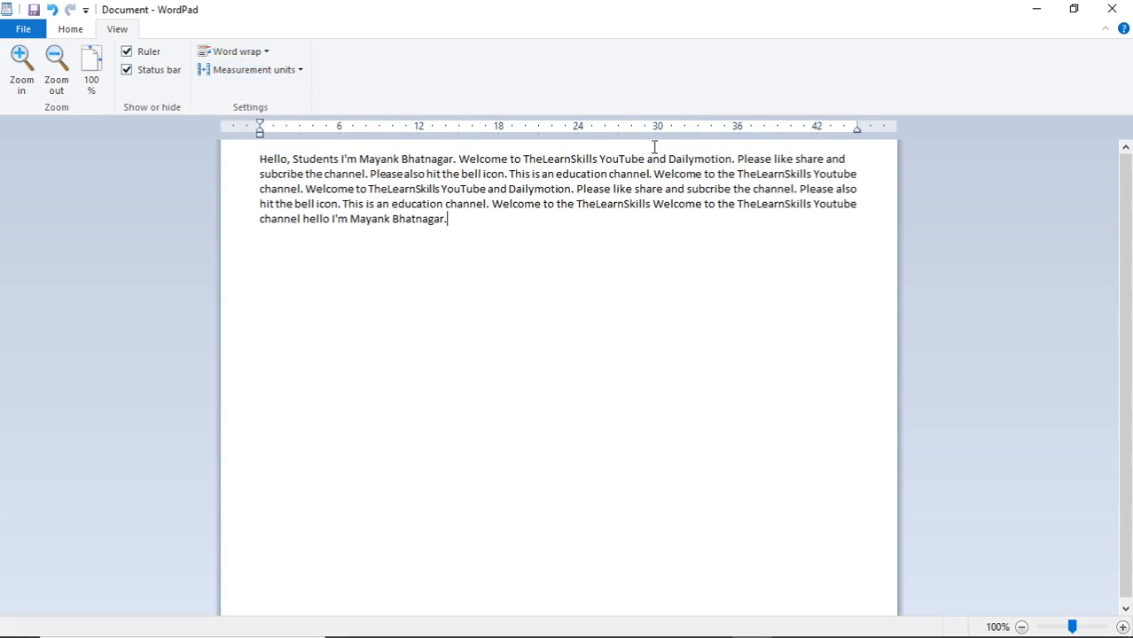
click(266, 73)
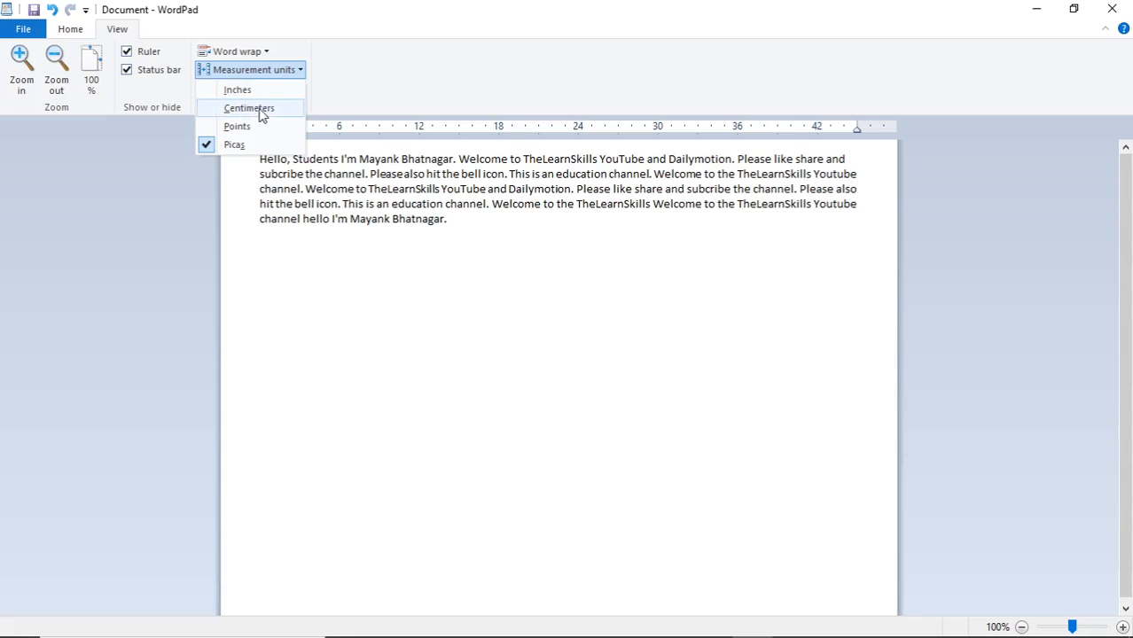
click(250, 108)
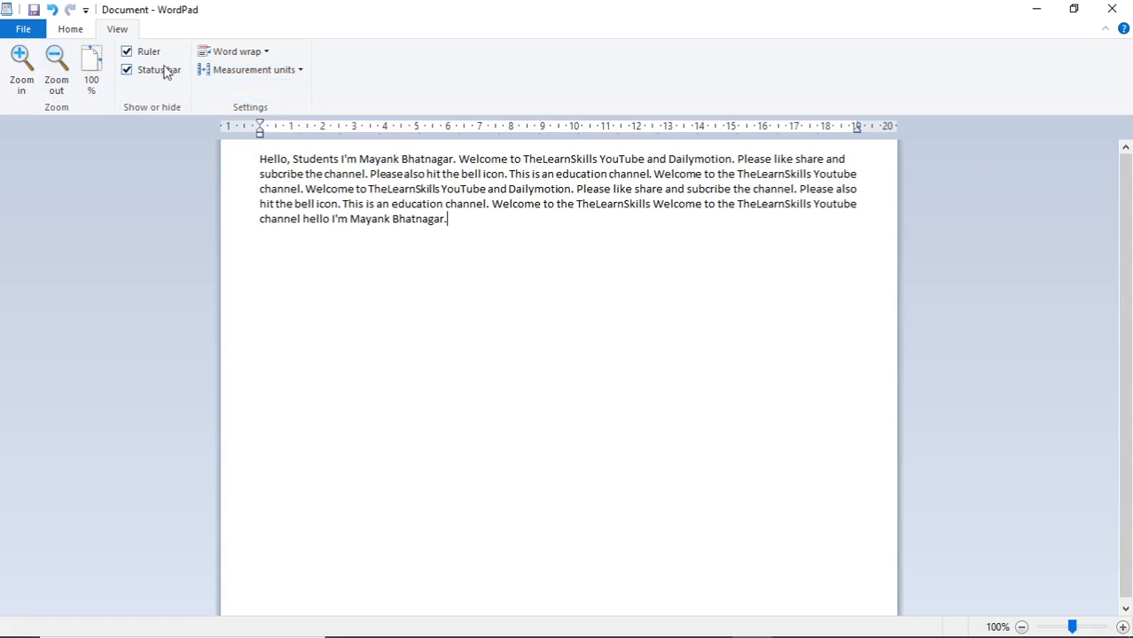
click(257, 53)
click(256, 54)
Select the entire welcome paragraph with Ctrl+A and delete it
click(521, 243)
key(ctrl+a)
key(Delete)
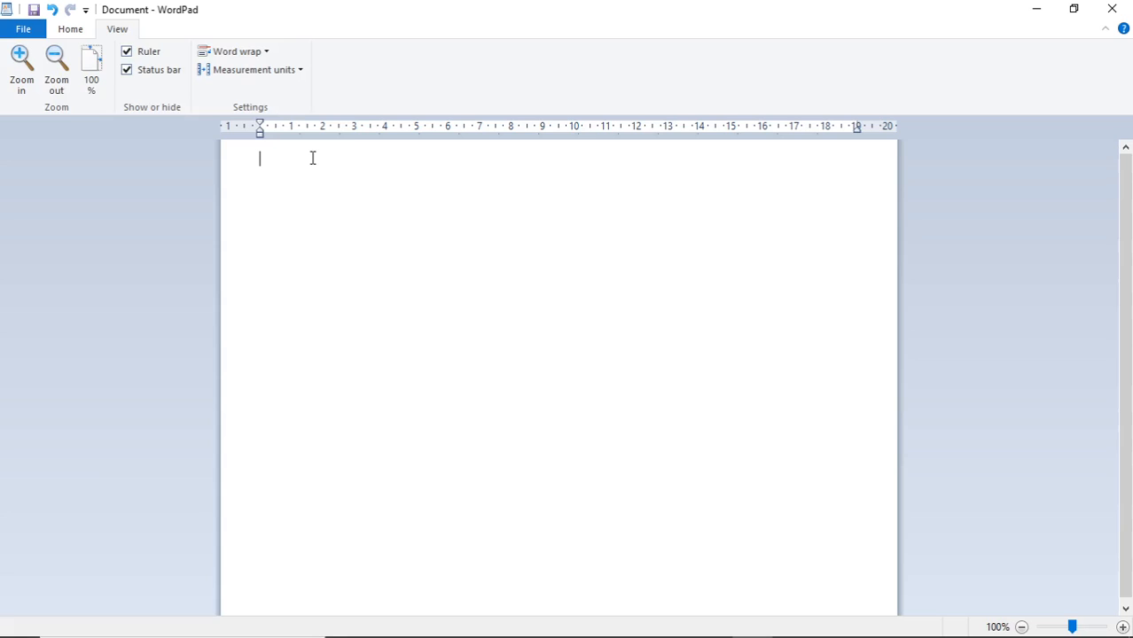
Enter the full name, postal address line and e-mail address, with the e-mail on its own line
text(Mayank Bhatna)
text(gar)
text(ABC)
text( Colony)
text( UP, )
text(123456)
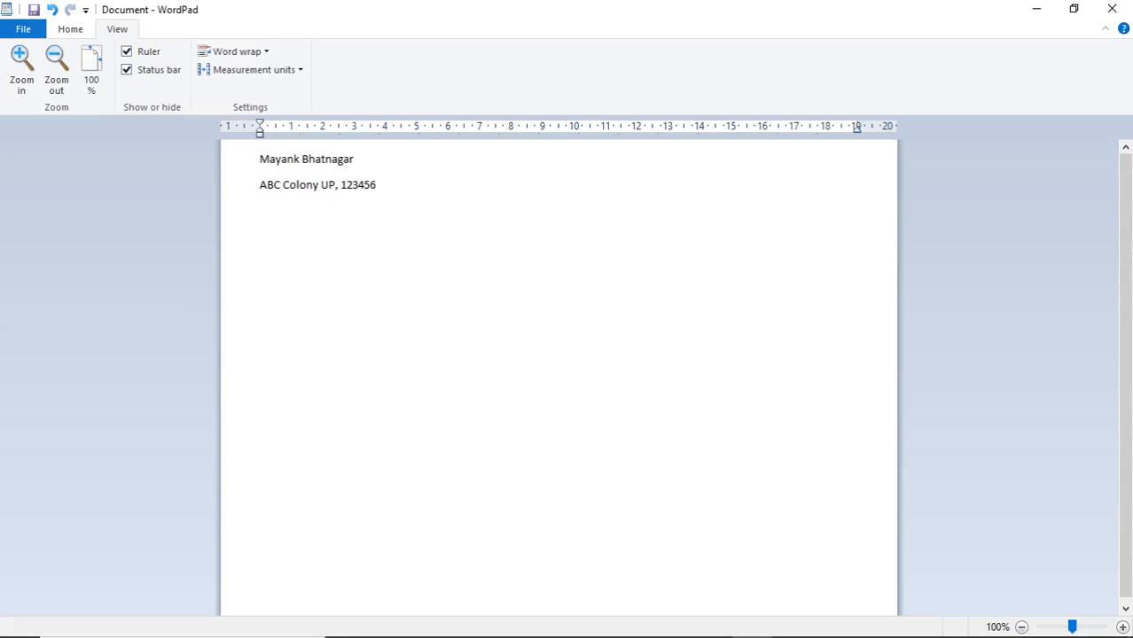
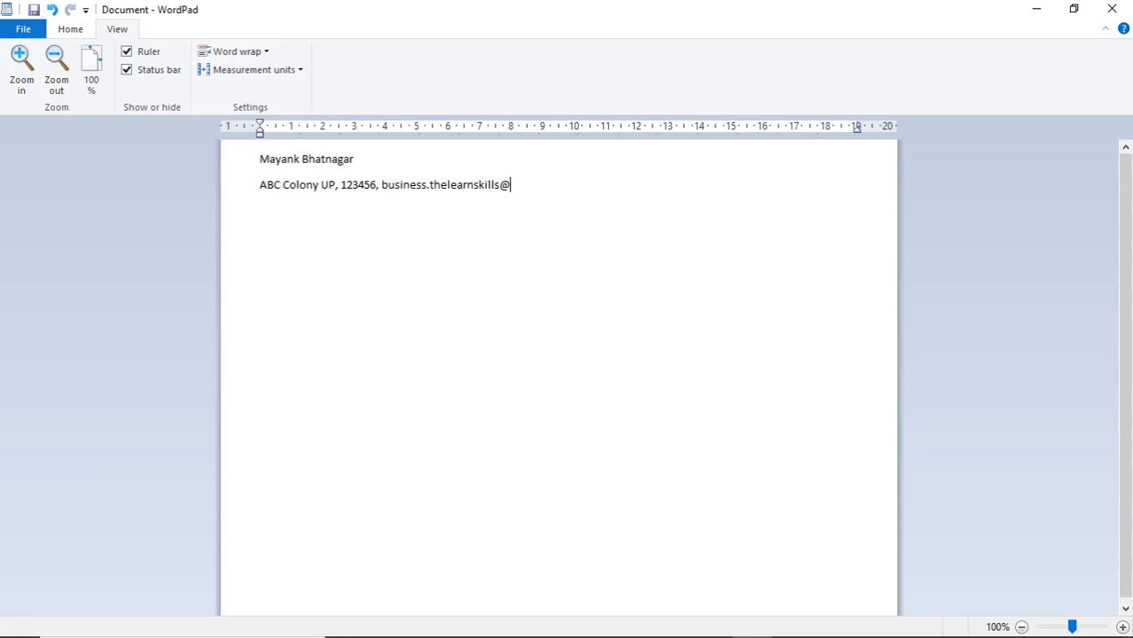
click(380, 185)
key(Return)
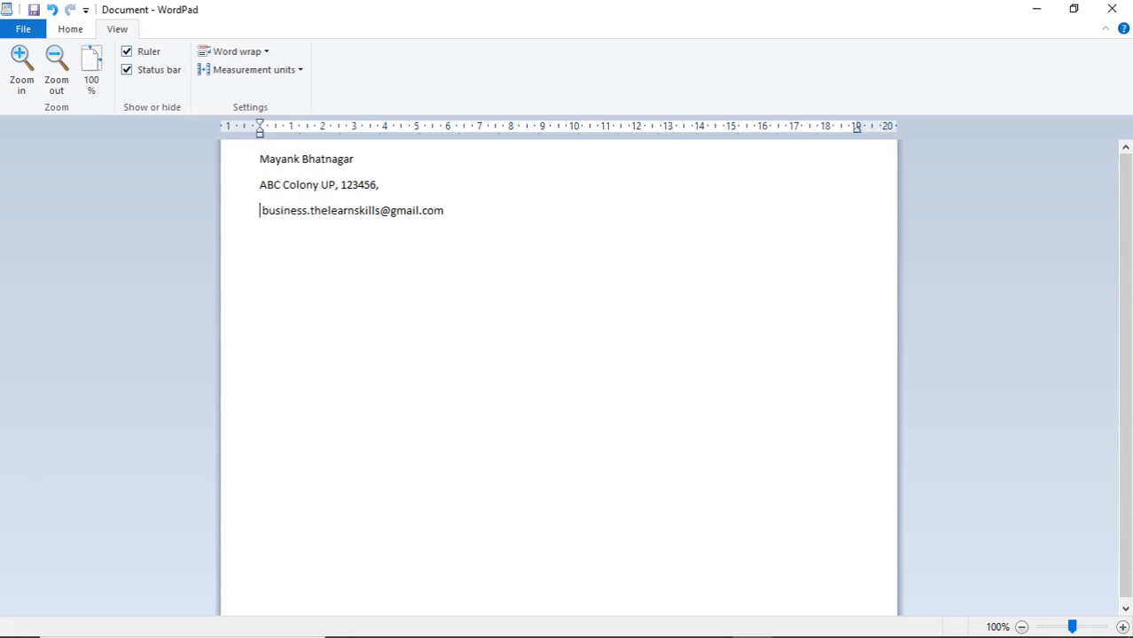
key(End)
key(Return)
key(Return)
key(Return)
Add an Objective heading and an indented sentence ending 'mutual benefit of the organization and myself.'
key(BackSpace)
key(BackSpace)
text(Objective)
key(Return)
key(Tab)
text(Intent to bui)
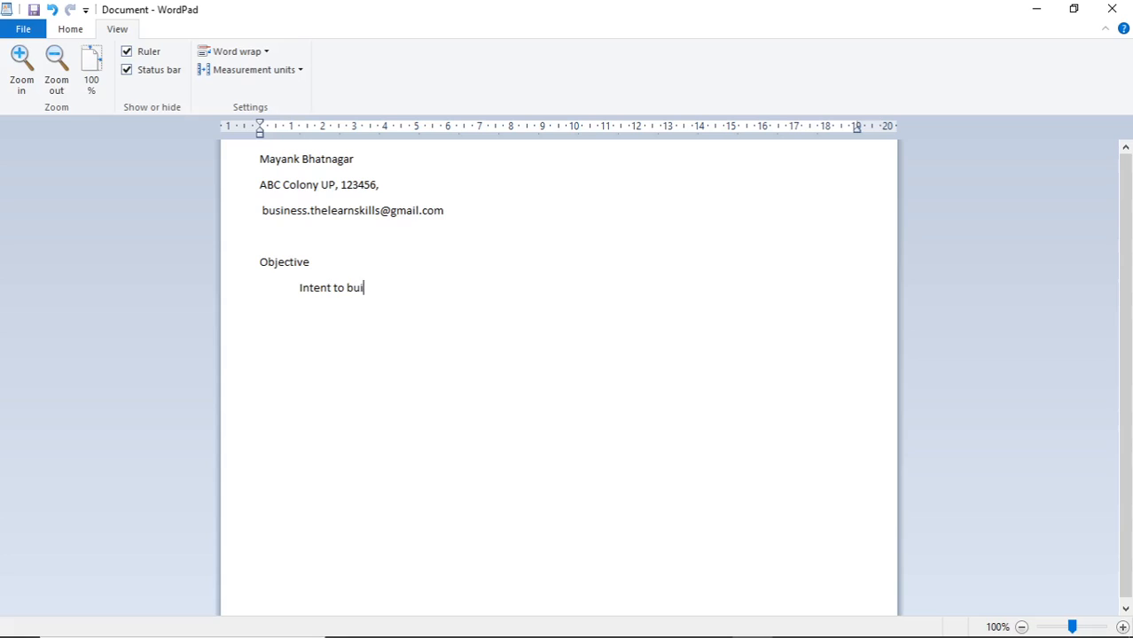
text(ld a career with an organi)
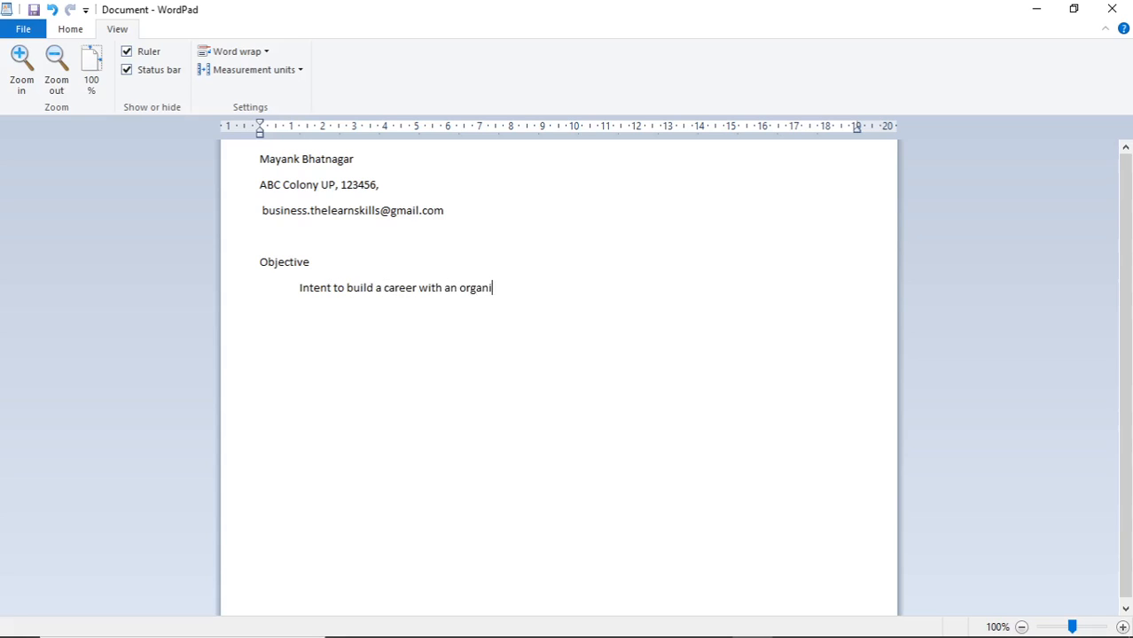
text(zation which would utilize my skill)
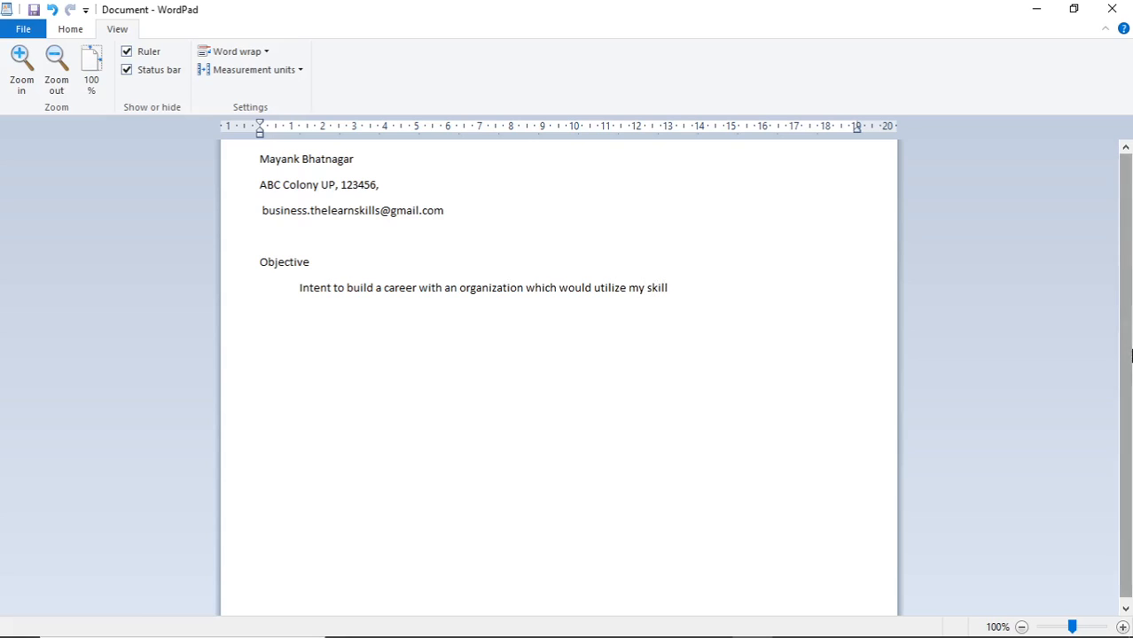
text(sl effectively for the mutu)
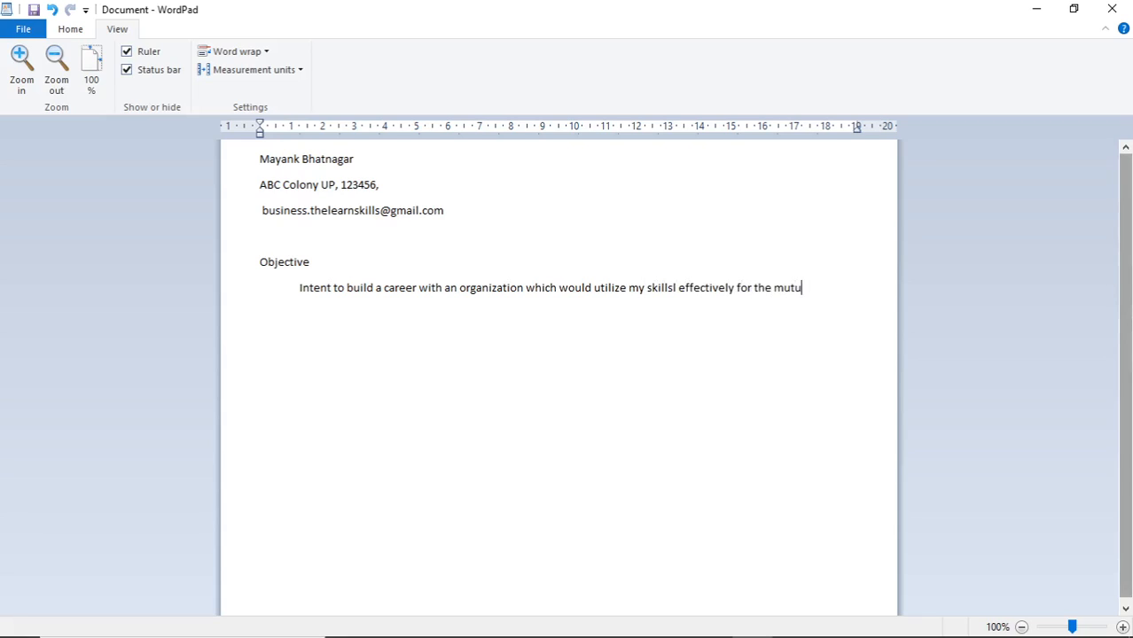
text(al benefit of th)
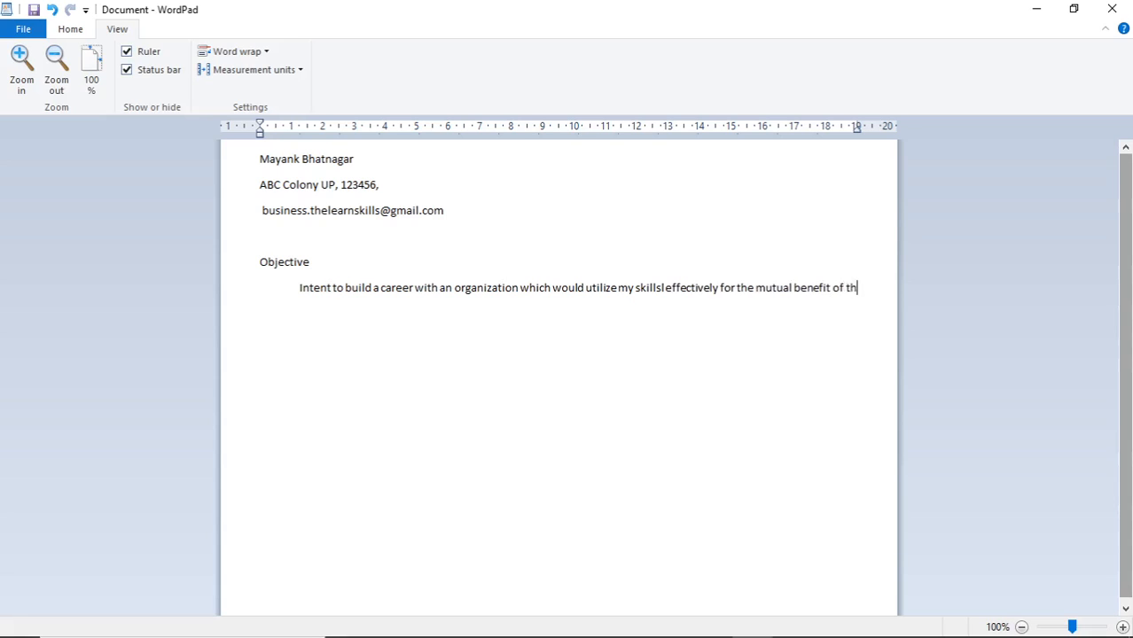
text(e organization)
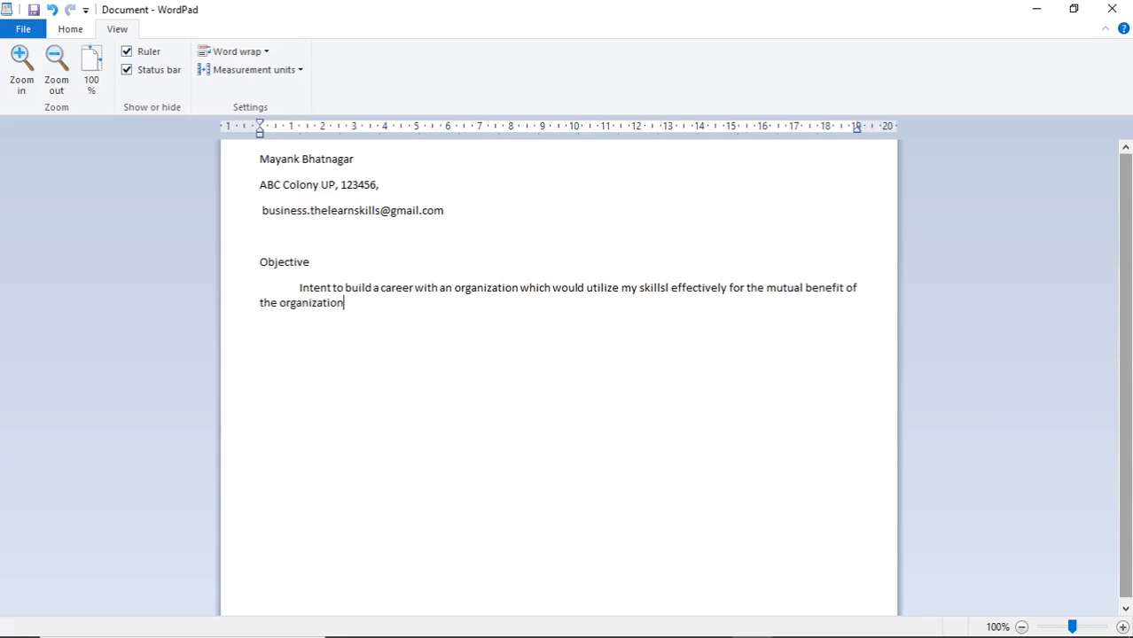
text( and myself.)
key(Return)
key(Return)
key(Return)
Add the Job Experience: heading and a tab-aligned COMPANY: HCL line in capitals
text(Job Exper)
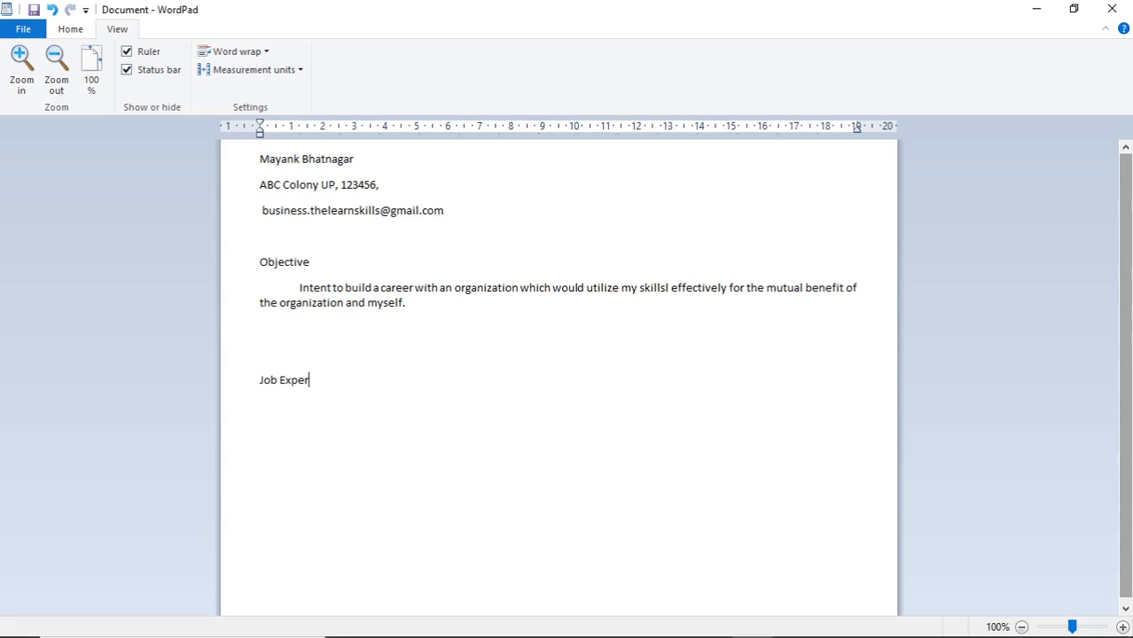
text(ience:)
key(Return)
key(Return)
key(BackSpace)
key(Caps_Lock)
text(COMPAN)
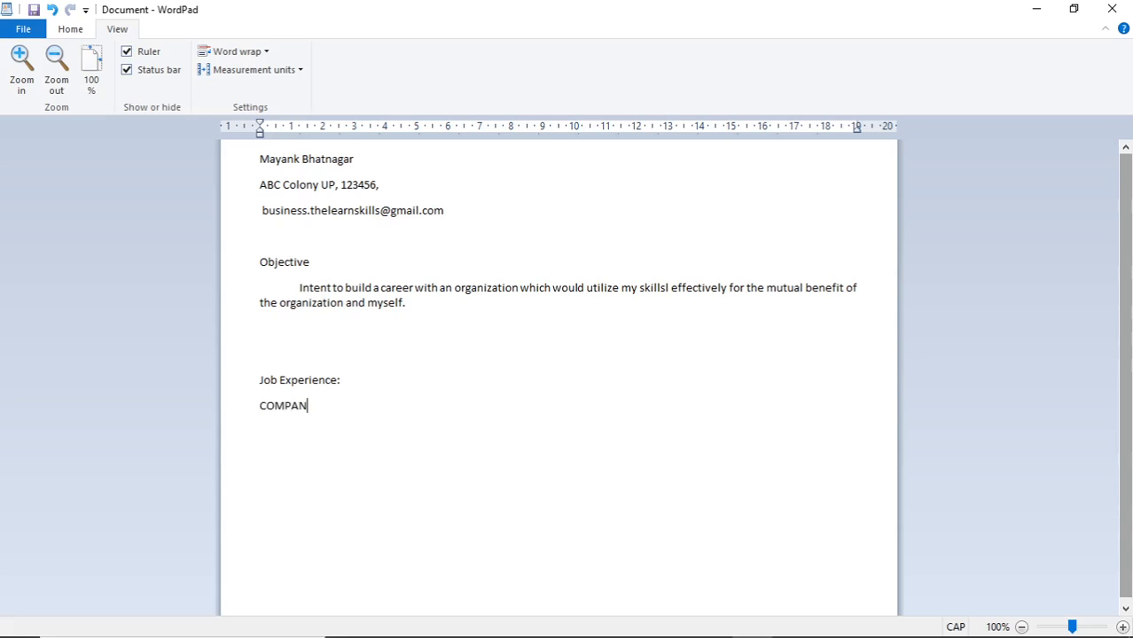
text(Y)
key(Tab)
key(Tab)
key(Tab)
text(:)
key(Tab)
key(BackSpace)
key(BackSpace)
key(BackSpace)
key(BackSpace)
key(BackSpace)
key(BackSpace)
key(Tab)
key(Tab)
text(:)
key(Tab)
text(BHARAT HEAVY ELEC)
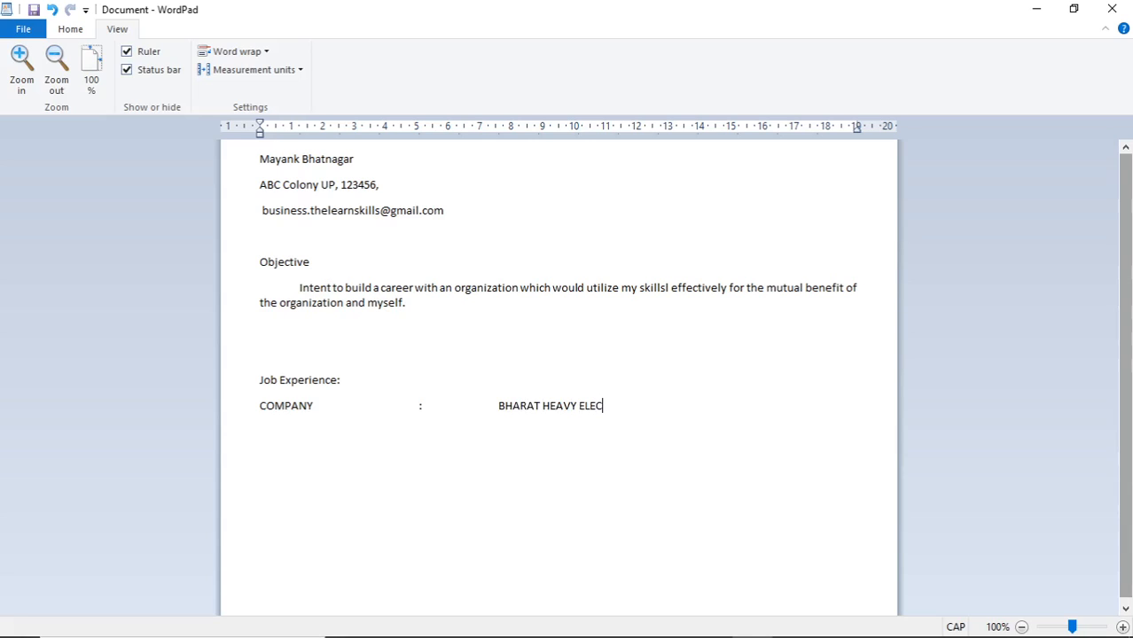
key(BackSpace)
key(BackSpace)
key(BackSpace)
key(BackSpace)
key(BackSpace)
key(BackSpace)
key(BackSpace)
key(BackSpace)
key(BackSpace)
key(BackSpace)
key(BackSpace)
key(BackSpace)
key(BackSpace)
key(BackSpace)
key(BackSpace)
key(BackSpace)
key(BackSpace)
text(HCL)
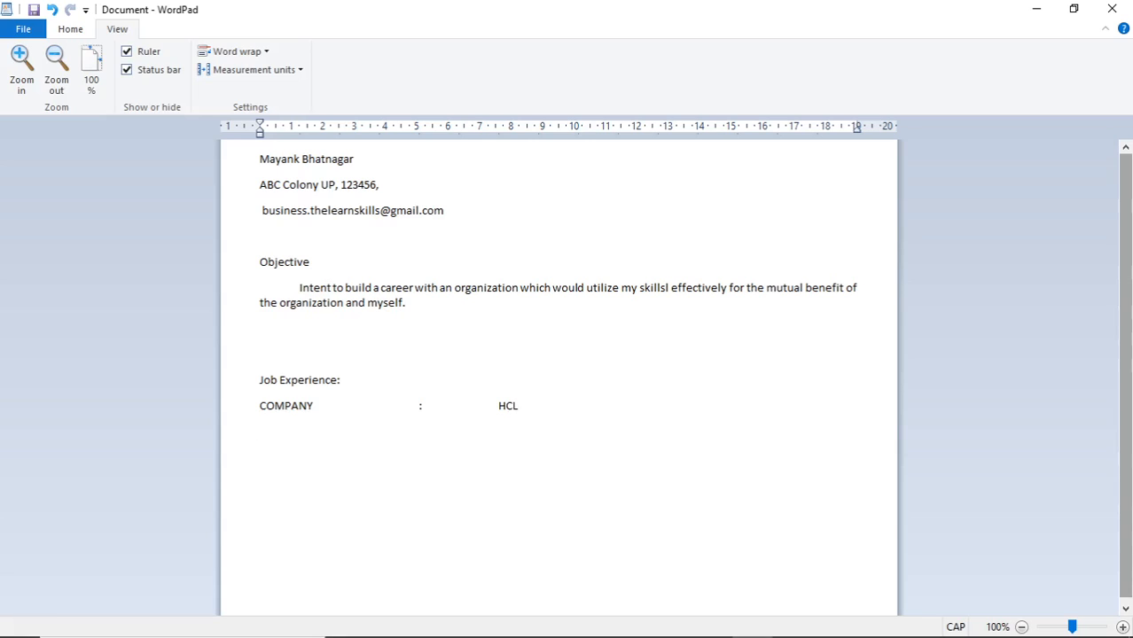
Add a tab-aligned DESIGNATION: STORE MANAGER line
key(Return)
text(DESIGNATION)
key(Tab)
key(Tab)
key(Tab)
text(:)
key(Tab)
key(Tab)
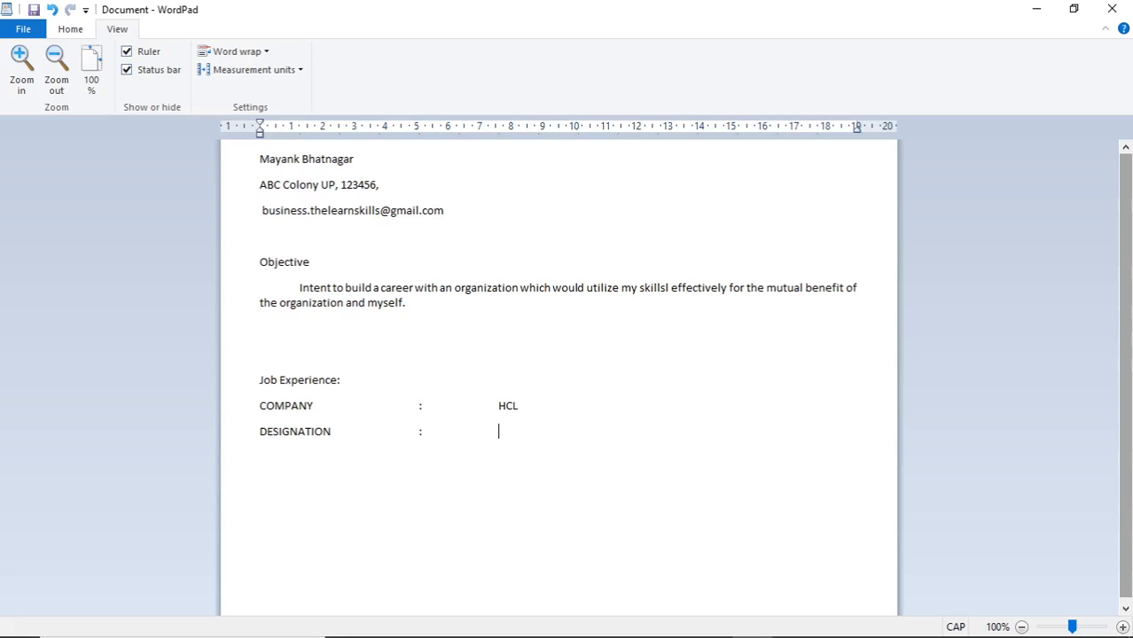
text(STORE MANAGER)
Add a tab-aligned DURATION: 2018 line
key(Return)
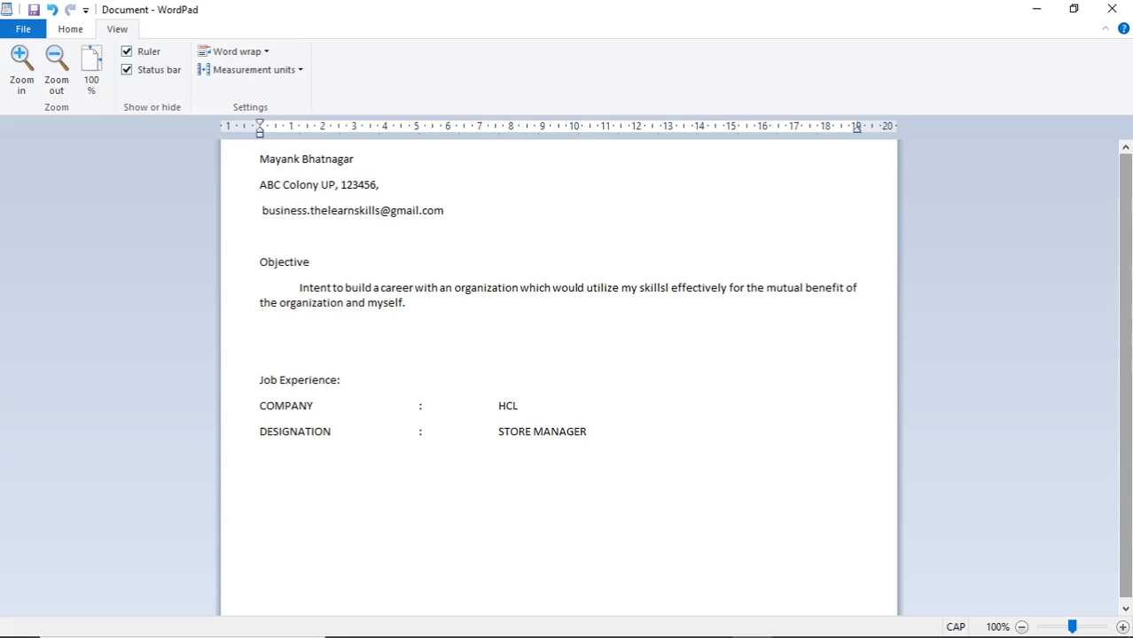
text(DURATION)
key(Tab)
key(Tab)
key(Tab)
text(:)
key(Tab)
text(2018)
Leave blank lines below DURATION before the next heading
key(Return)
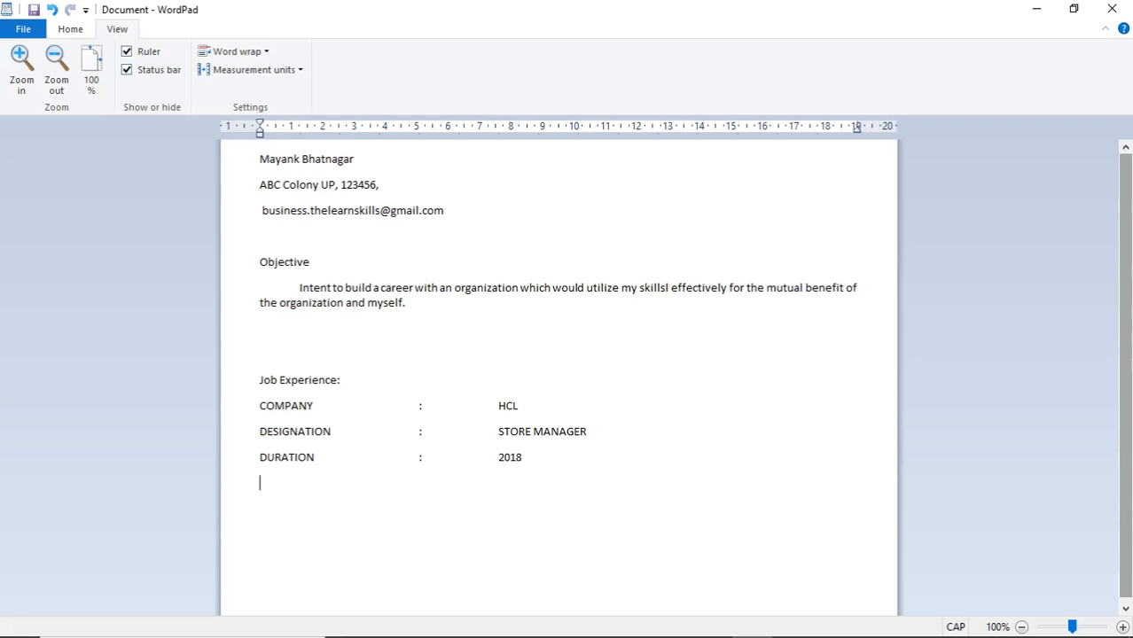
text(COMPNAY)
key(BackSpace)
key(BackSpace)
key(BackSpace)
key(BackSpace)
key(BackSpace)
key(BackSpace)
key(BackSpace)
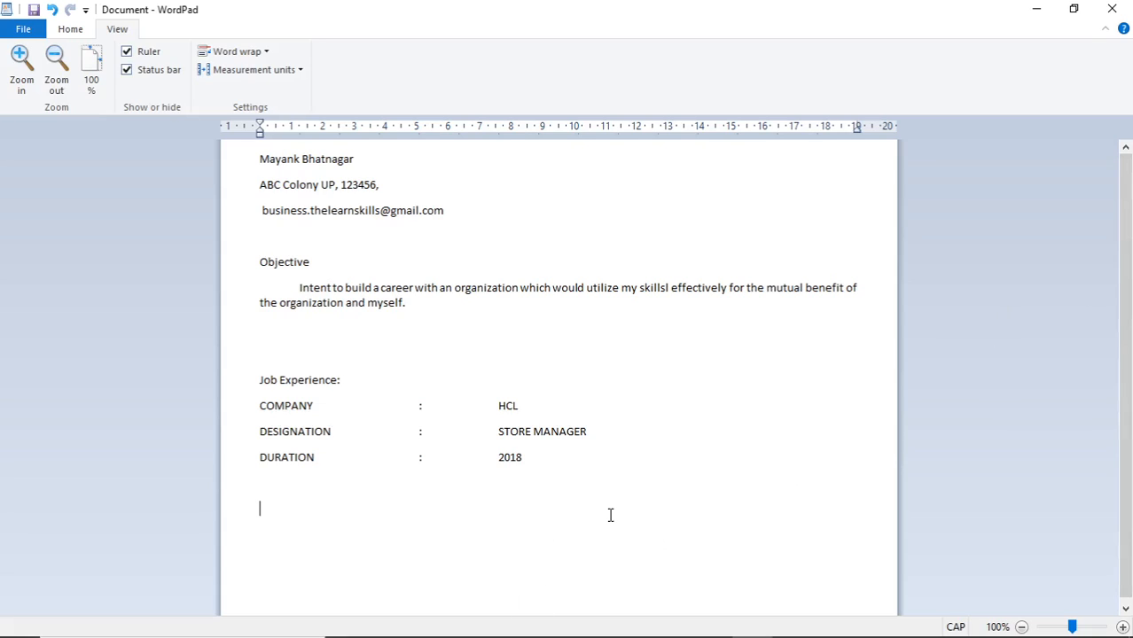
key(Return)
Type the COMPANY PROFILE: heading and indent the line beneath it
text(COMPANY PROFILE:)
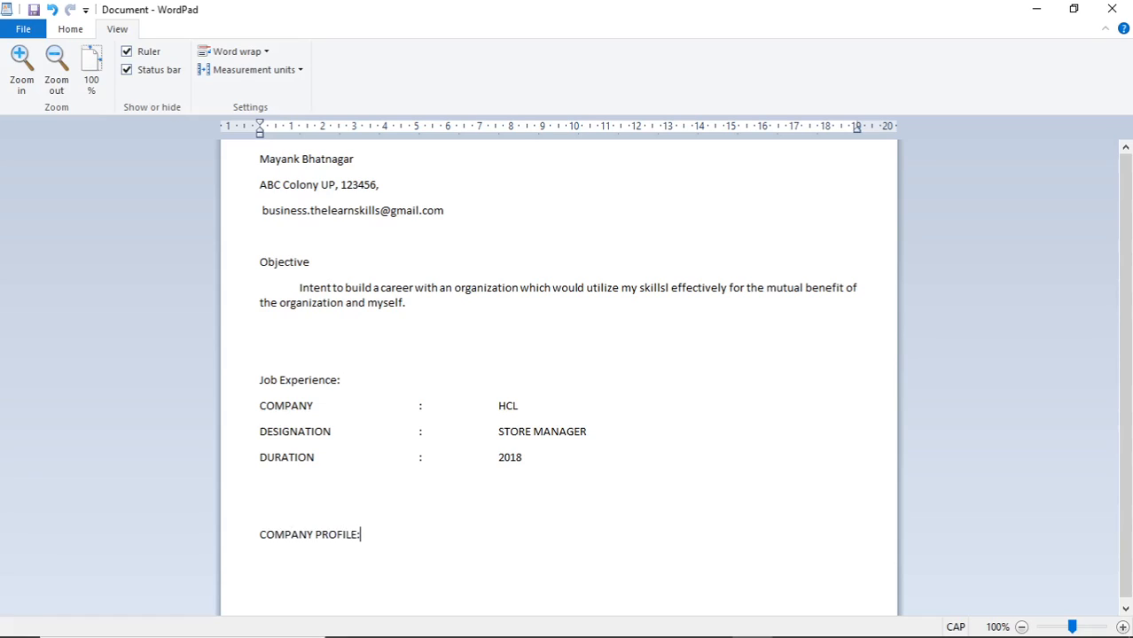
key(Tab)
key(Tab)
key(Return)
key(Tab)
key(Tab)
key(Tab)
scroll(672, 400, down, 1)
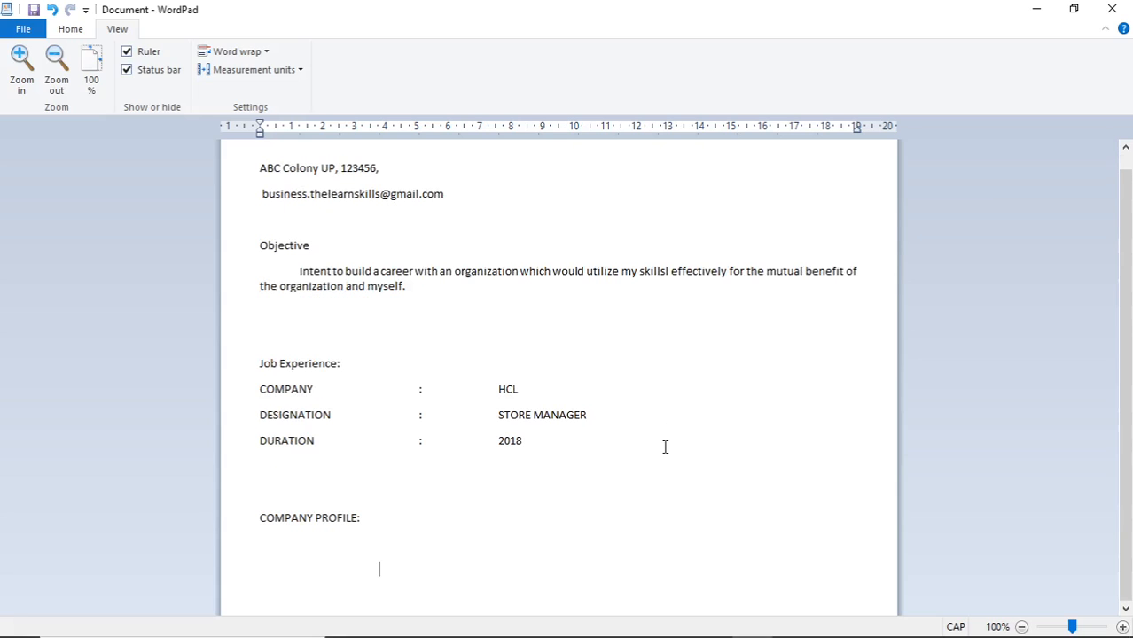
key(BackSpace)
Write the normal-case paragraph describing HCL System Ltd's independent design, test and manufacture units
text(HCL SYSTEM LTD IS INDEP)
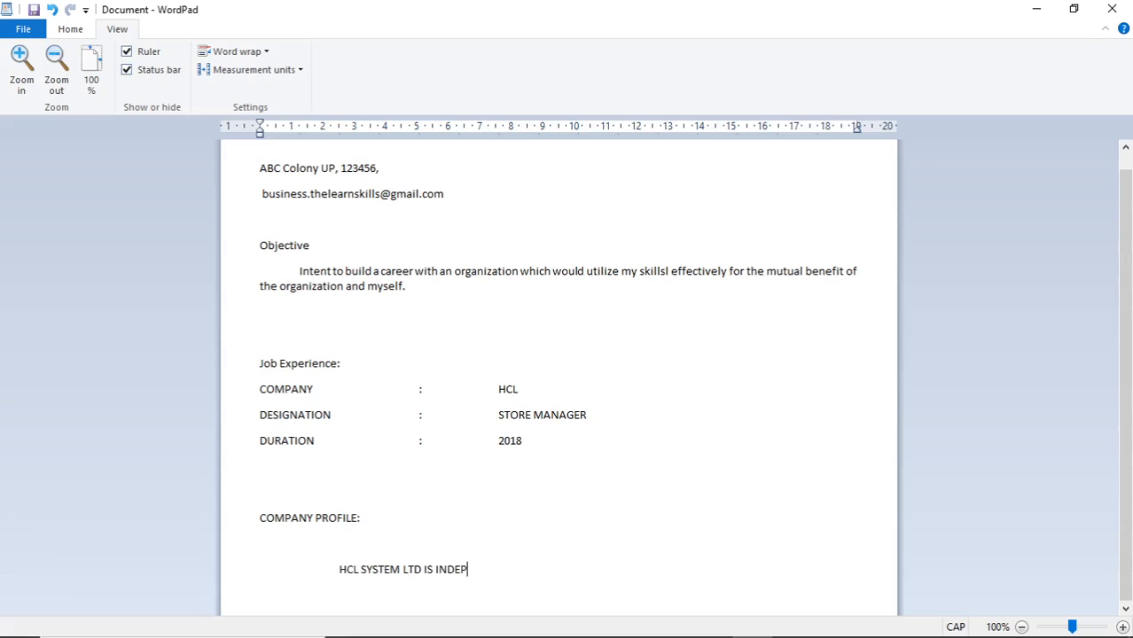
text(ENDENT AND)
key(BackSpace)
key(BackSpace)
key(BackSpace)
key(BackSpace)
key(BackSpace)
key(BackSpace)
key(BackSpace)
key(BackSpace)
key(BackSpace)
key(BackSpace)
key(BackSpace)
key(BackSpace)
key(BackSpace)
key(BackSpace)
key(BackSpace)
key(BackSpace)
key(BackSpace)
key(BackSpace)
key(BackSpace)
key(BackSpace)
key(BackSpace)
key(BackSpace)
key(BackSpace)
key(BackSpace)
key(BackSpace)
key(BackSpace)
key(BackSpace)
key(BackSpace)
key(BackSpace)
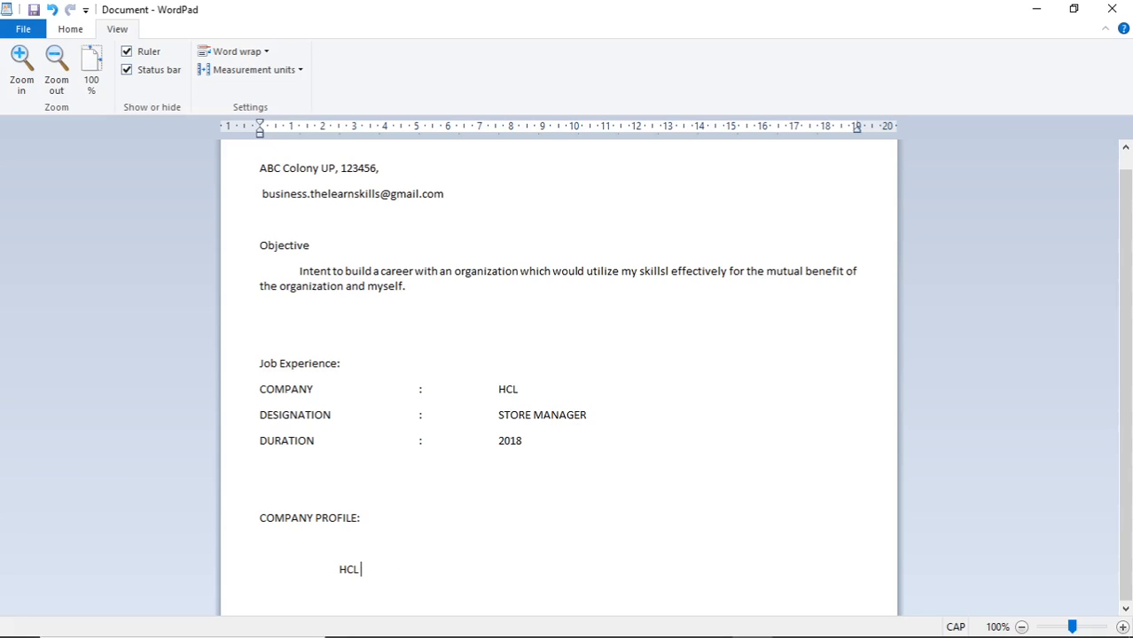
key(Caps_Lock)
text(System)
text(Ltd is indepen)
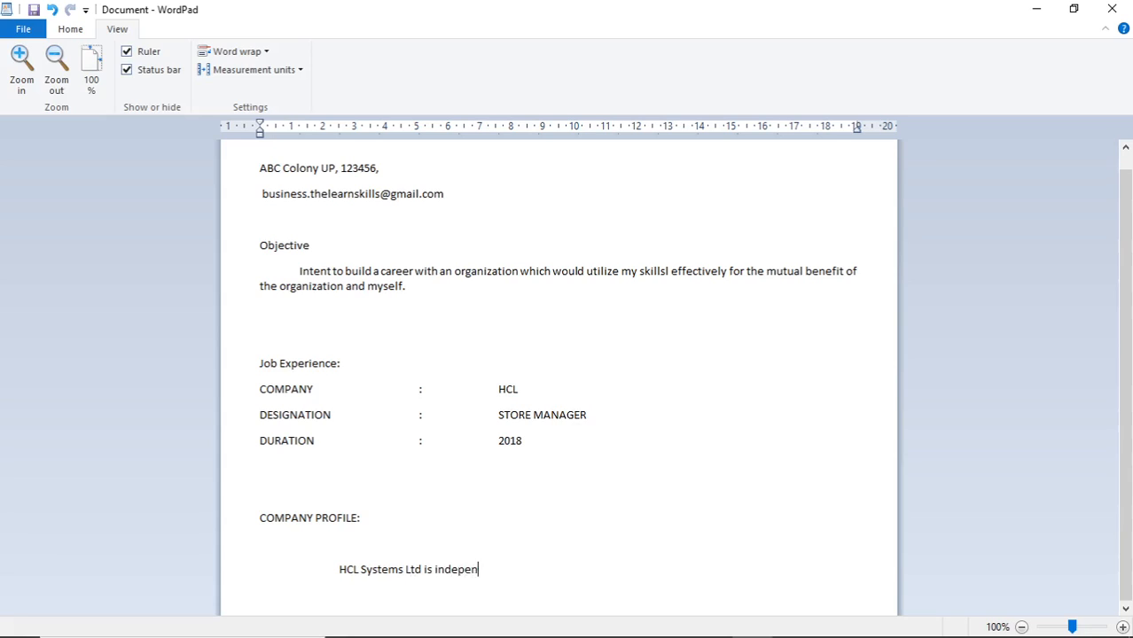
text(dent and compreh)
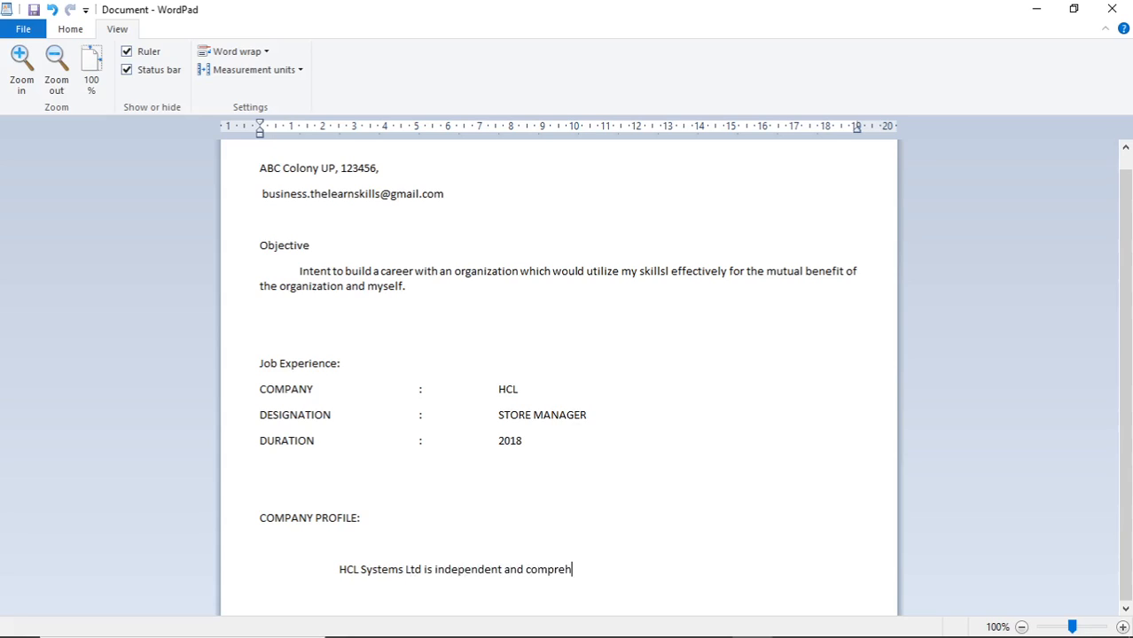
text(ensive units to design)
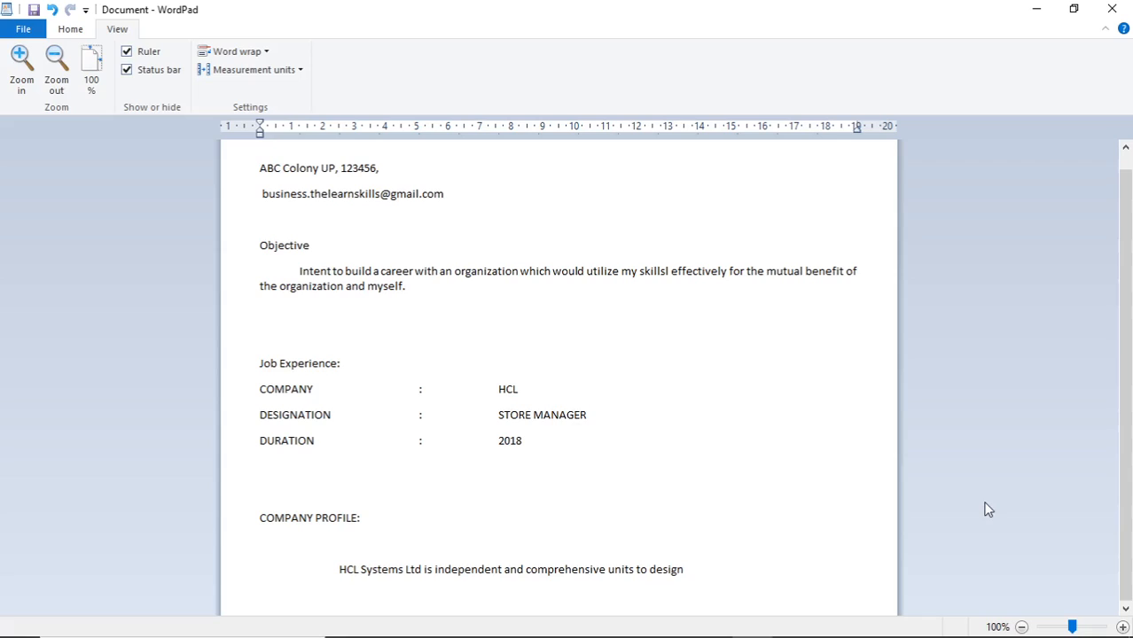
text(, test and manufacture comp)
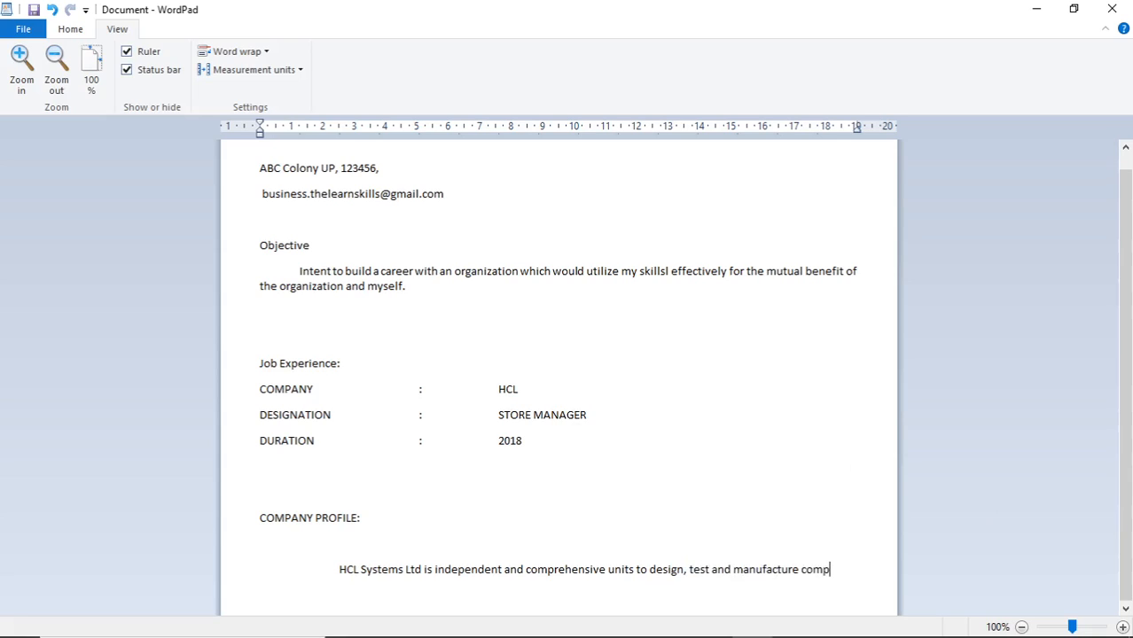
text(lete rang of po)
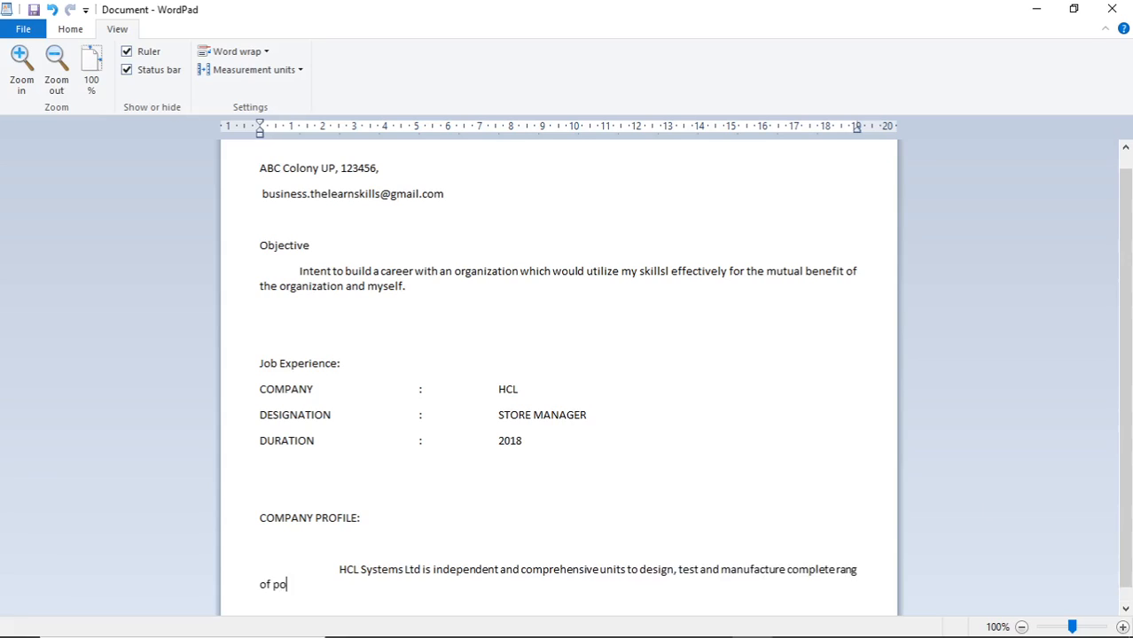
text(wer steering solutions and se)
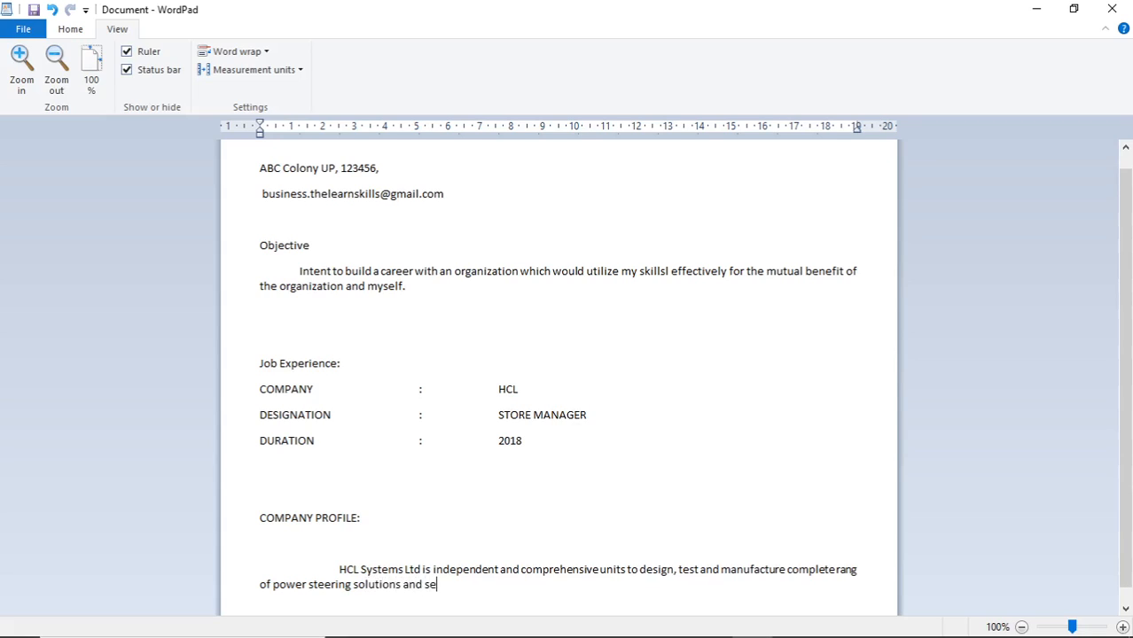
text(at belt system.s Preferr)
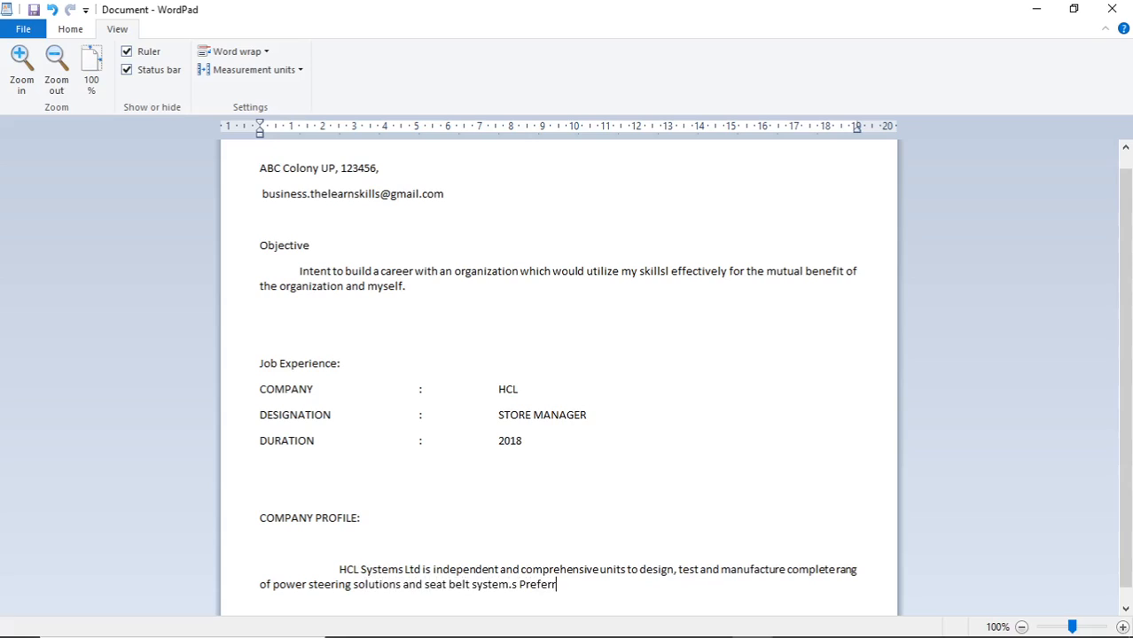
text(ed OE partnet to Indian OE majo)
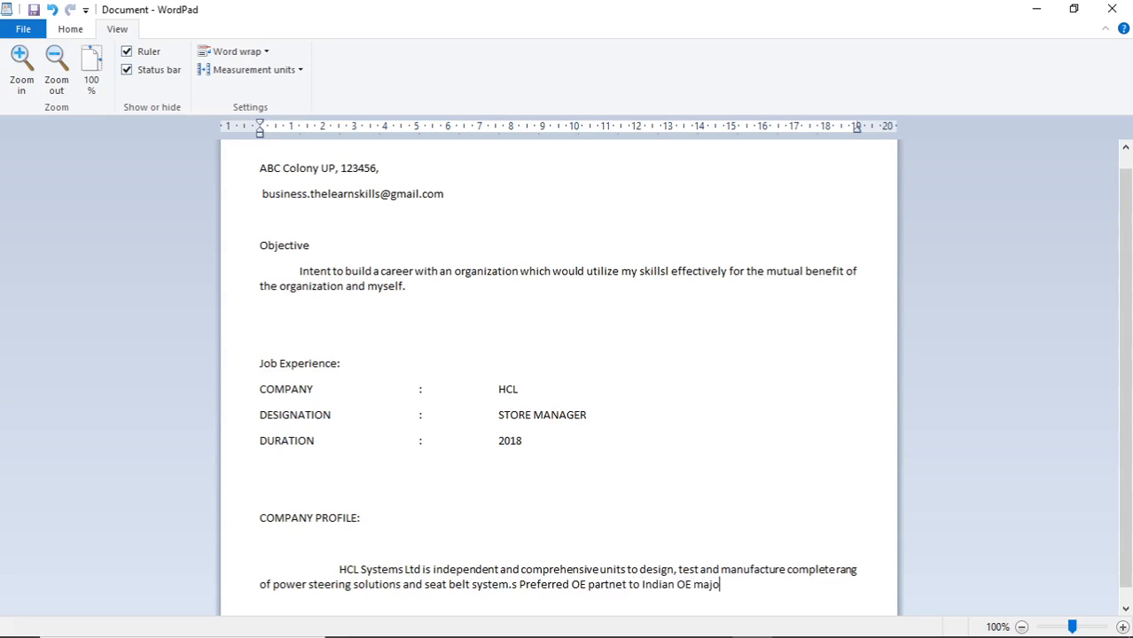
text(rs in Passenger Car, )
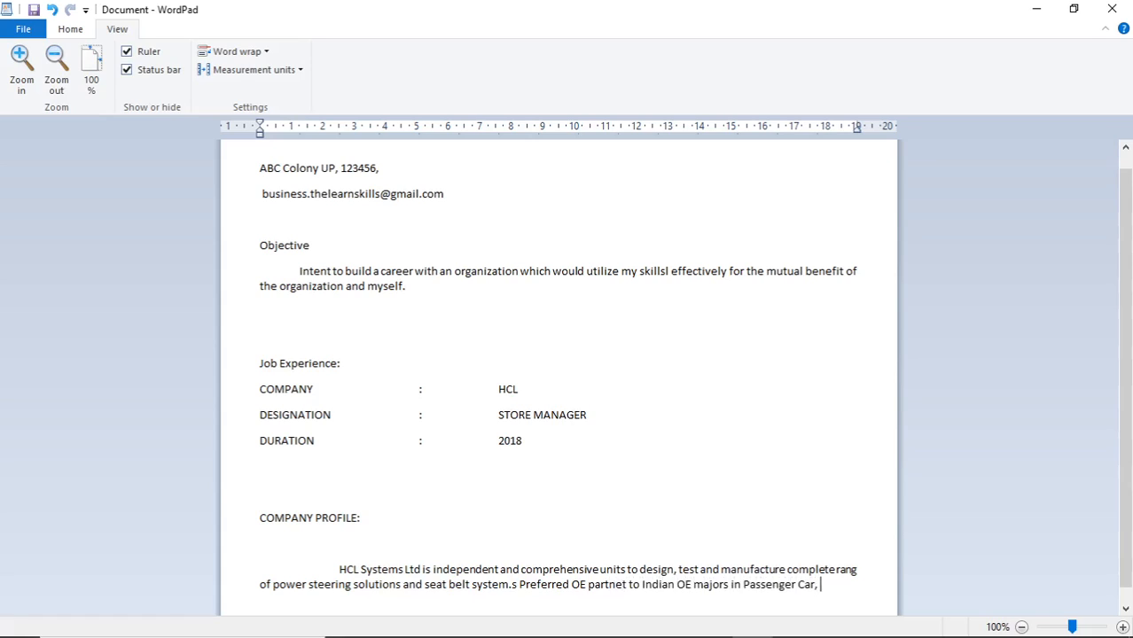
text(Multi Utility Ve)
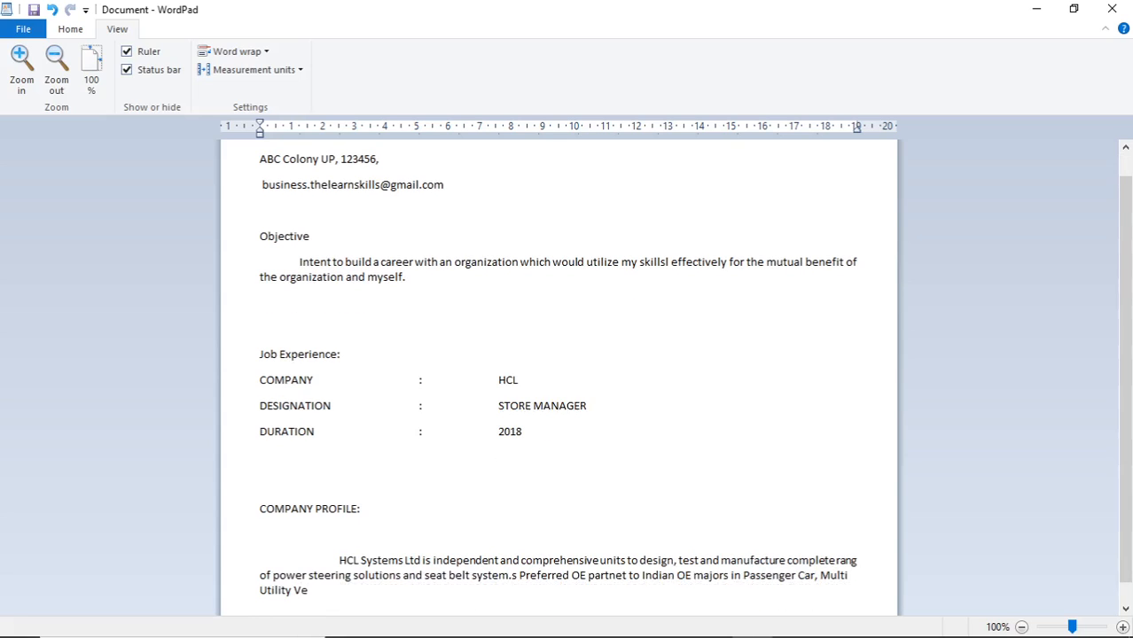
text(hicle, Light Commeric)
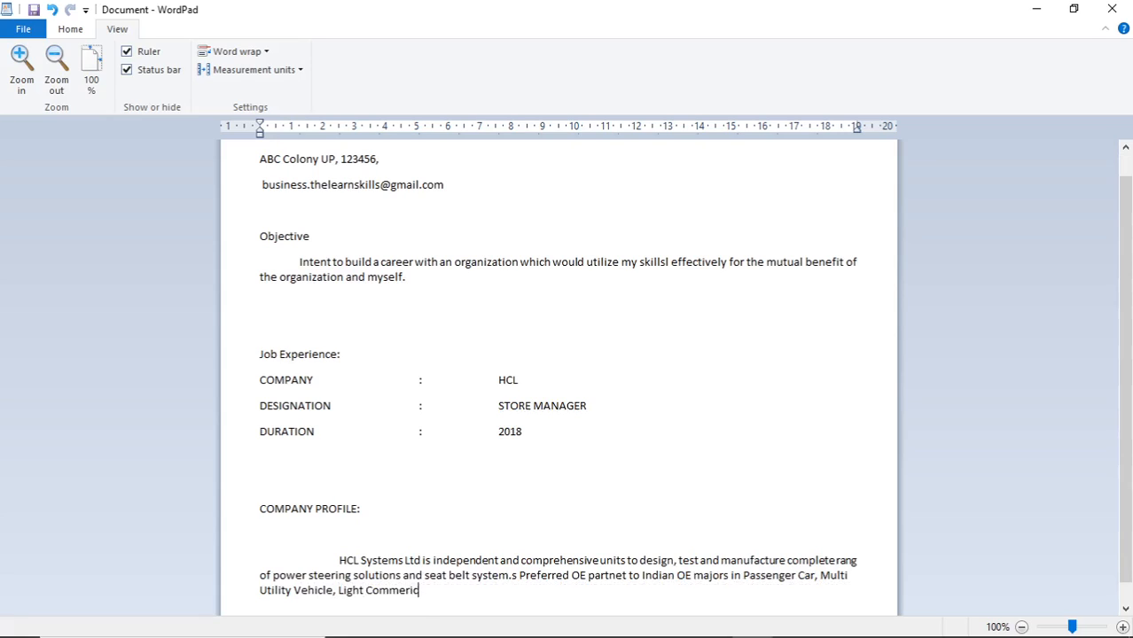
text(ial Vehicle, Medium and Heav)
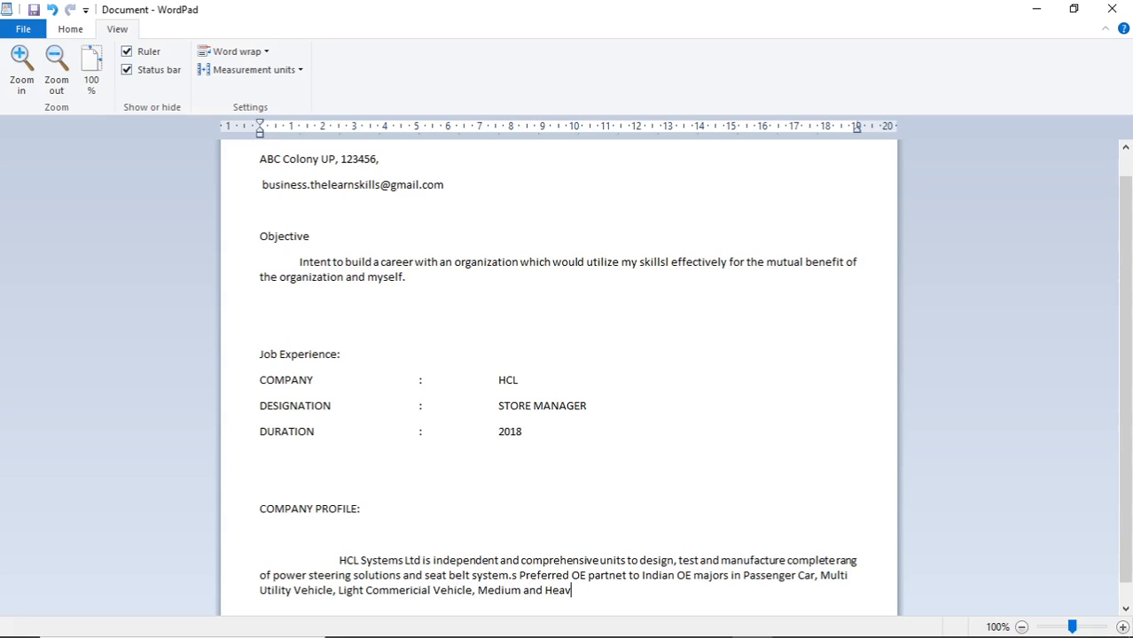
text(y Commericial Vehicle ca)
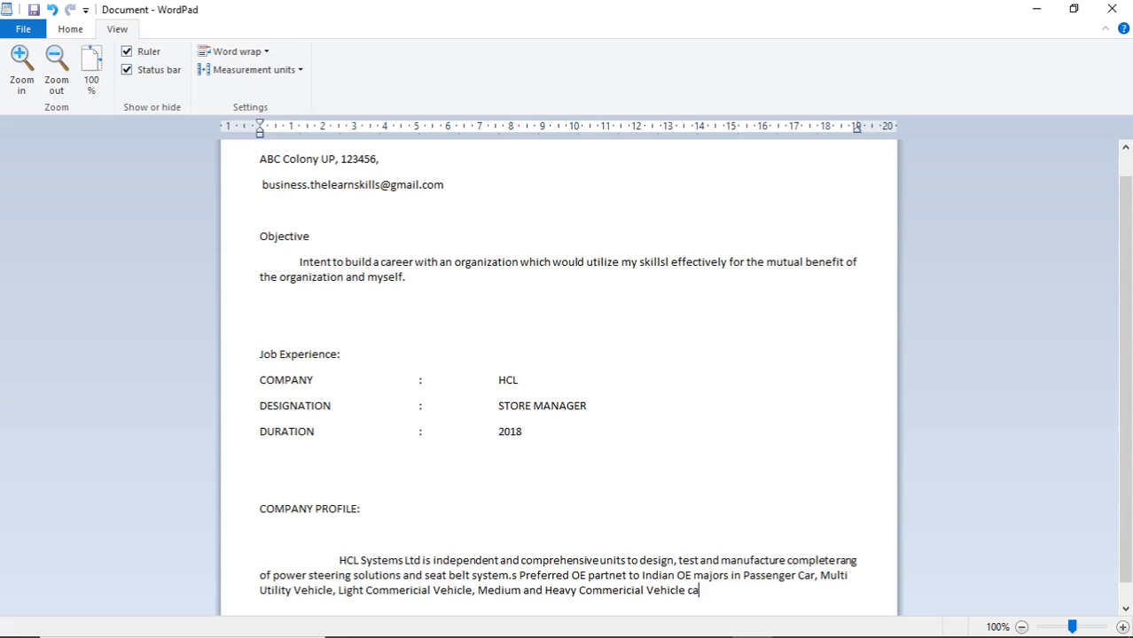
text(tegories and a inhouse manufa)
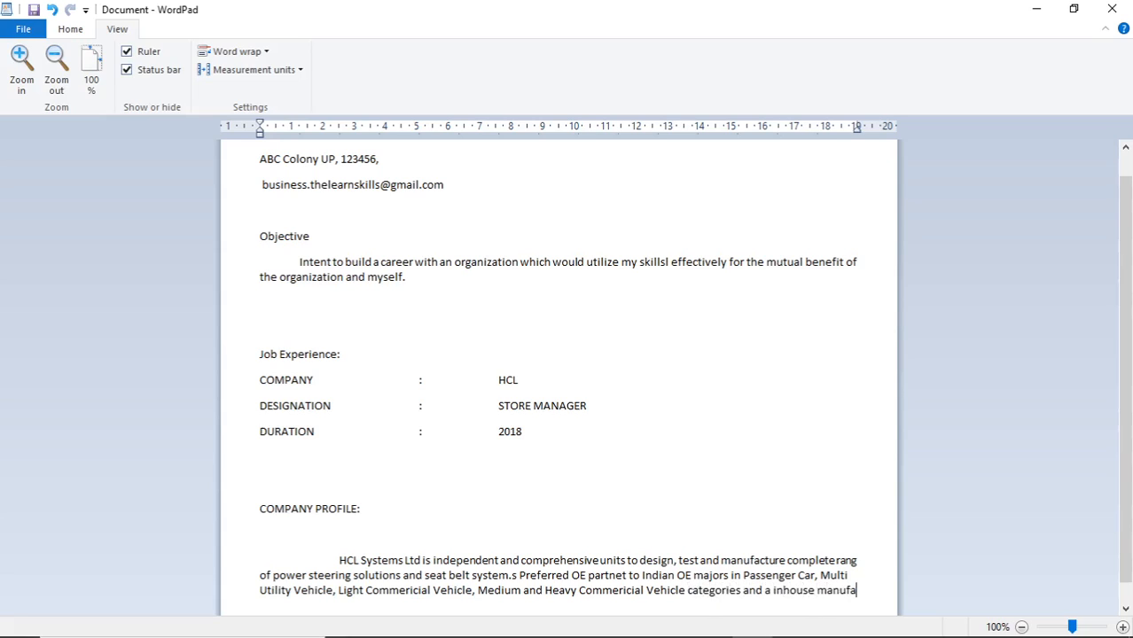
text(cturer and )
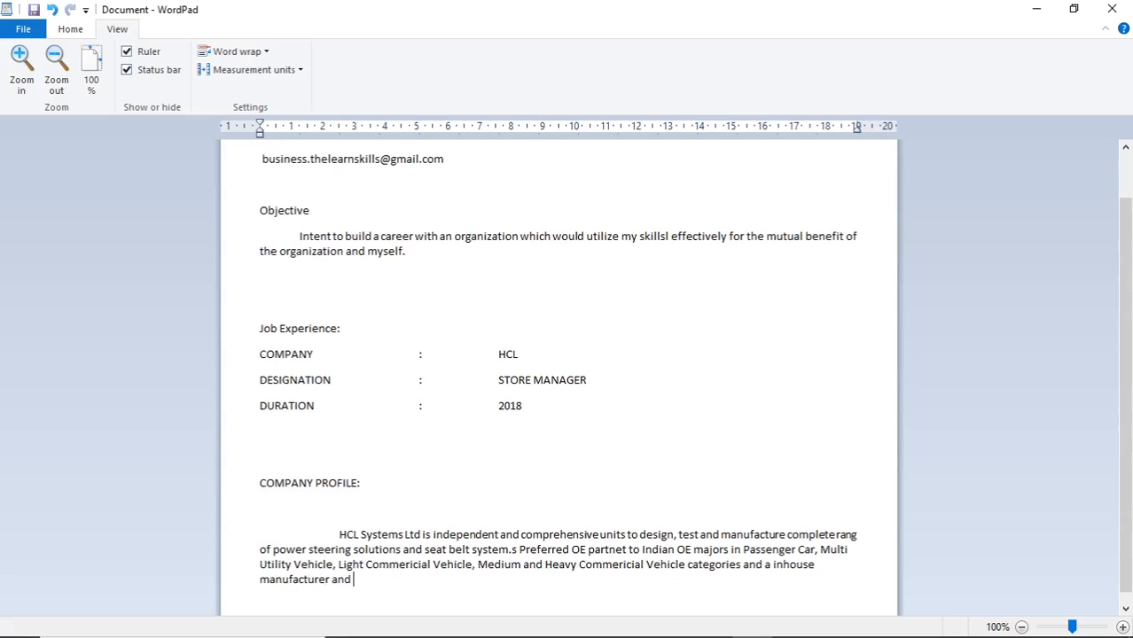
text(supplier of Automobile hydraulic)
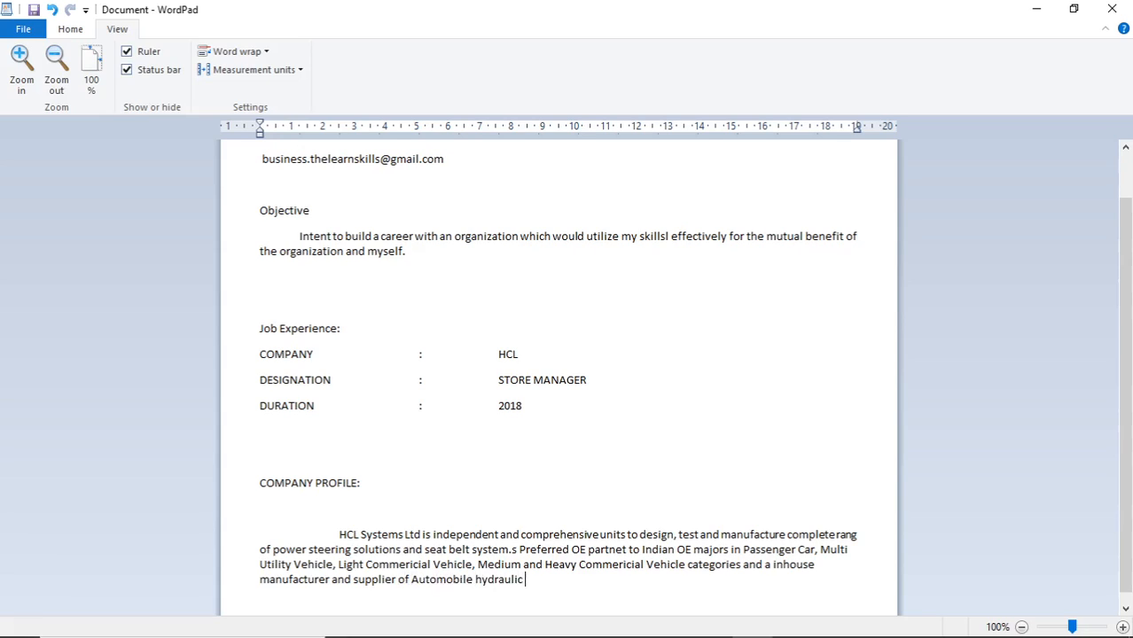
text( power steering systems.)
key(Return)
key(Return)
key(Return)
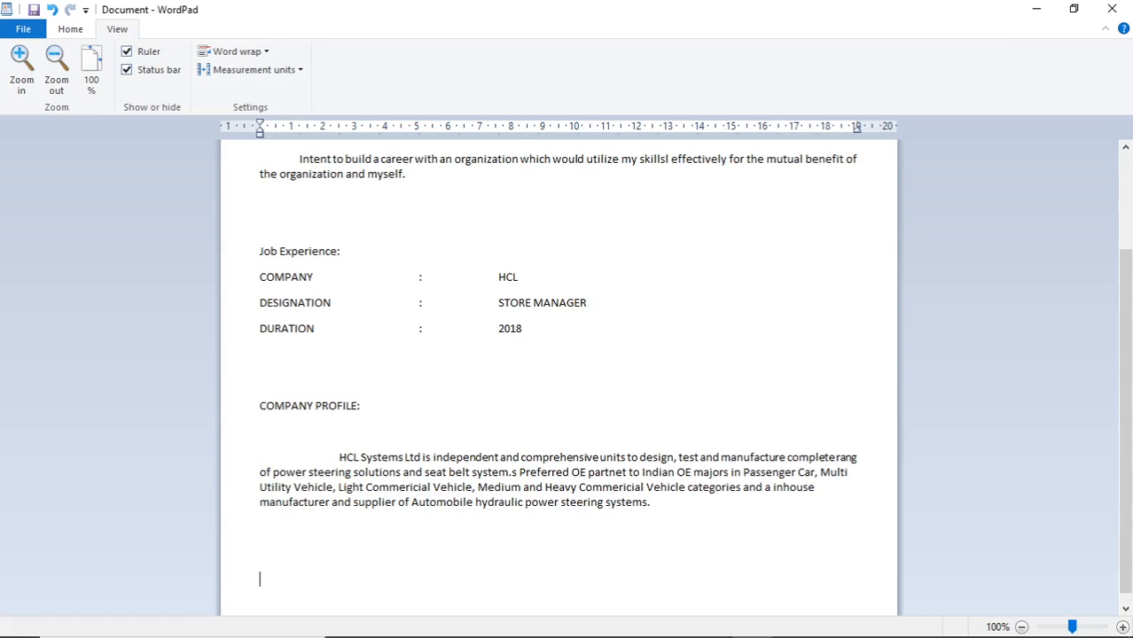
Add the Education: heading with an 'ABC School, Lucknow, UP' line below it
text(Education:)
key(Return)
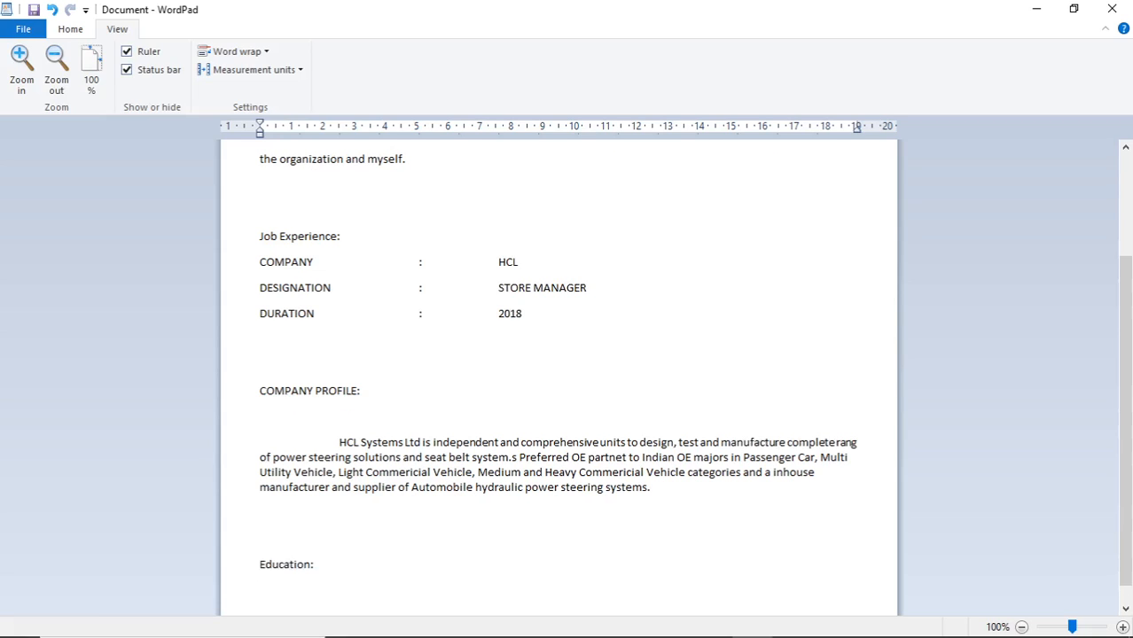
key(Return)
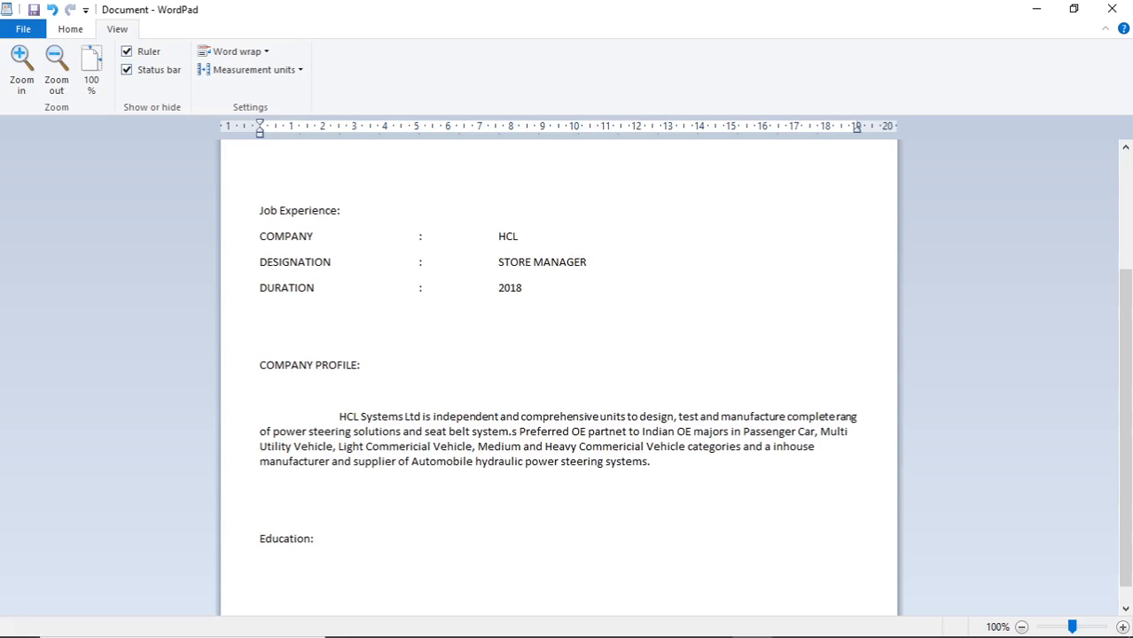
text(ABC)
text( Schh)
key(BackSpace)
key(BackSpace)
text(oo)
key(BackSpace)
key(BackSpace)
key(BackSpace)
text(hoo)
text(l, Lucknow, )
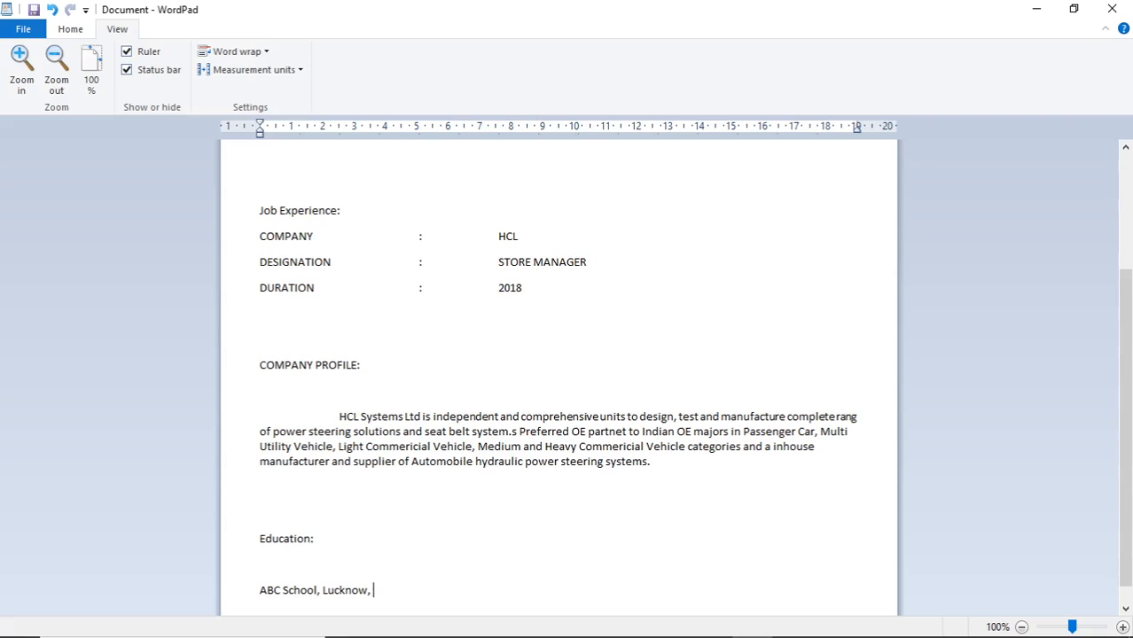
text(UP)
key(Return)
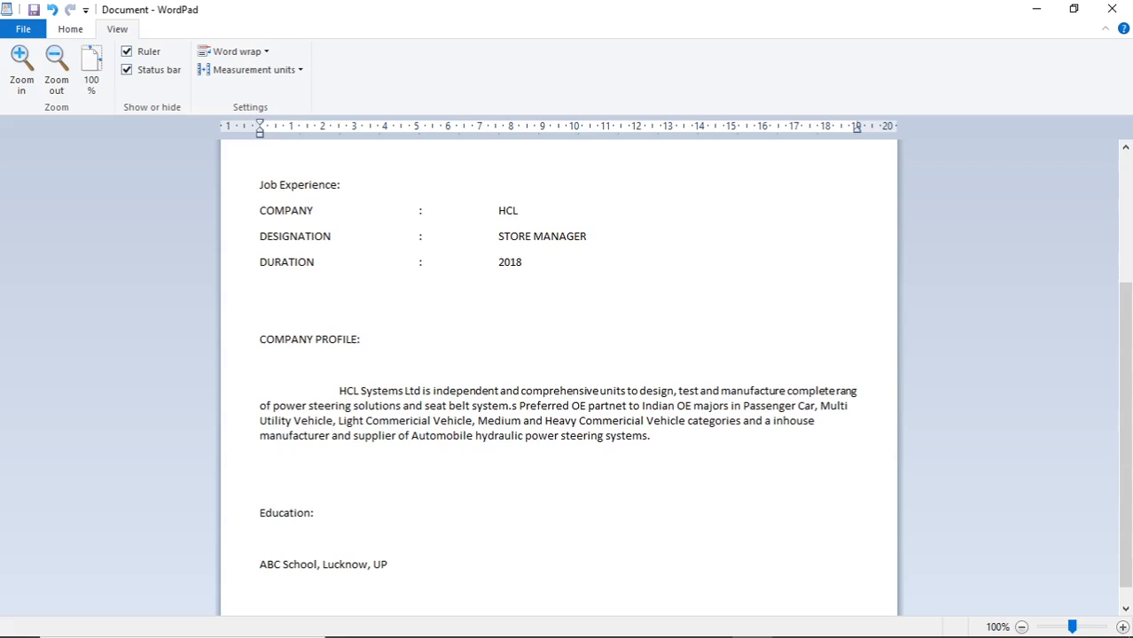
Label the Highschool entry, then add 'Internediate ABC School, Lucknow UP' and a Degreee line
text(Highscho)
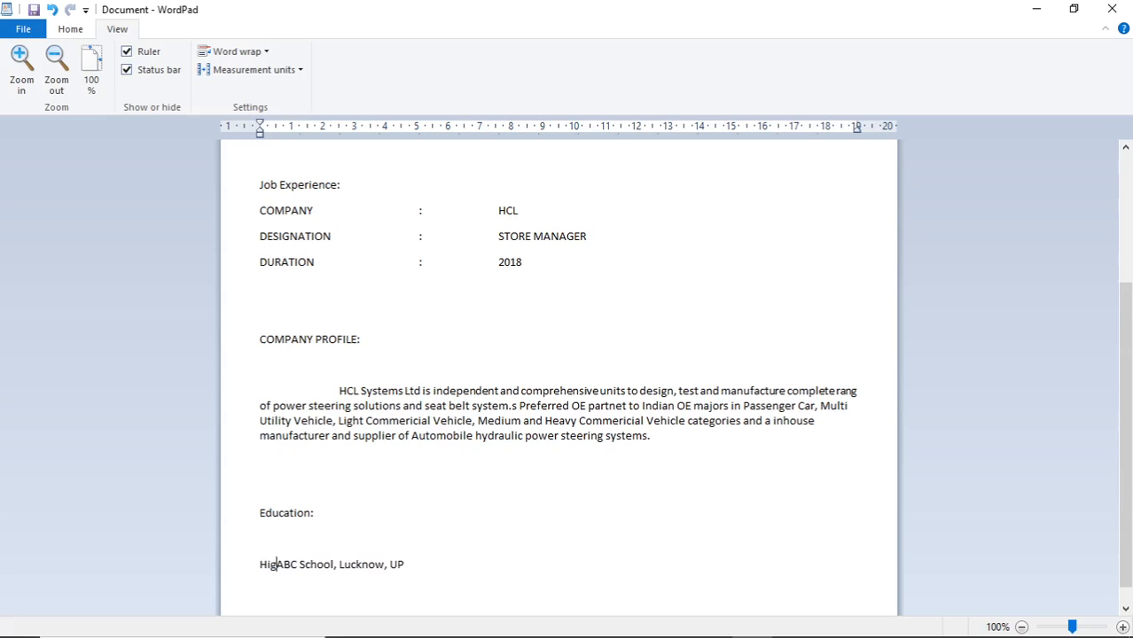
text(ol)
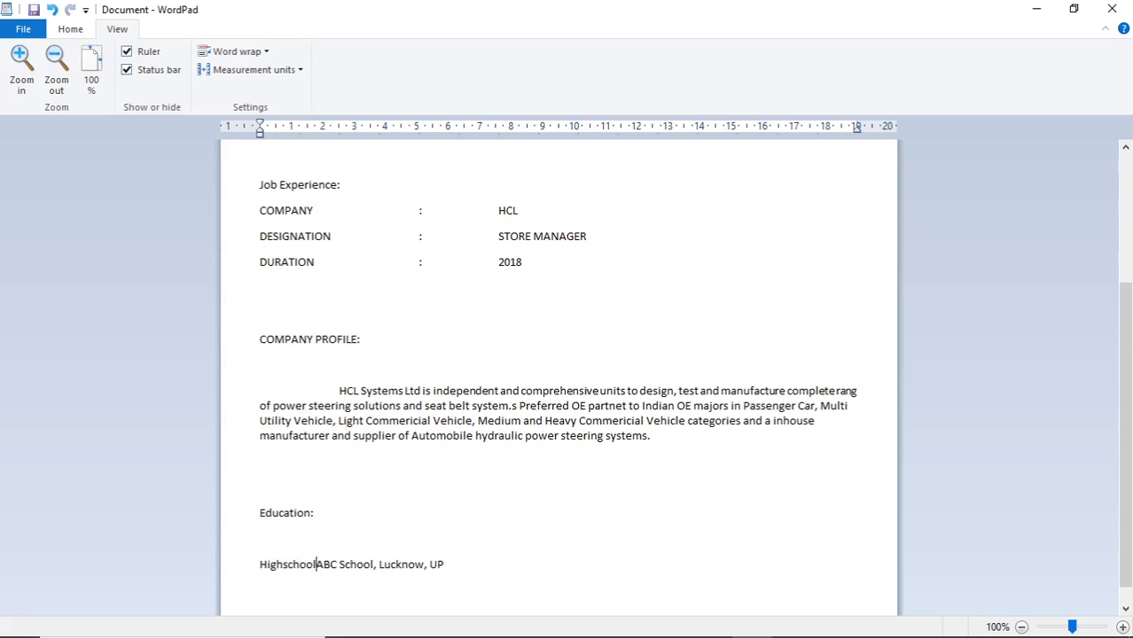
text(/Int)
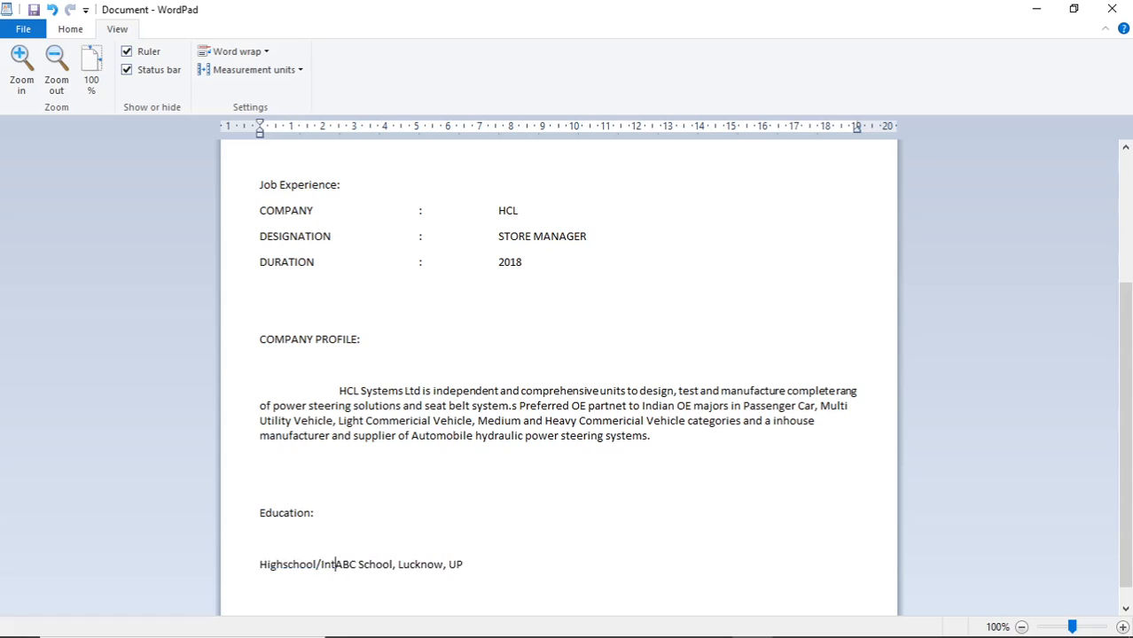
key(BackSpace)
key(BackSpace)
key(BackSpace)
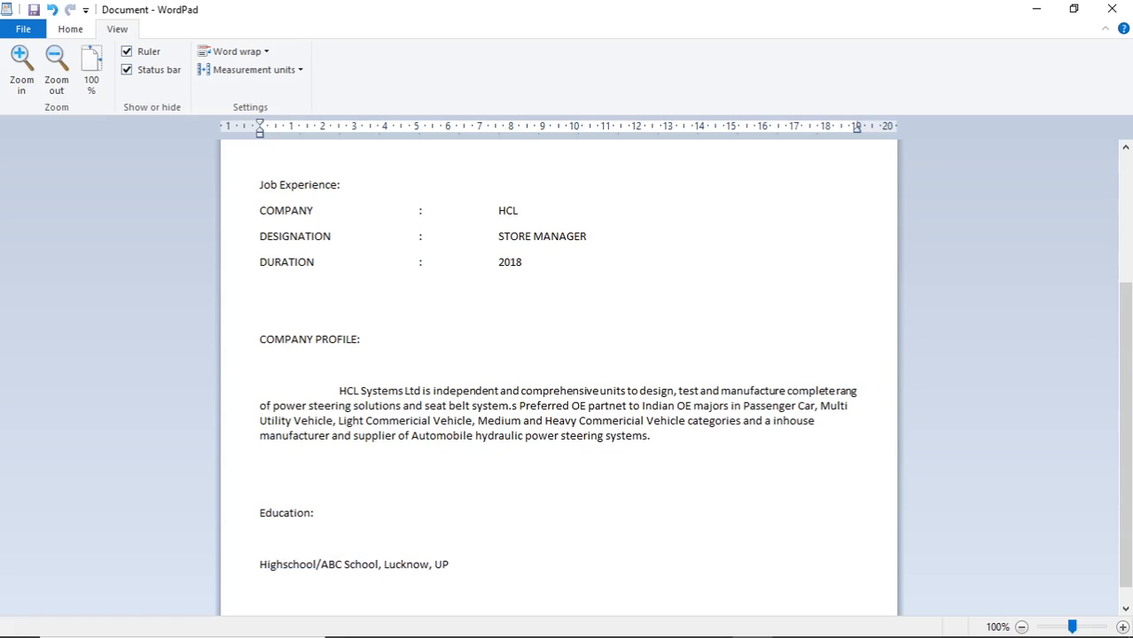
key(BackSpace)
key(End)
key(Return)
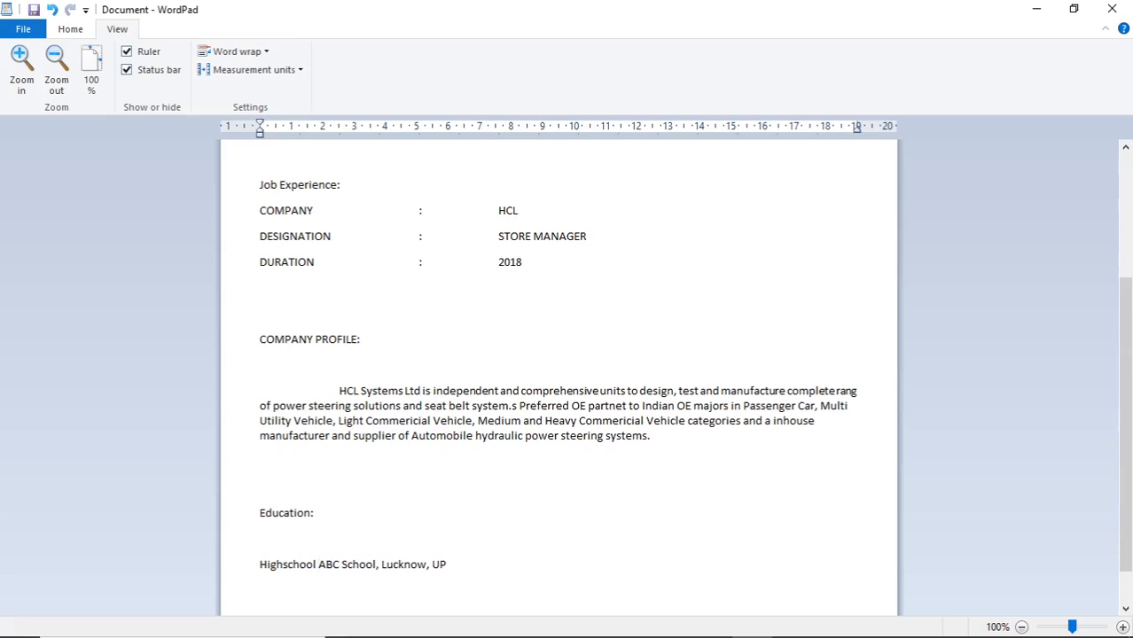
text(Internediate ABC Sch)
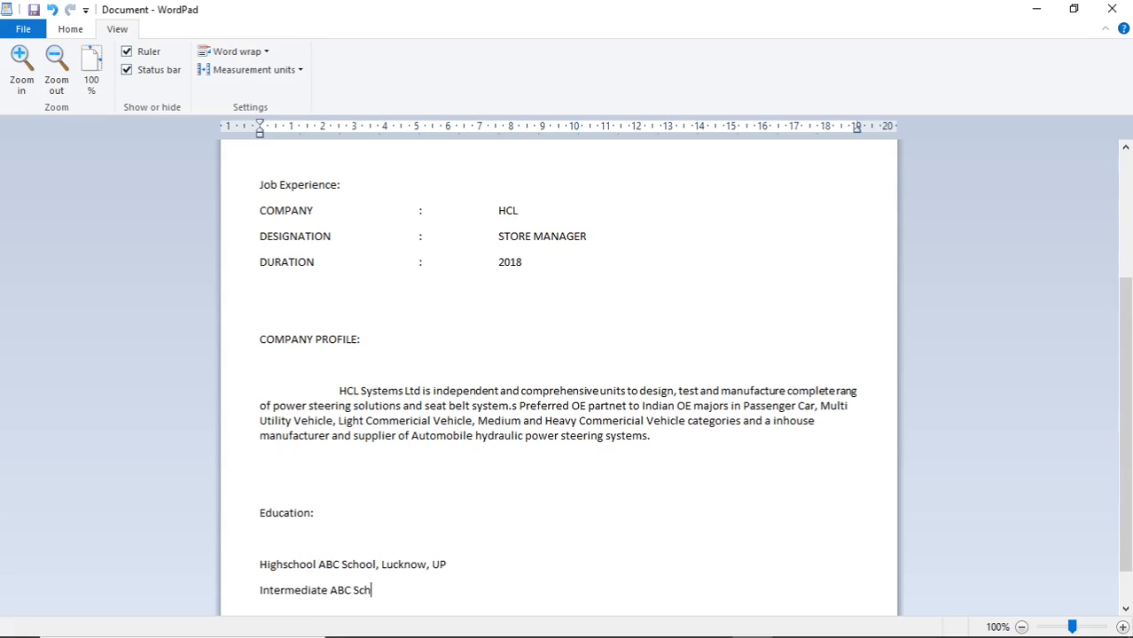
text(ool, Lucknow UP)
key(Return)
text(Degreee)
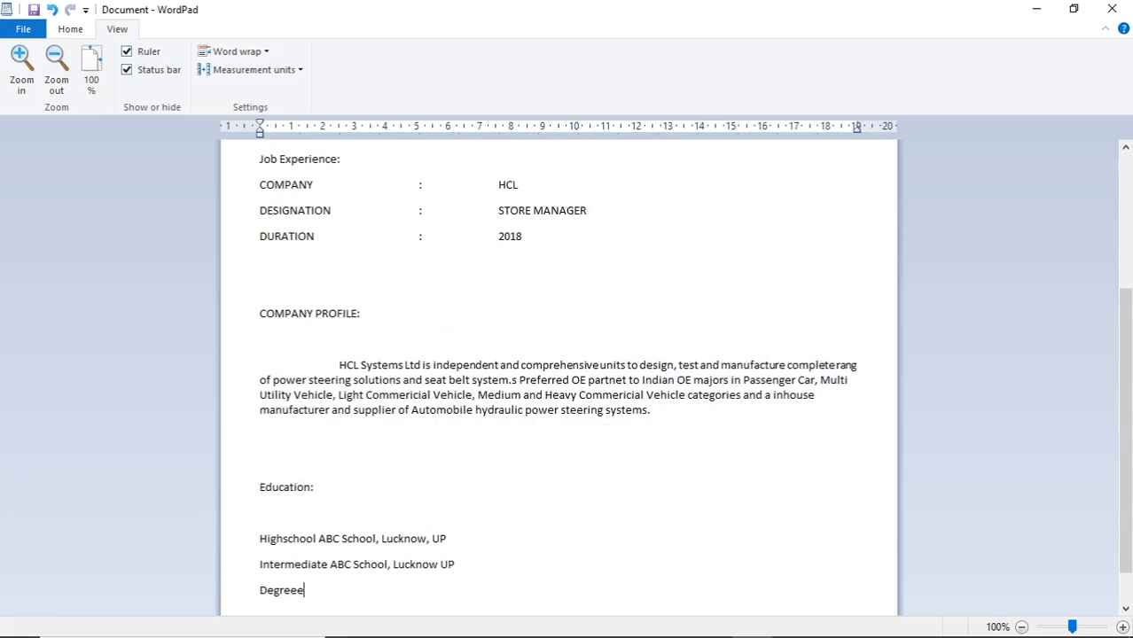
key(Return)
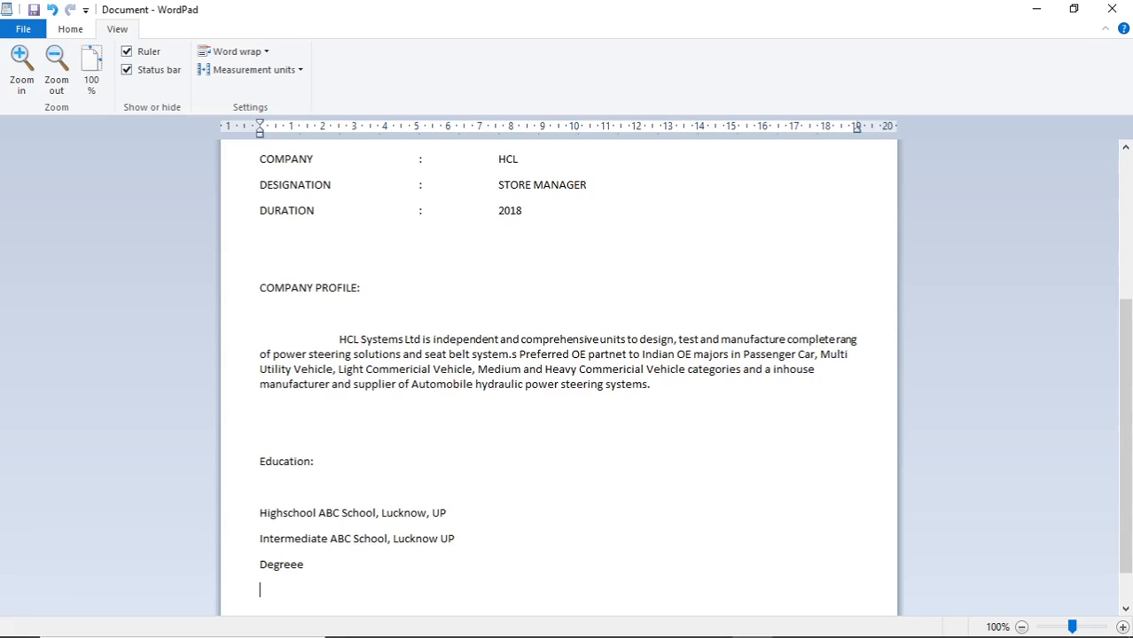
key(Return)
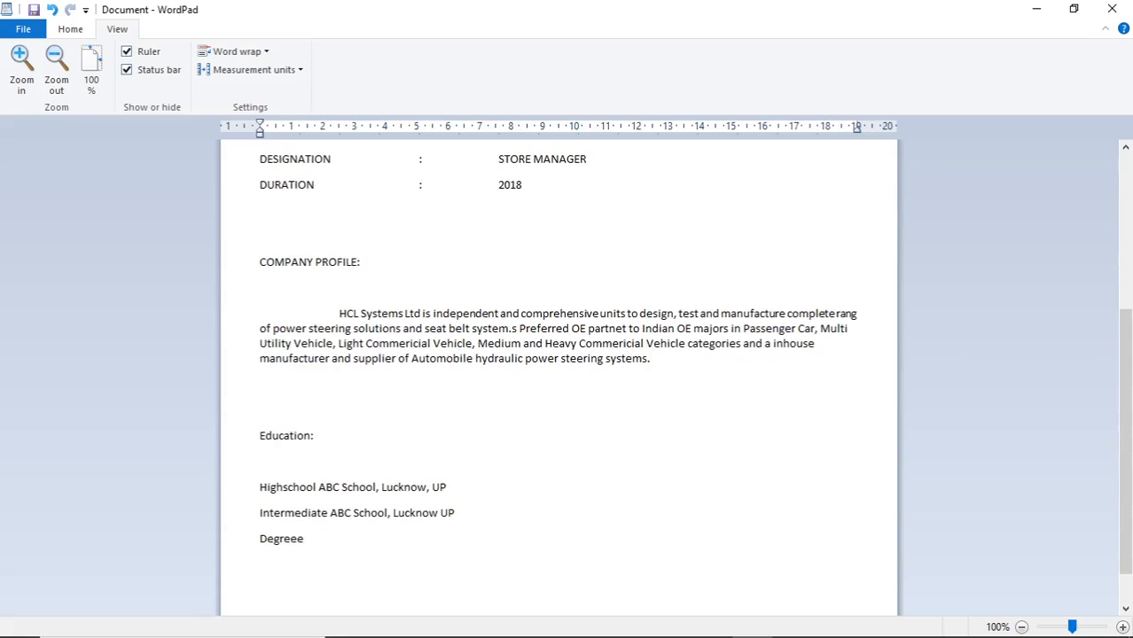
Add a Hobbies: heading listing Crickert, Singing, News Reading
text(Hobbies:)
key(Return)
key(Return)
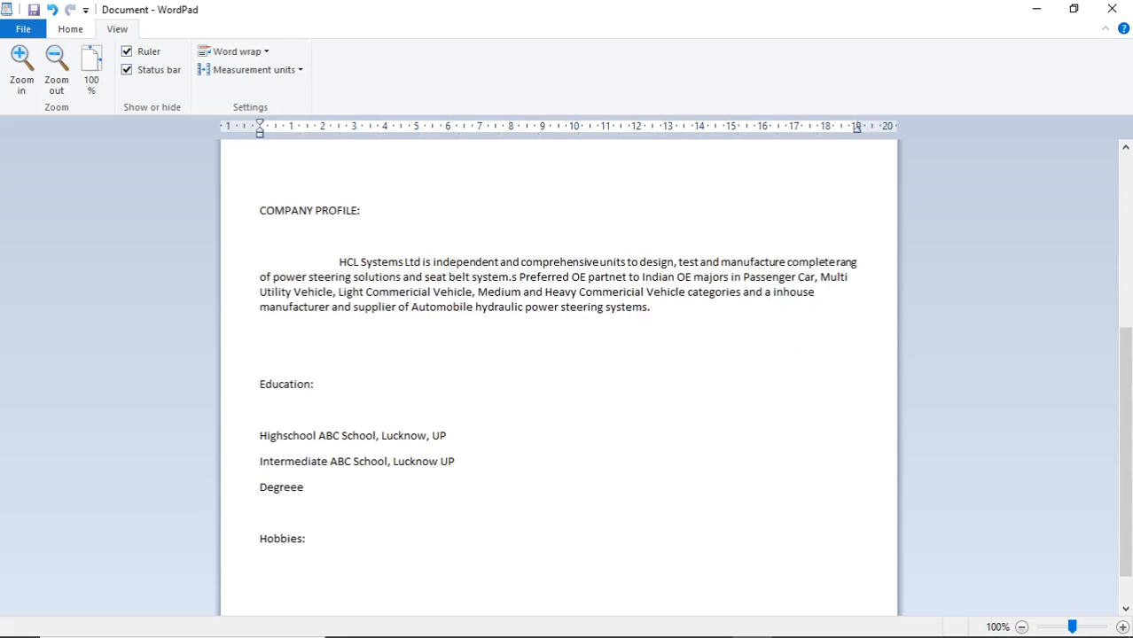
text(Crickert, Singing)
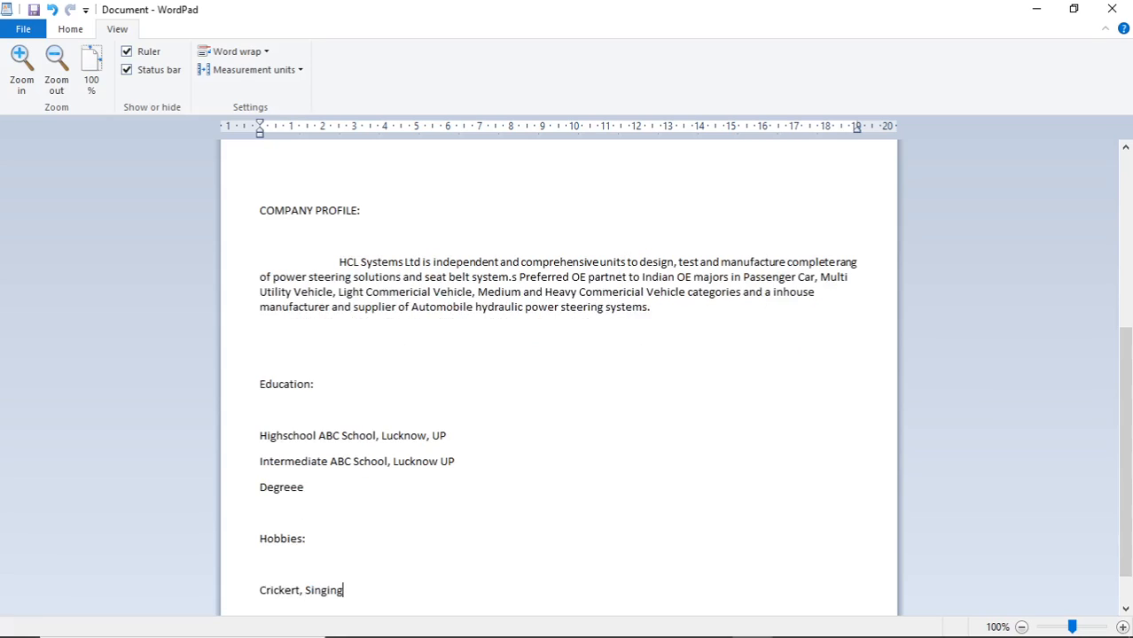
text(, News Reading)
key(Return)
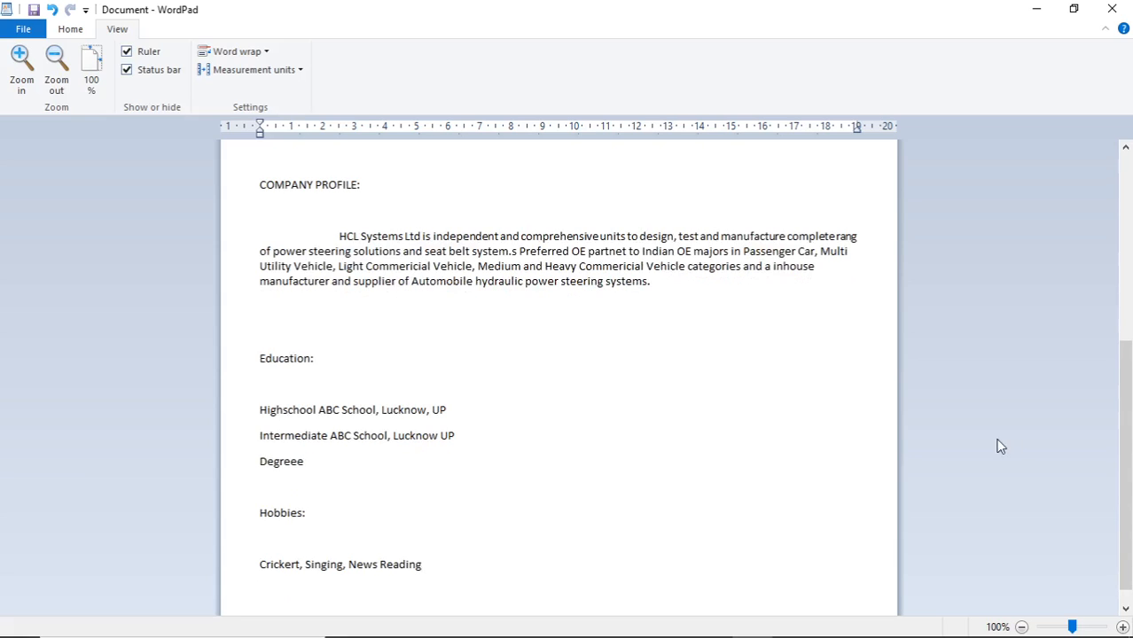
Scroll back to the top and select the full name on the first line
scroll(677, 395, up, 8)
scroll(623, 459, down, 8)
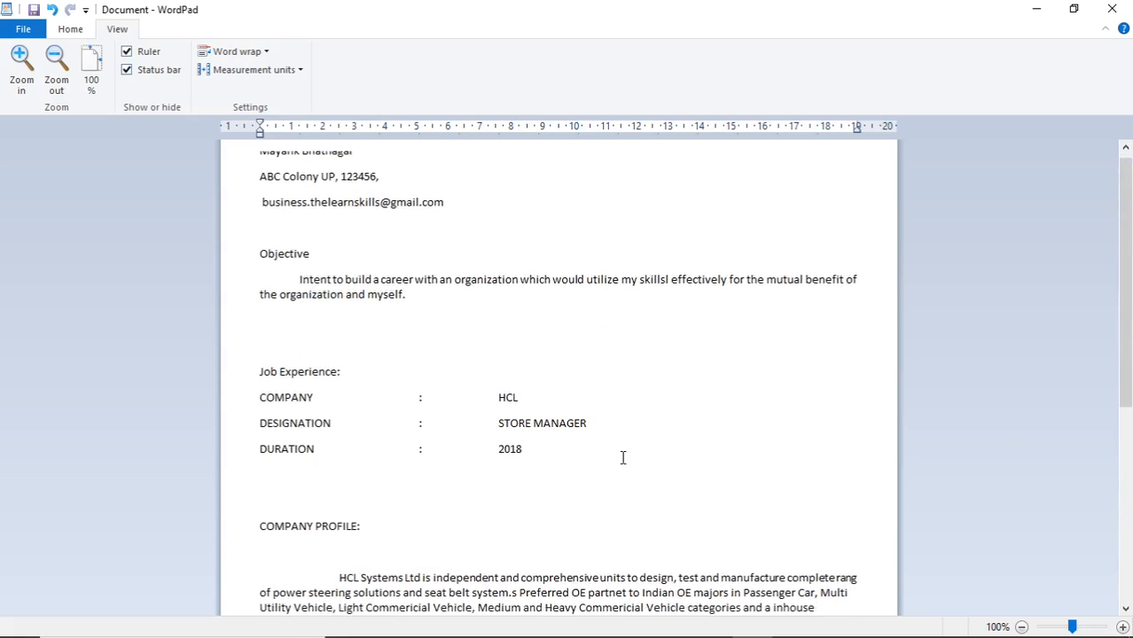
scroll(654, 443, up, 7)
scroll(653, 443, up, 2)
scroll(653, 443, down, 8)
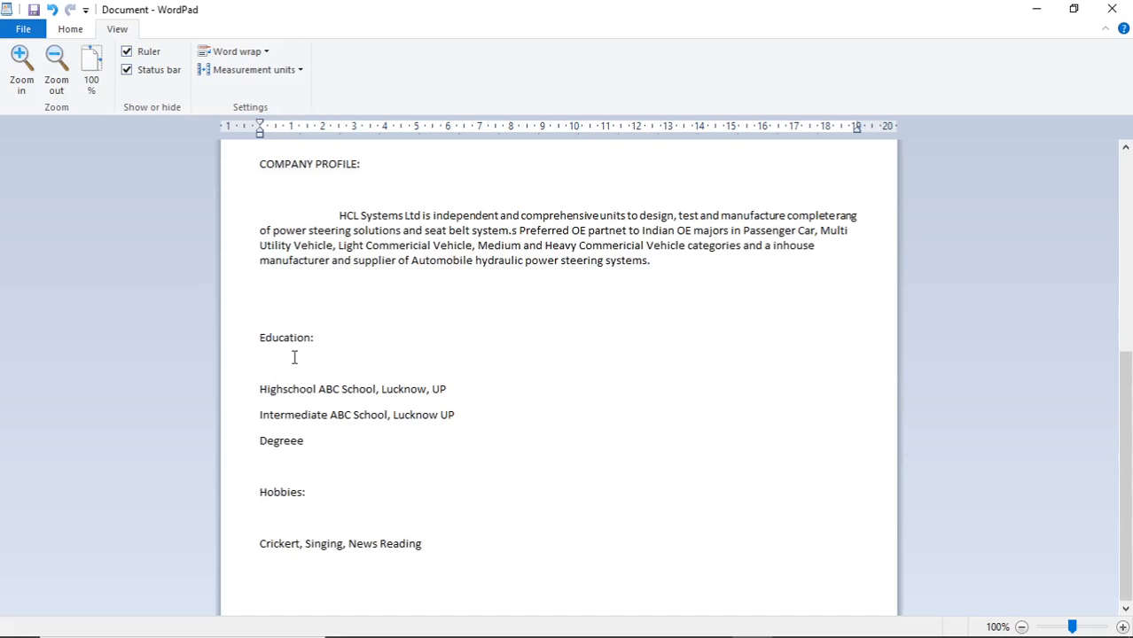
scroll(501, 438, up, 1)
scroll(501, 438, up, 9)
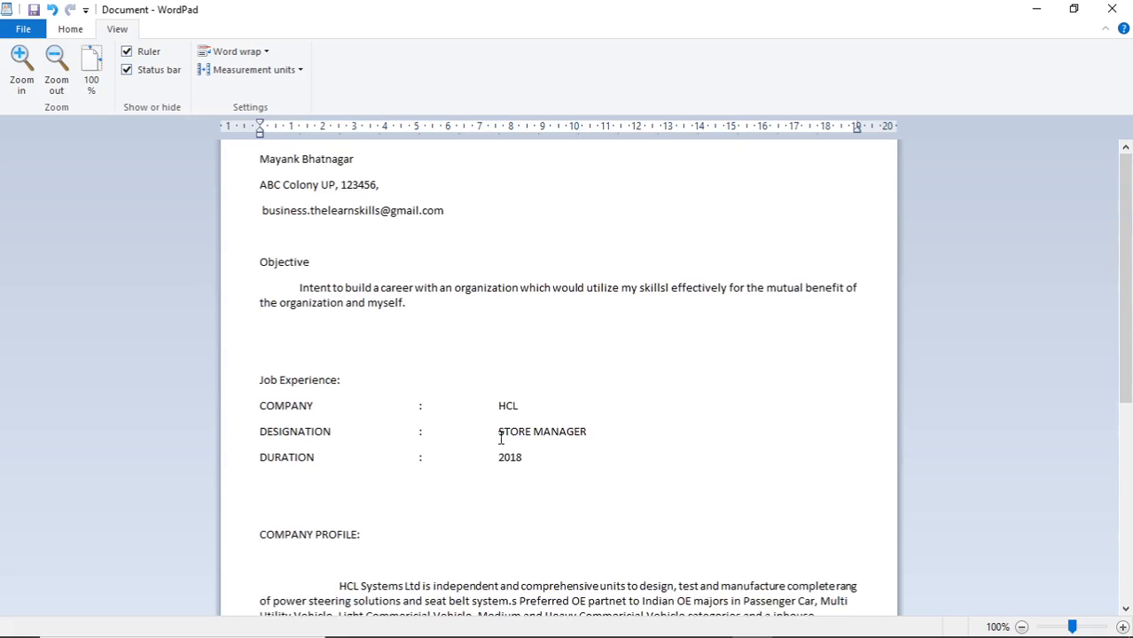
click(252, 165)
click(269, 169)
drag(356, 161, 276, 160)
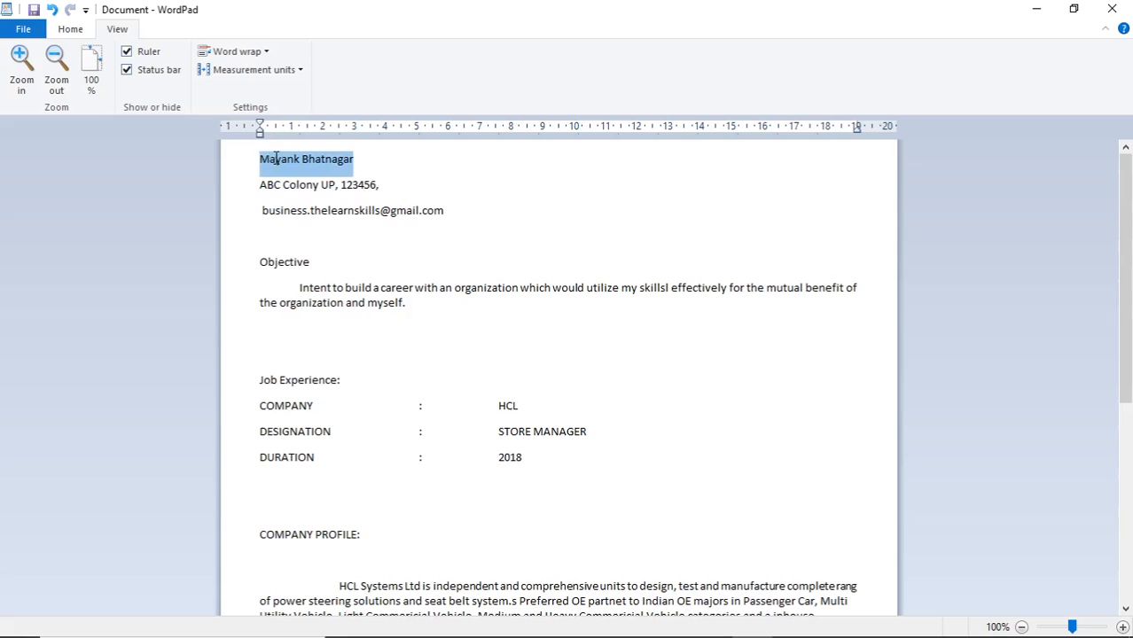
Retype the name in capital letters and make it bold
click(91, 34)
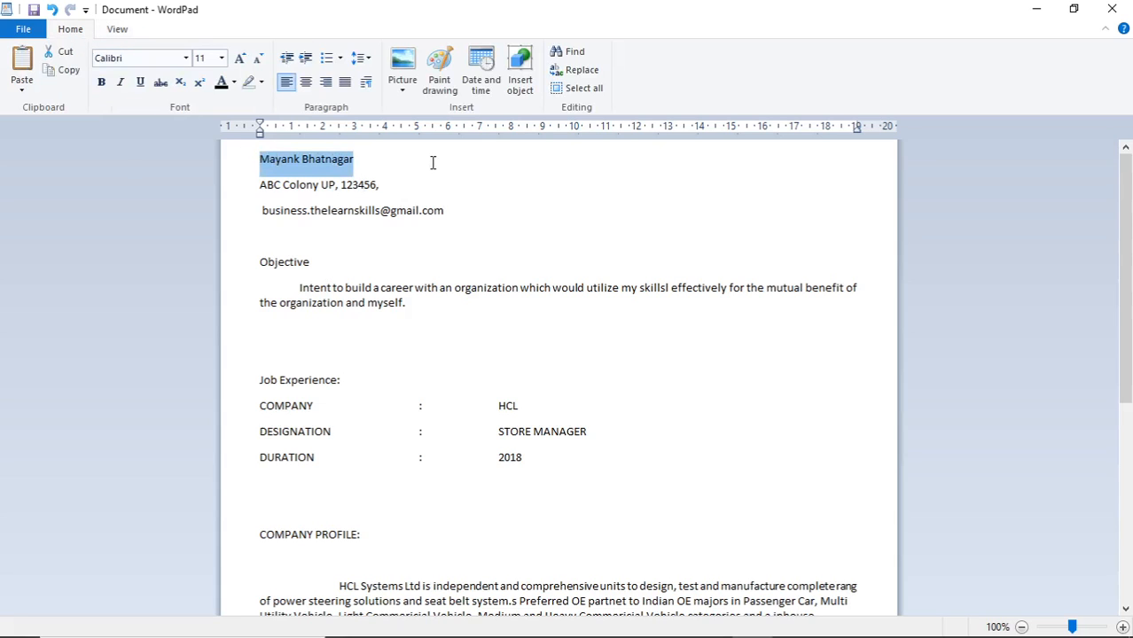
key(Caps_Lock)
text(MAYANK BHATNAGAR)
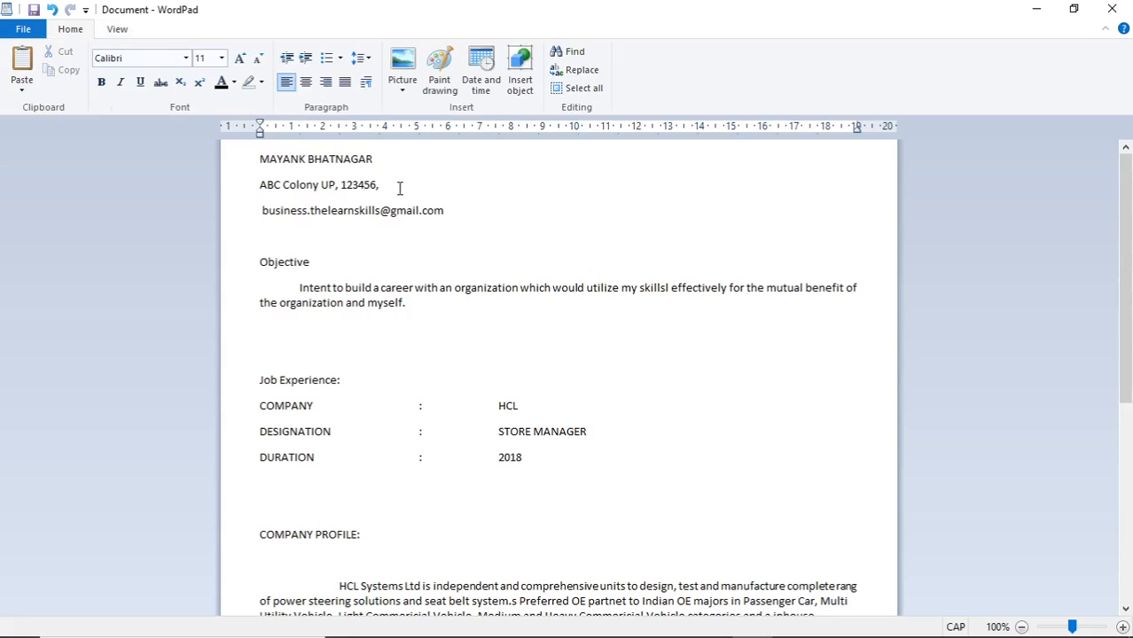
drag(400, 160, 270, 159)
click(101, 82)
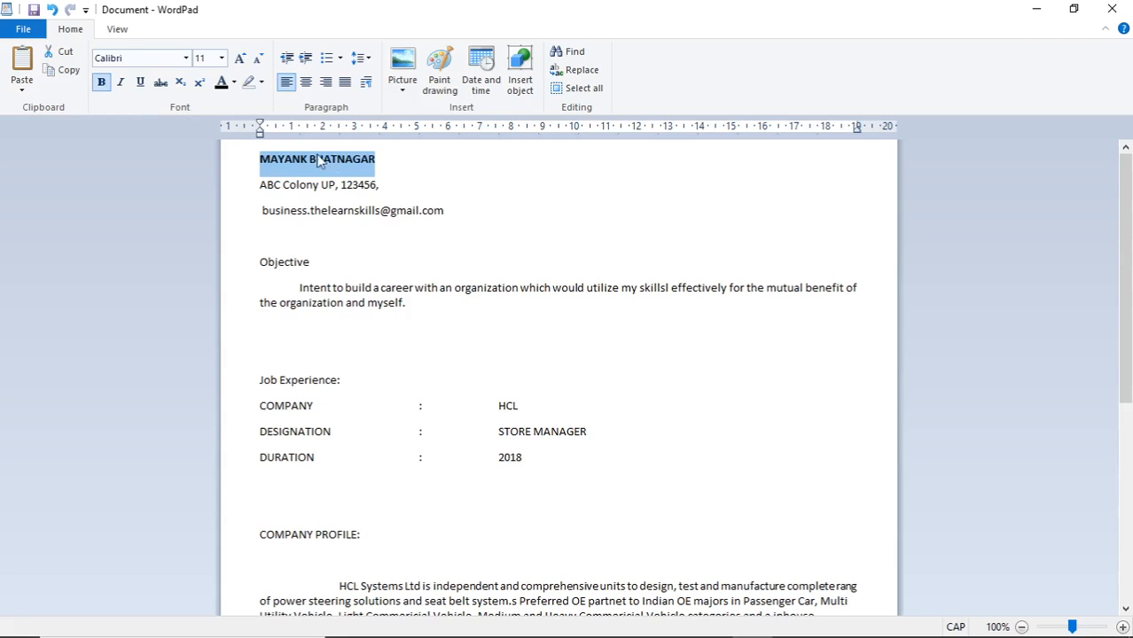
click(336, 160)
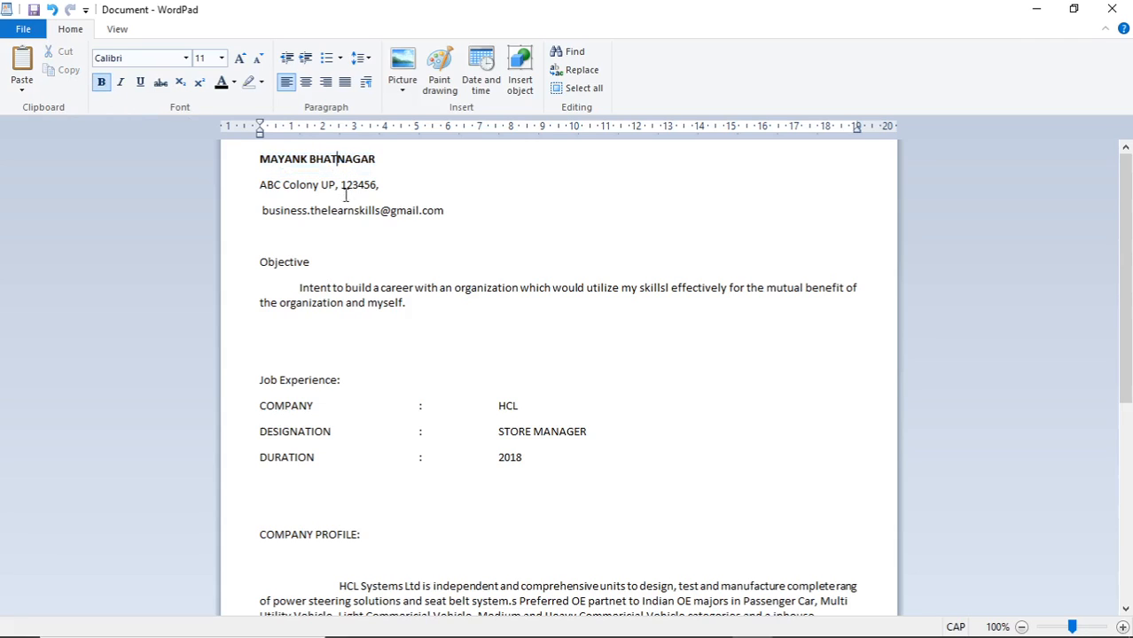
Make the Objective and Job Experience: headings bold
double_click(263, 262)
click(101, 81)
click(323, 325)
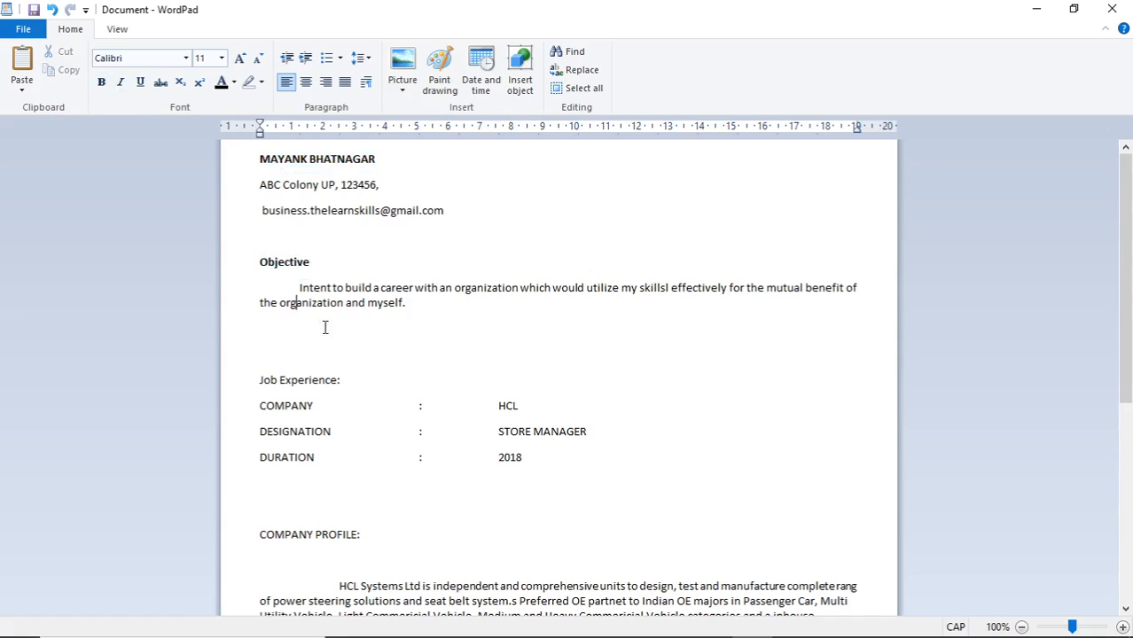
drag(265, 382, 353, 378)
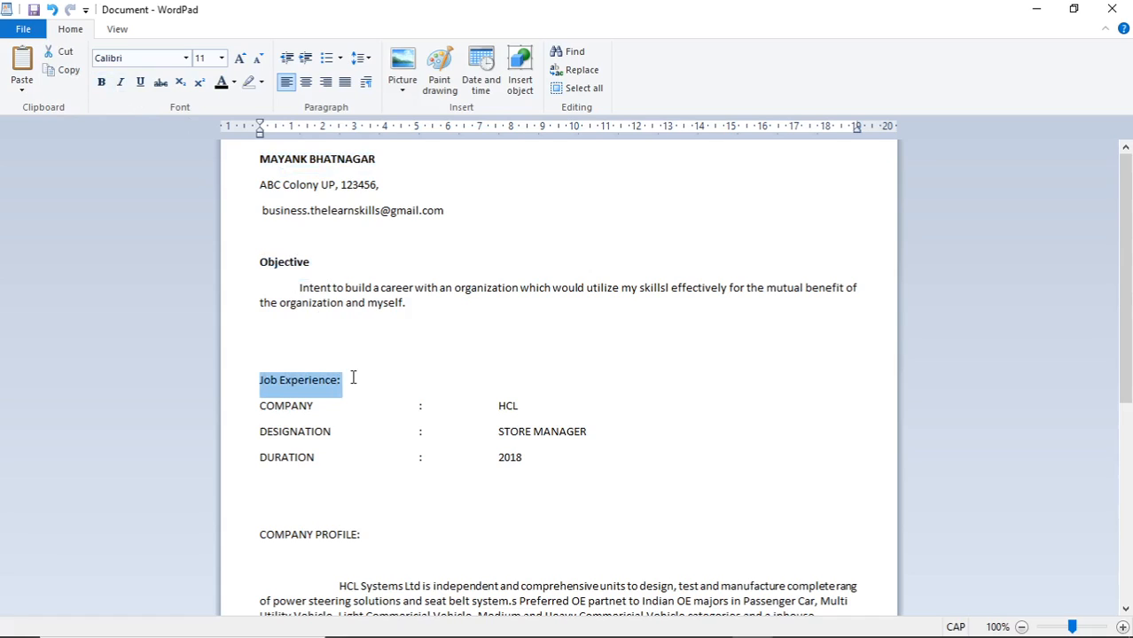
click(101, 82)
click(353, 335)
Make the COMPANY PROFILE:, Education: and Hobbies: headings bold
scroll(455, 395, down, 7)
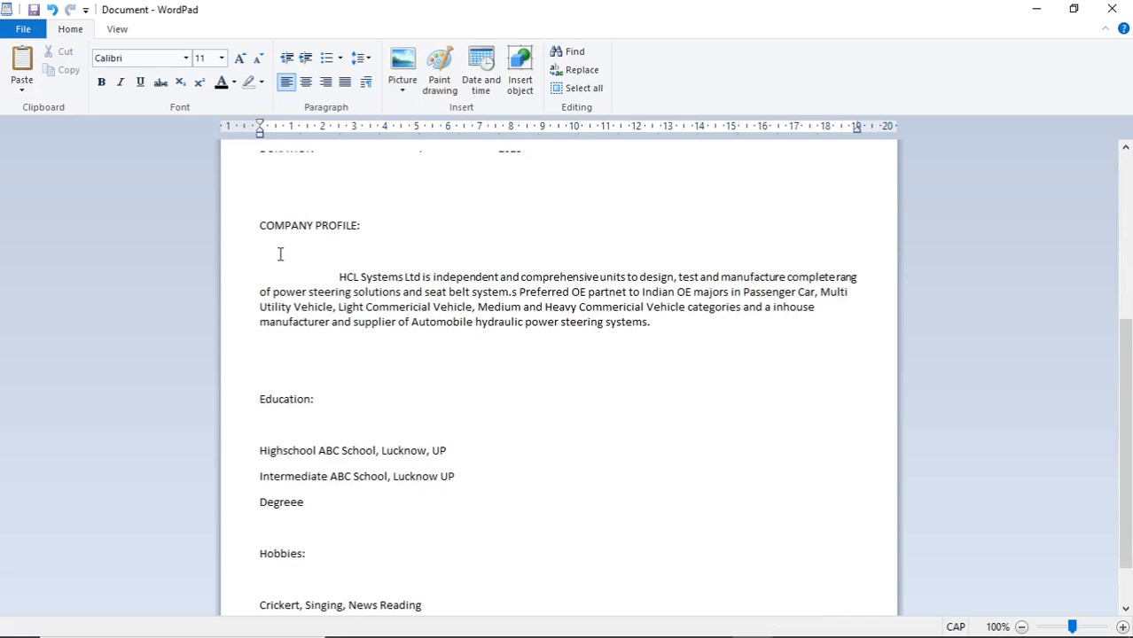
drag(259, 228, 354, 223)
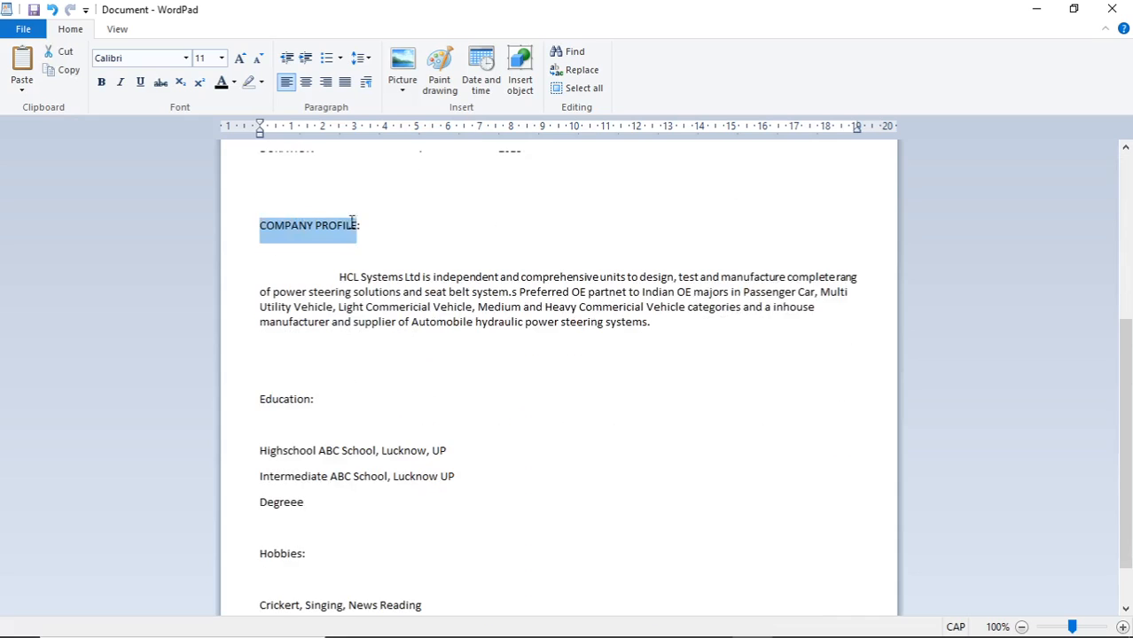
click(101, 82)
click(300, 276)
scroll(448, 417, up, 6)
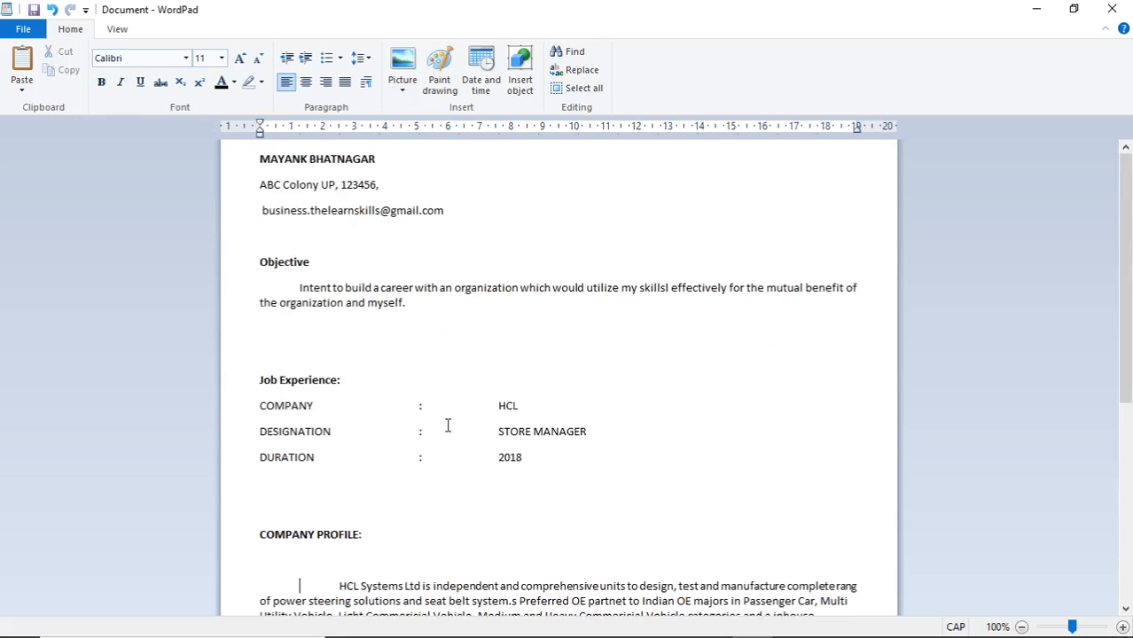
scroll(433, 471, down, 7)
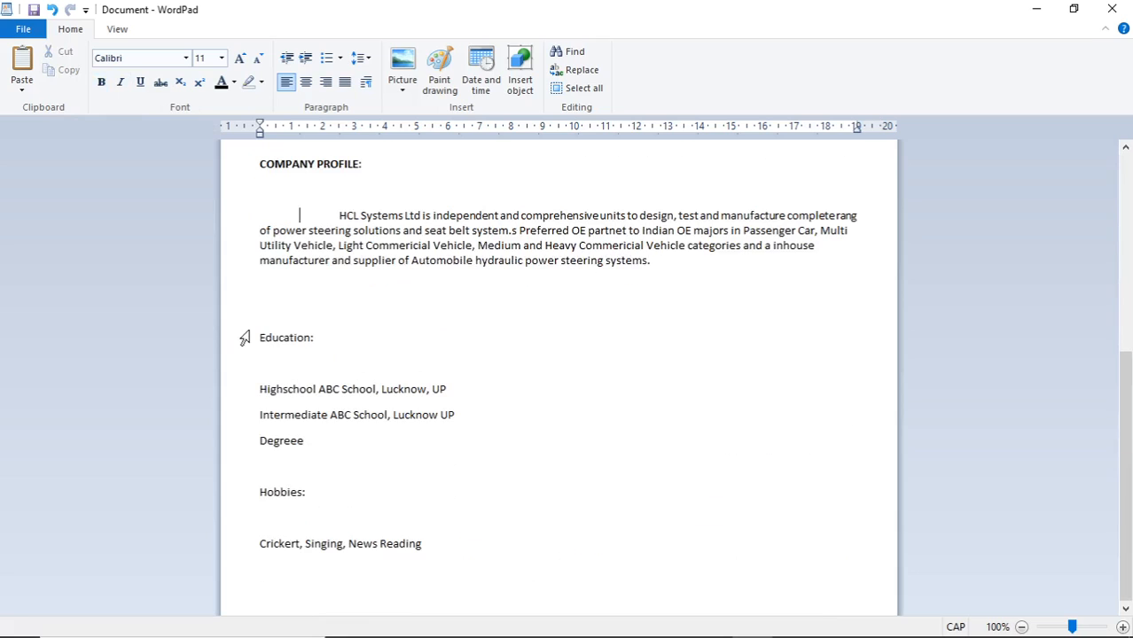
click(239, 335)
click(101, 82)
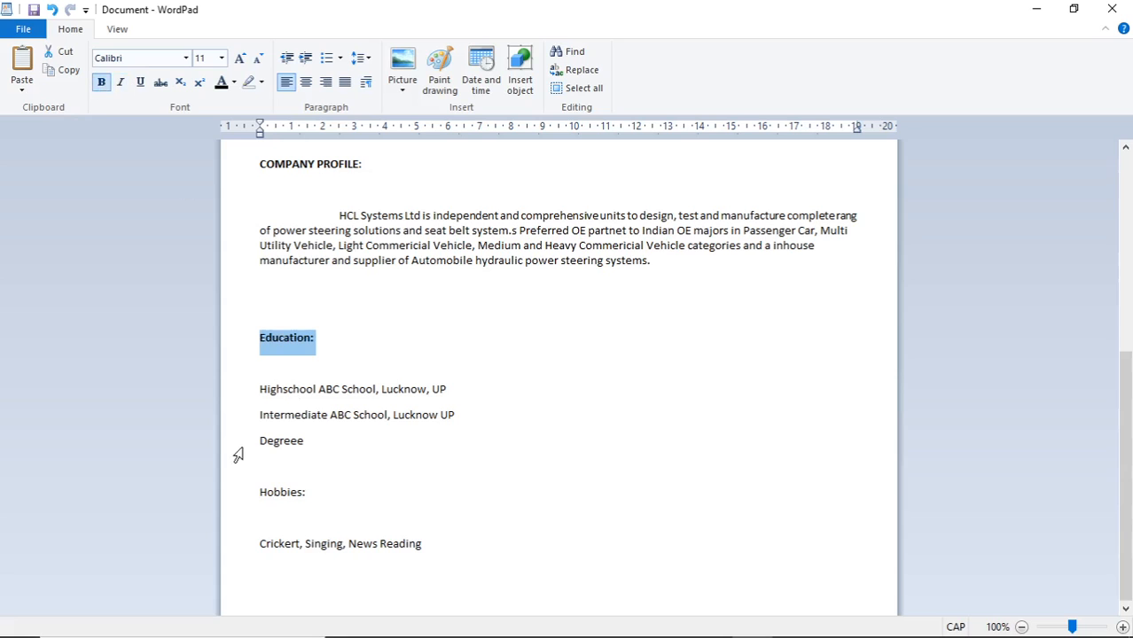
drag(325, 499, 215, 481)
click(101, 81)
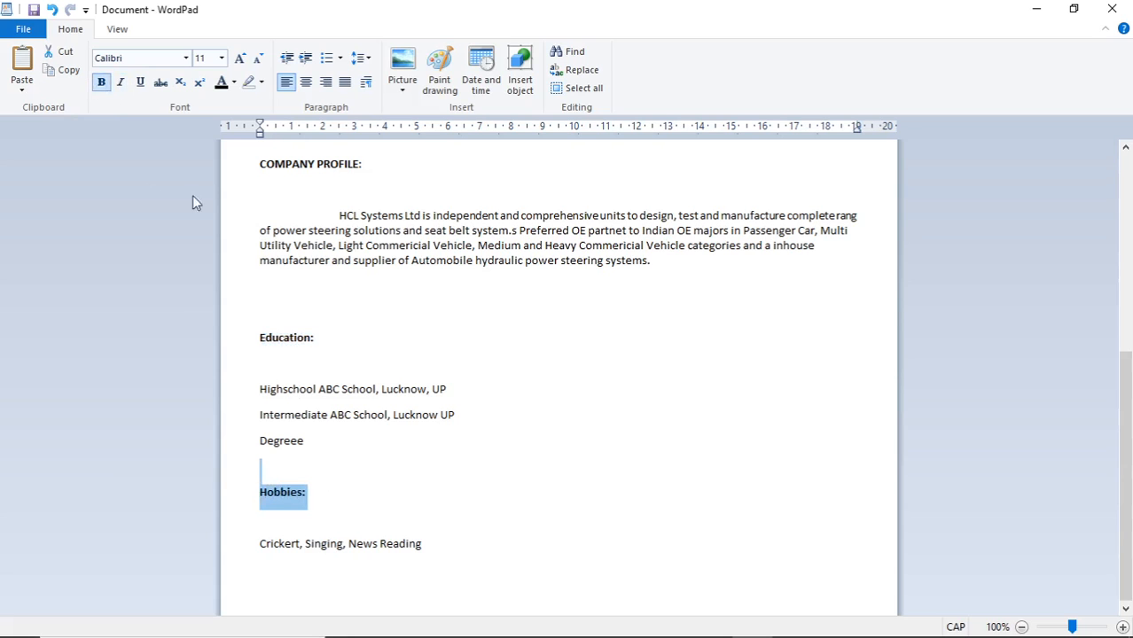
Insert the 'images' photo file after the Degreee line
click(447, 454)
scroll(565, 531, up, 1)
scroll(565, 530, up, 4)
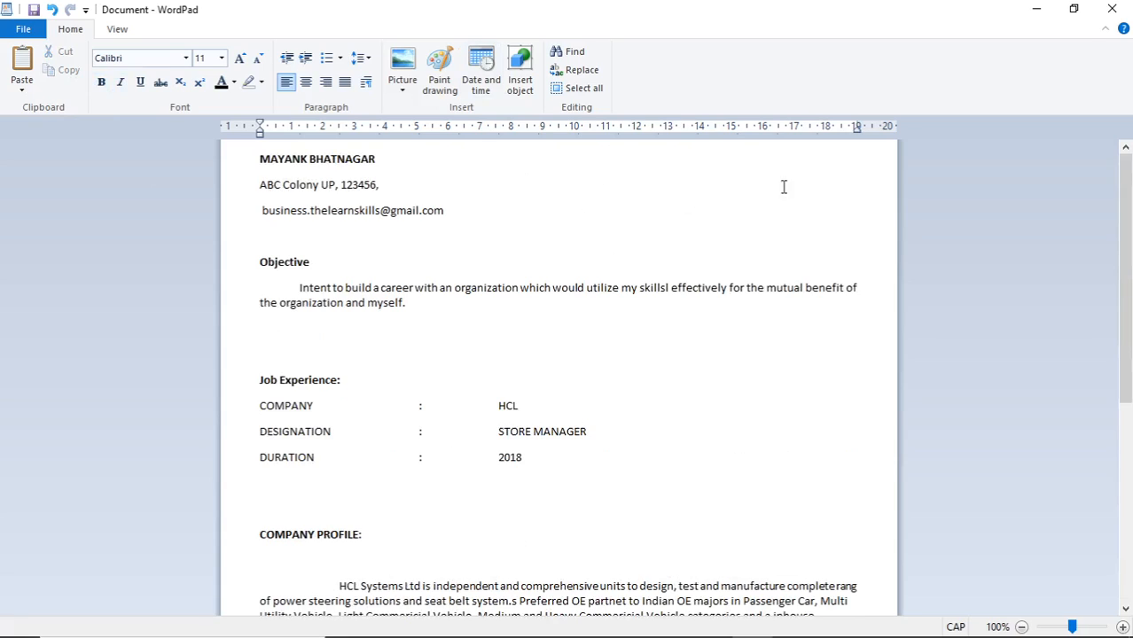
click(402, 85)
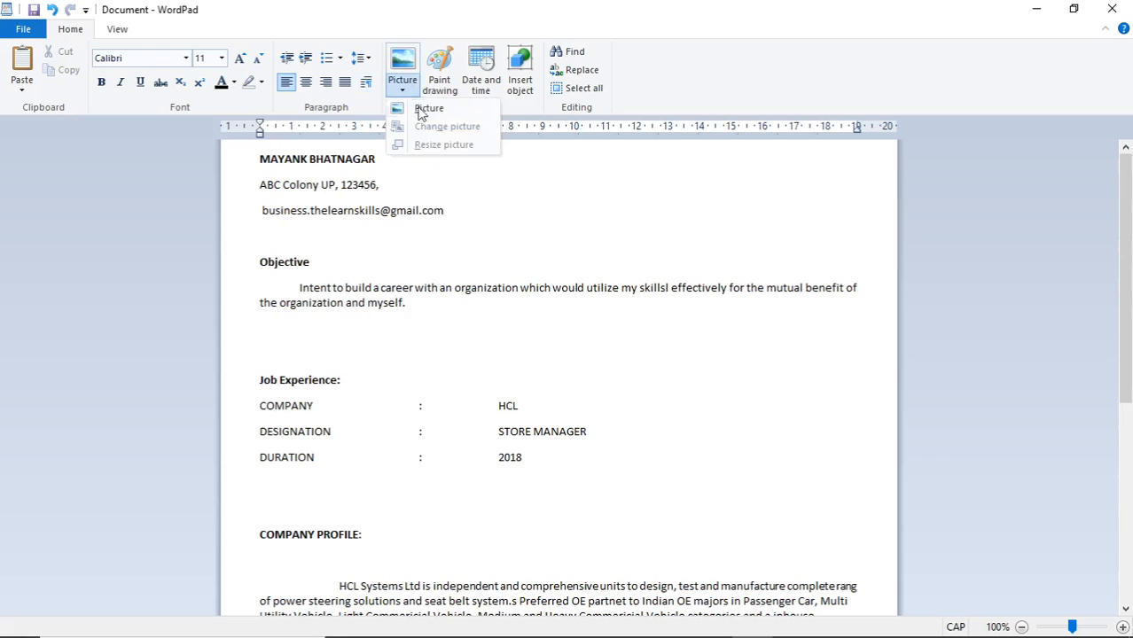
click(422, 112)
click(523, 261)
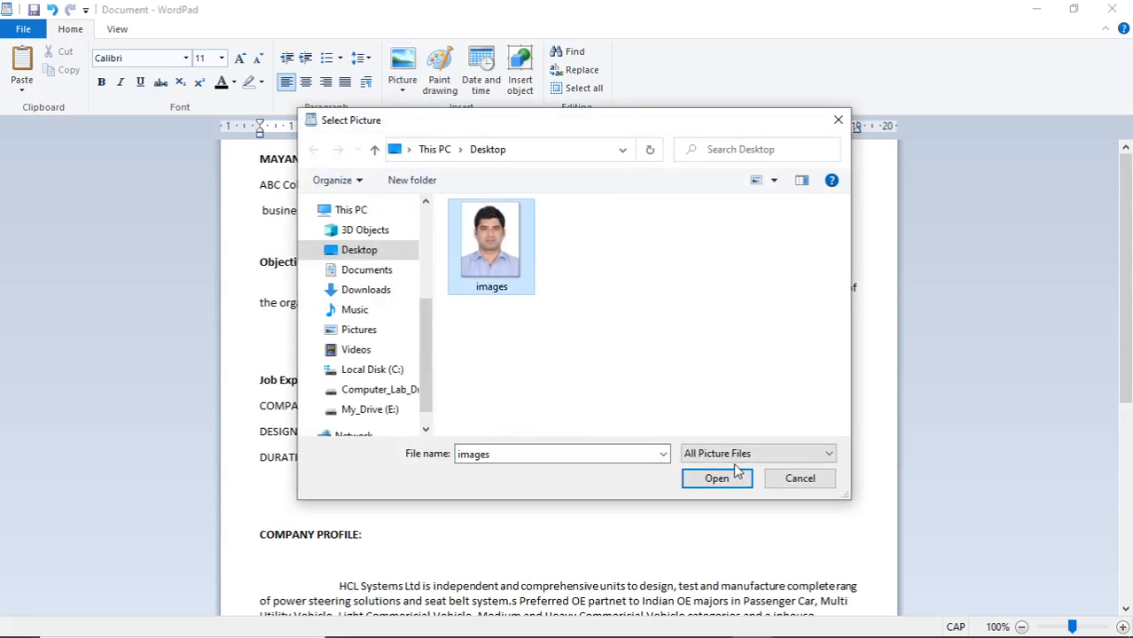
click(733, 488)
Move the photo up beside the contact details
click(333, 424)
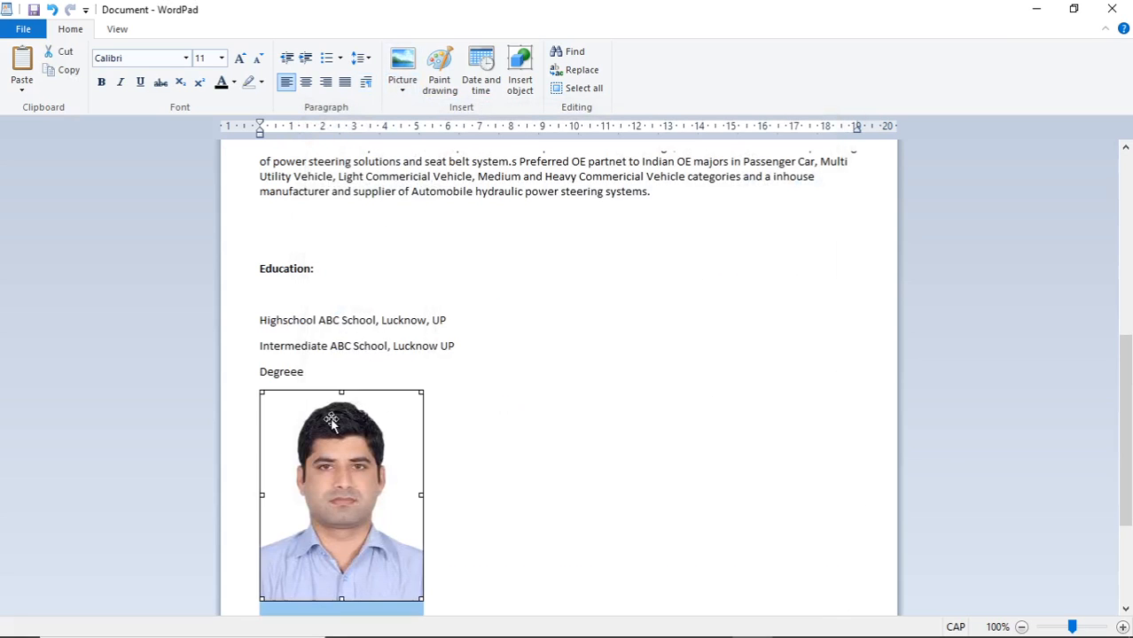
drag(333, 424, 553, 249)
drag(302, 327, 496, 205)
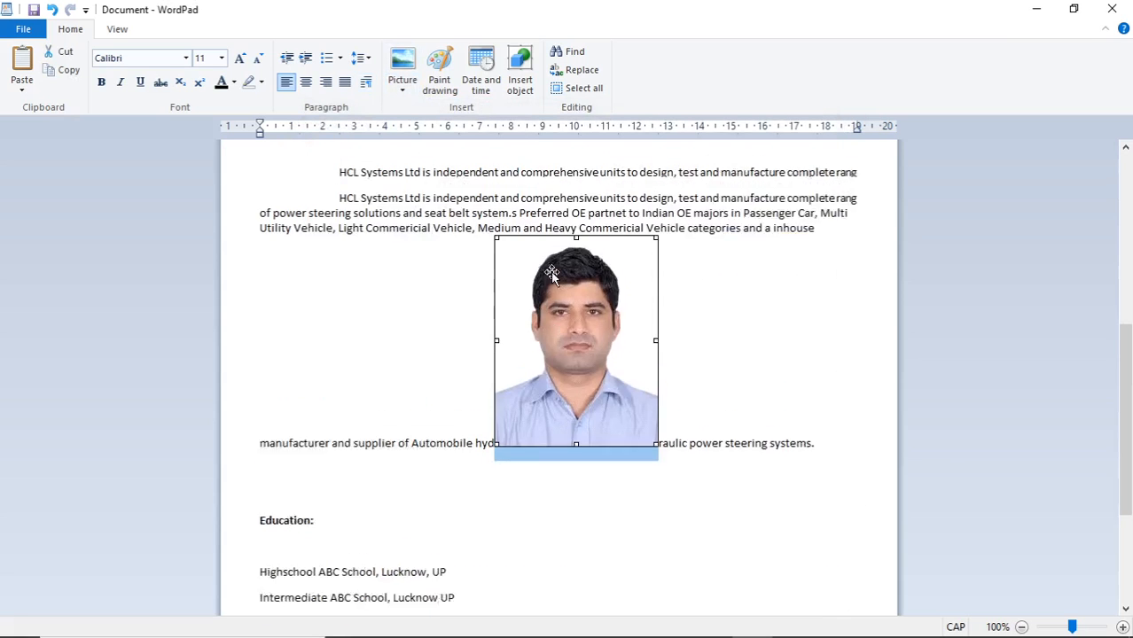
scroll(553, 276, up, 5)
scroll(577, 426, down, 4)
drag(574, 441, 562, 246)
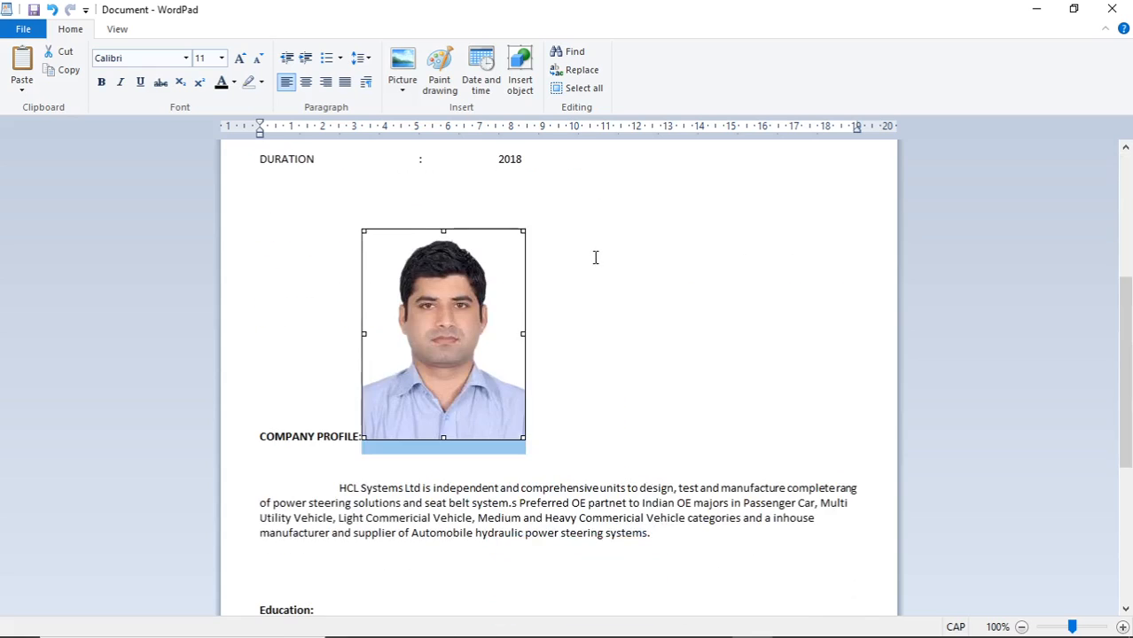
scroll(596, 257, up, 3)
drag(443, 416, 567, 246)
scroll(460, 453, up, 3)
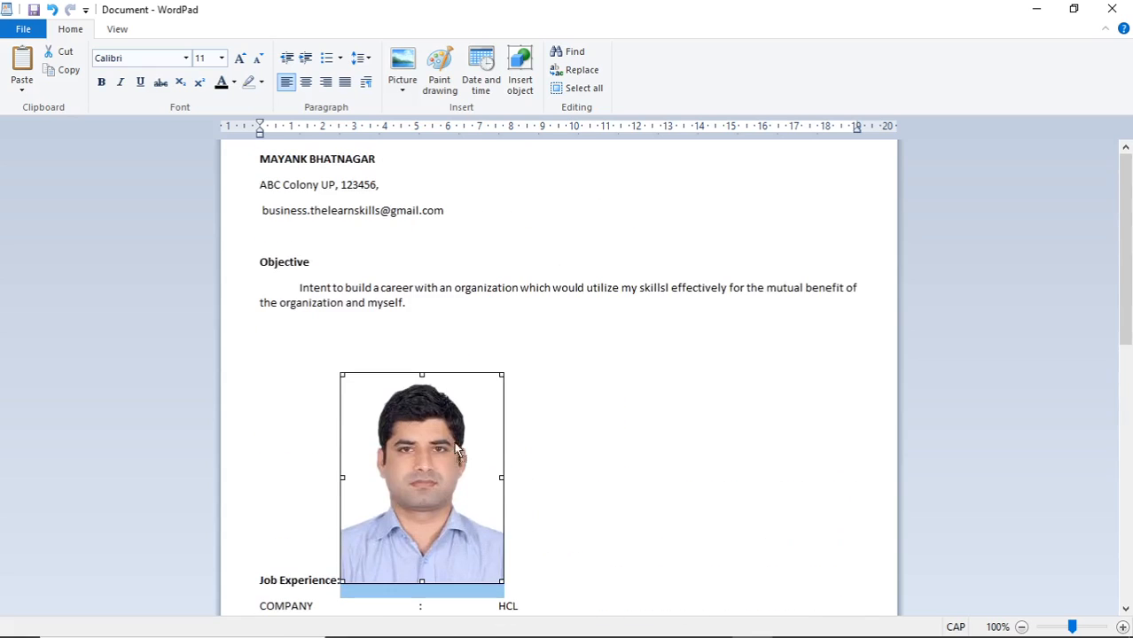
drag(459, 452, 558, 238)
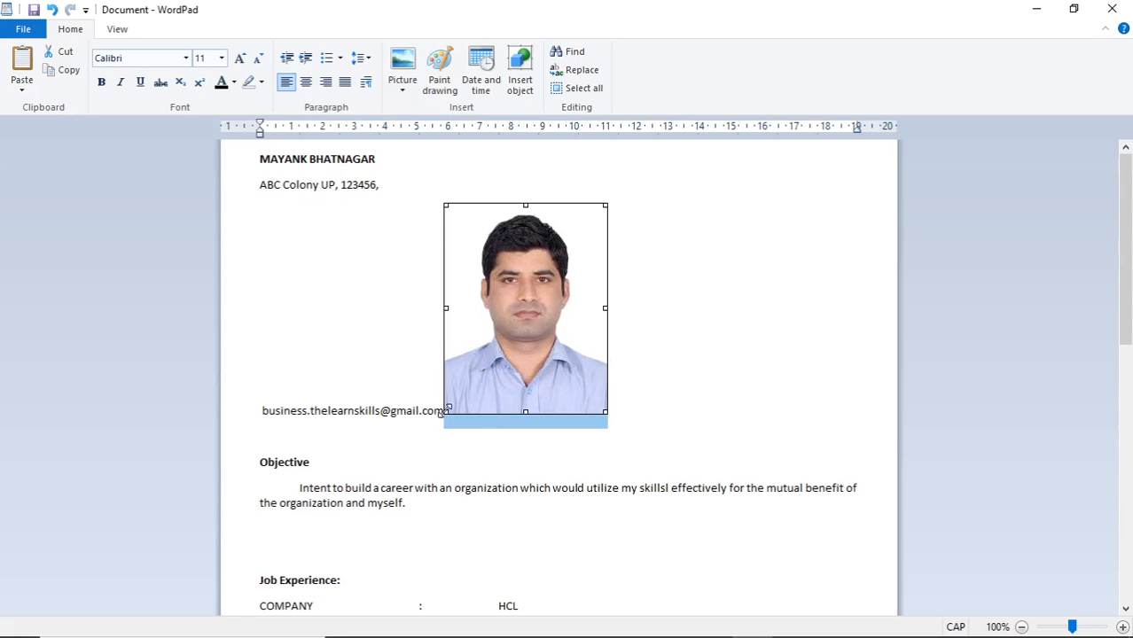
Shrink the photo and settle it on the empty line above Objective
drag(447, 410, 493, 335)
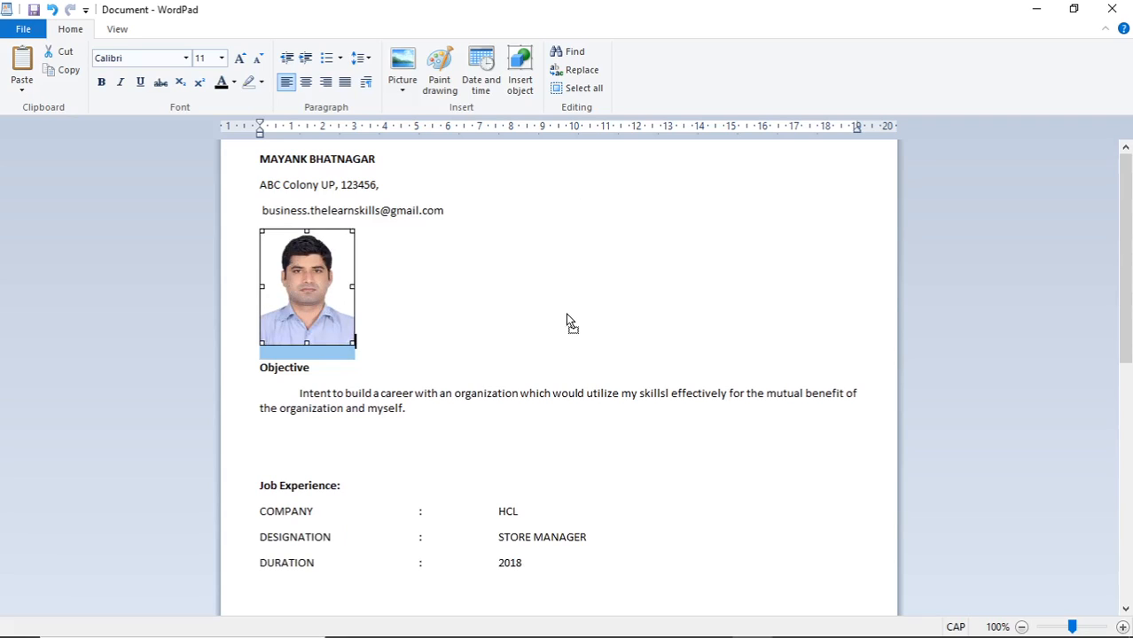
drag(346, 303, 362, 406)
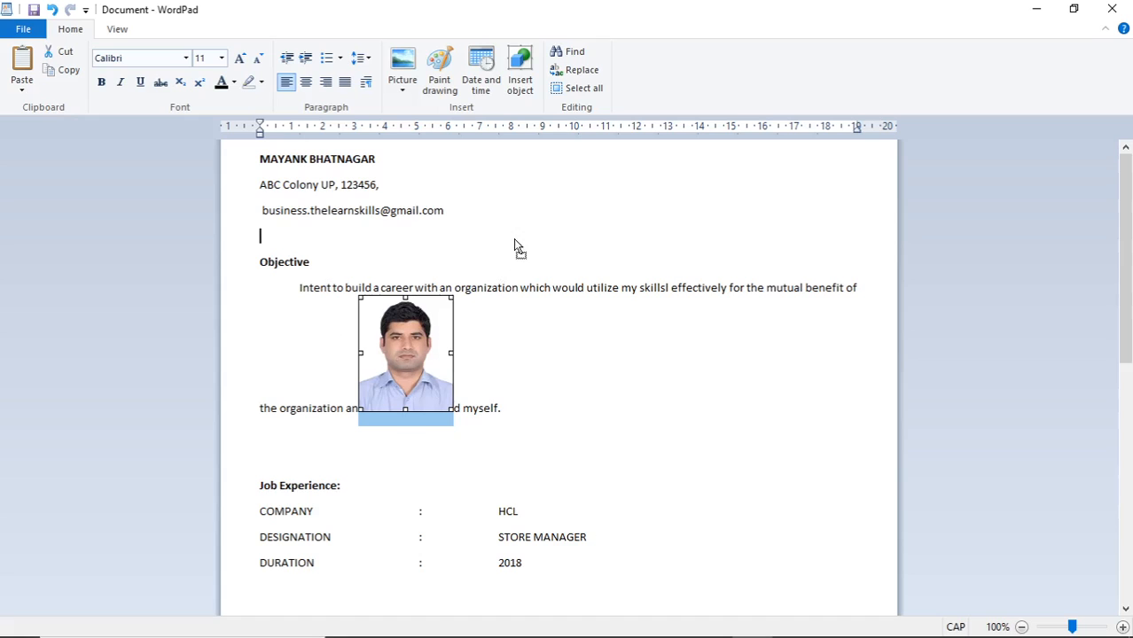
drag(517, 246, 532, 255)
click(537, 312)
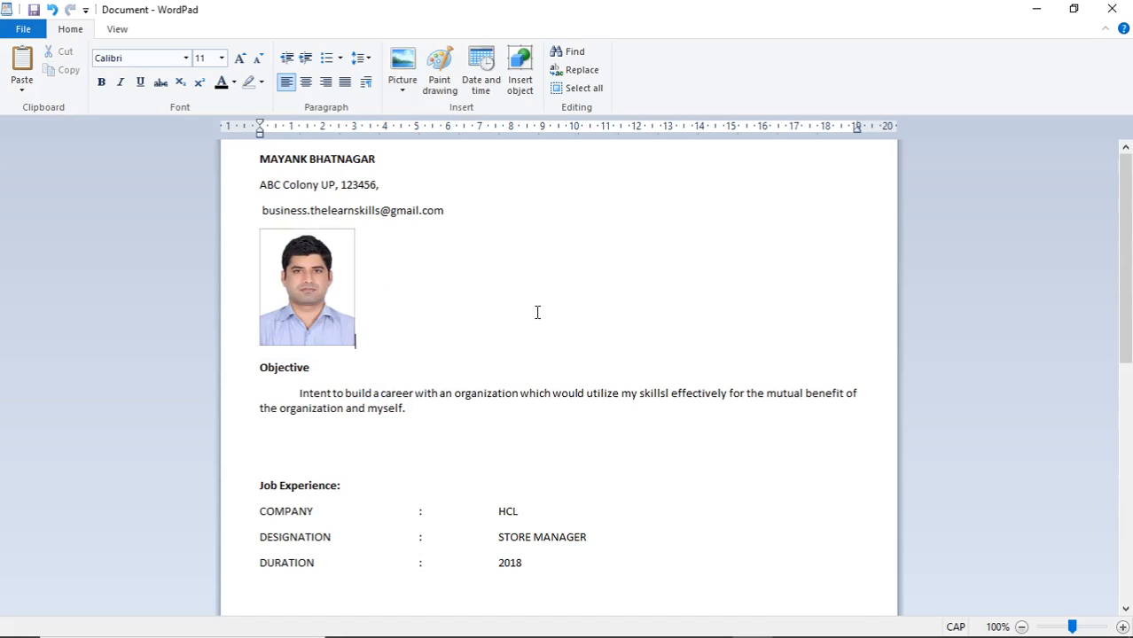
Review the résumé from the bold name down to Hobbies, then minimize WordPad to reveal the thank-you slide
scroll(558, 344, down, 1)
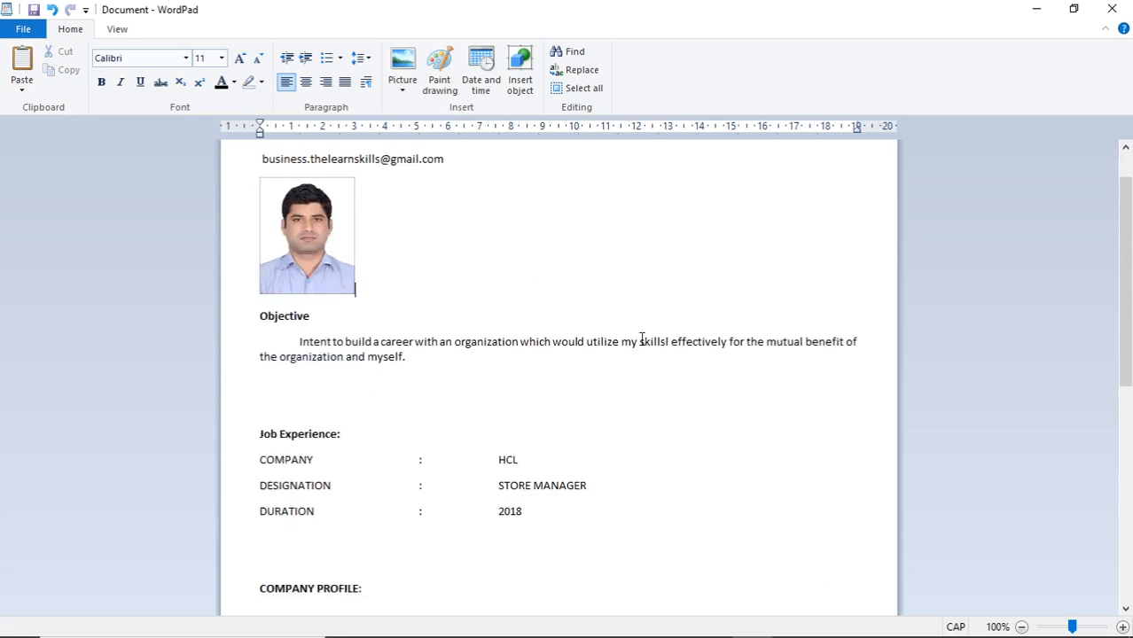
scroll(646, 336, up, 1)
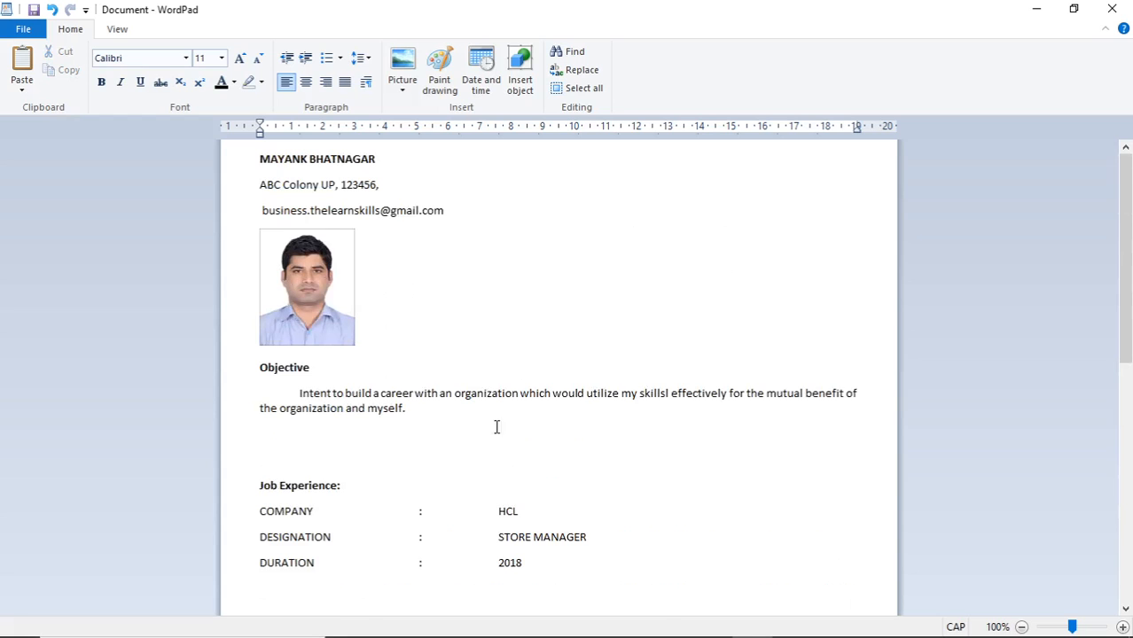
scroll(578, 456, down, 5)
scroll(581, 483, down, 2)
scroll(589, 469, up, 7)
scroll(671, 440, down, 7)
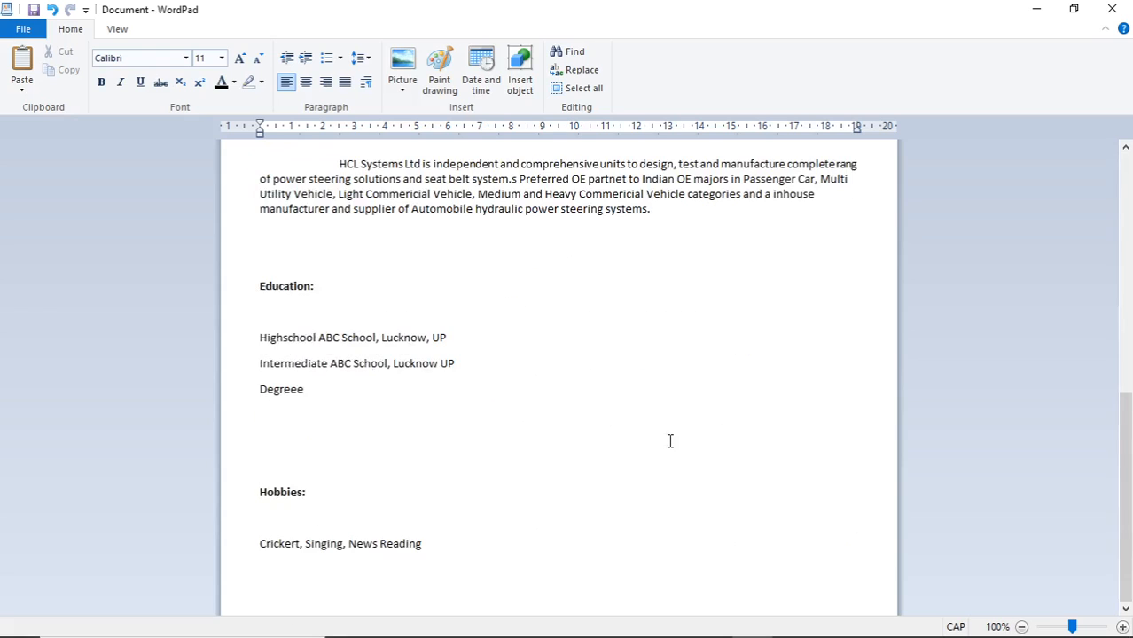
scroll(629, 469, up, 7)
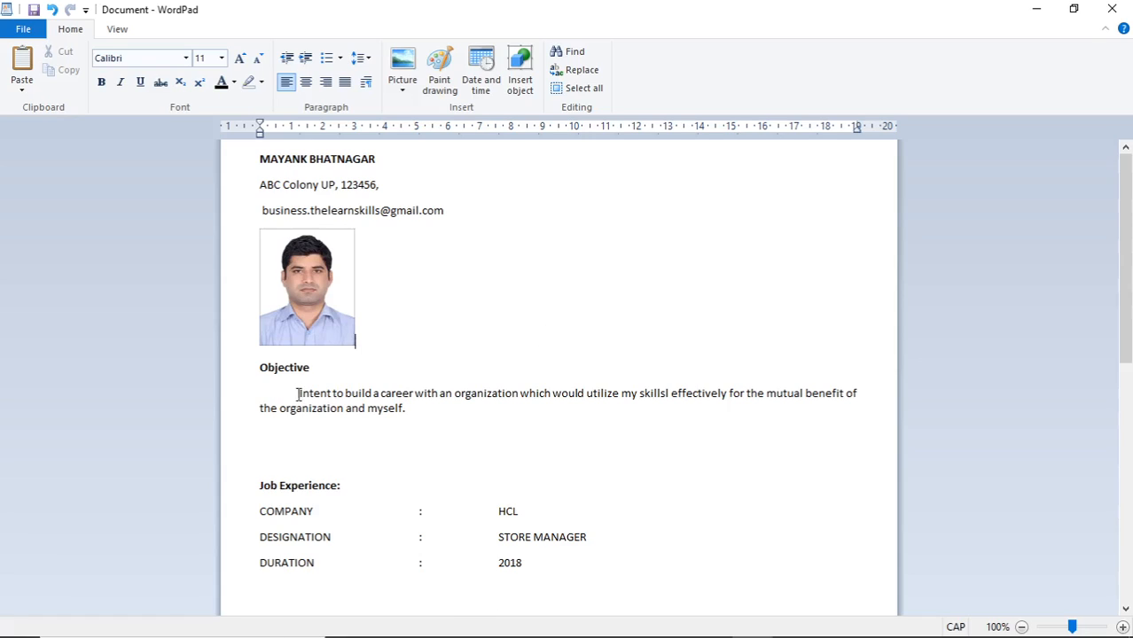
scroll(508, 468, down, 8)
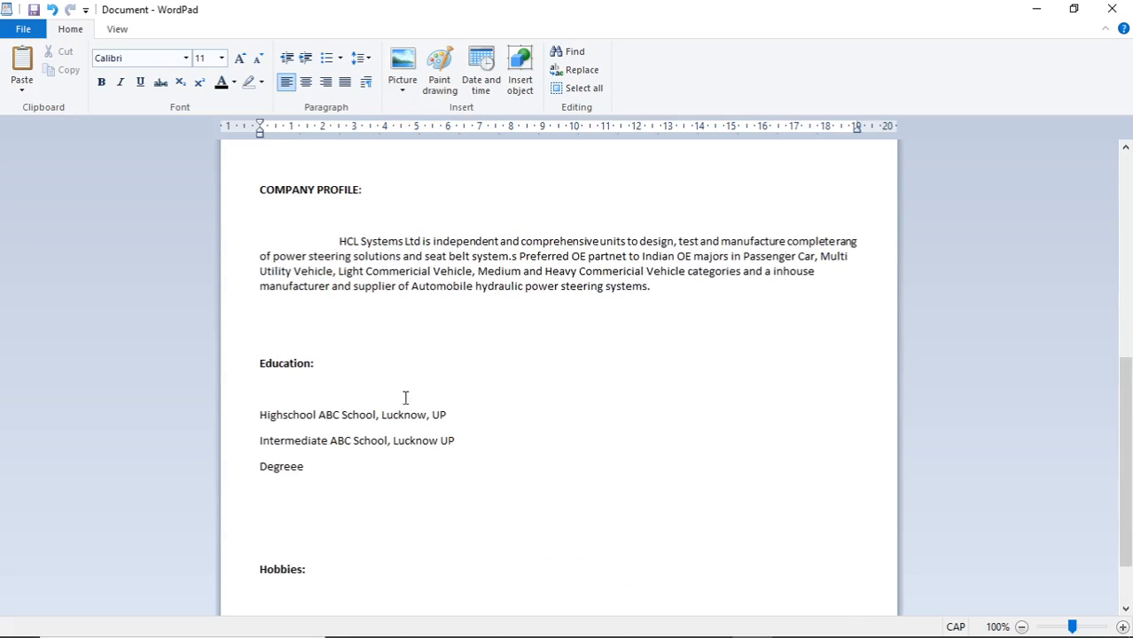
scroll(408, 404, down, 2)
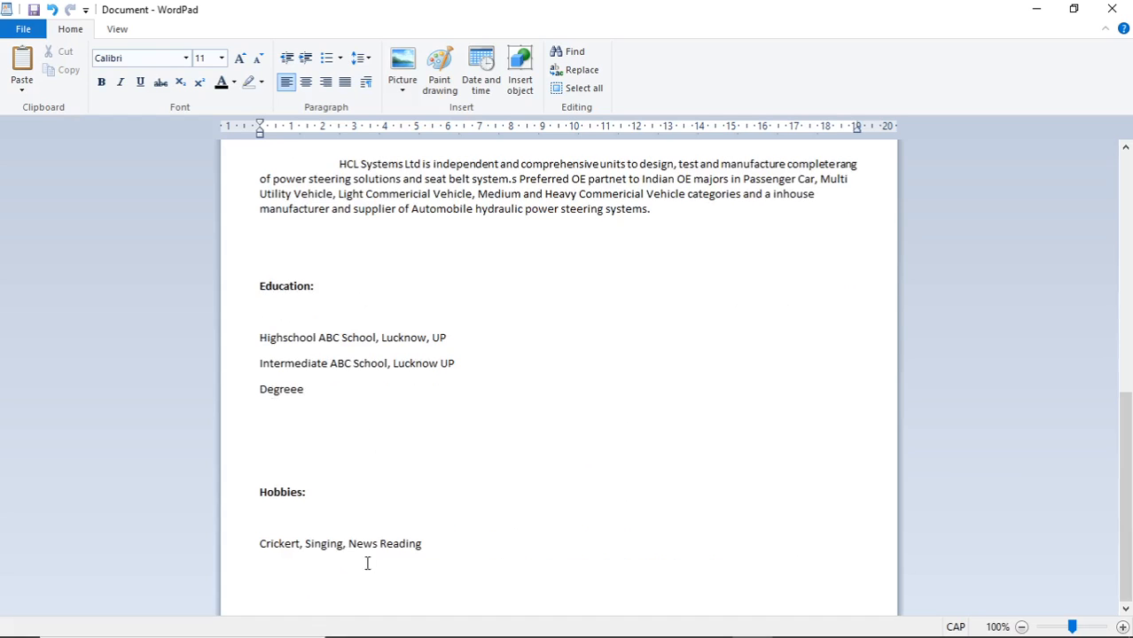
scroll(441, 529, up, 10)
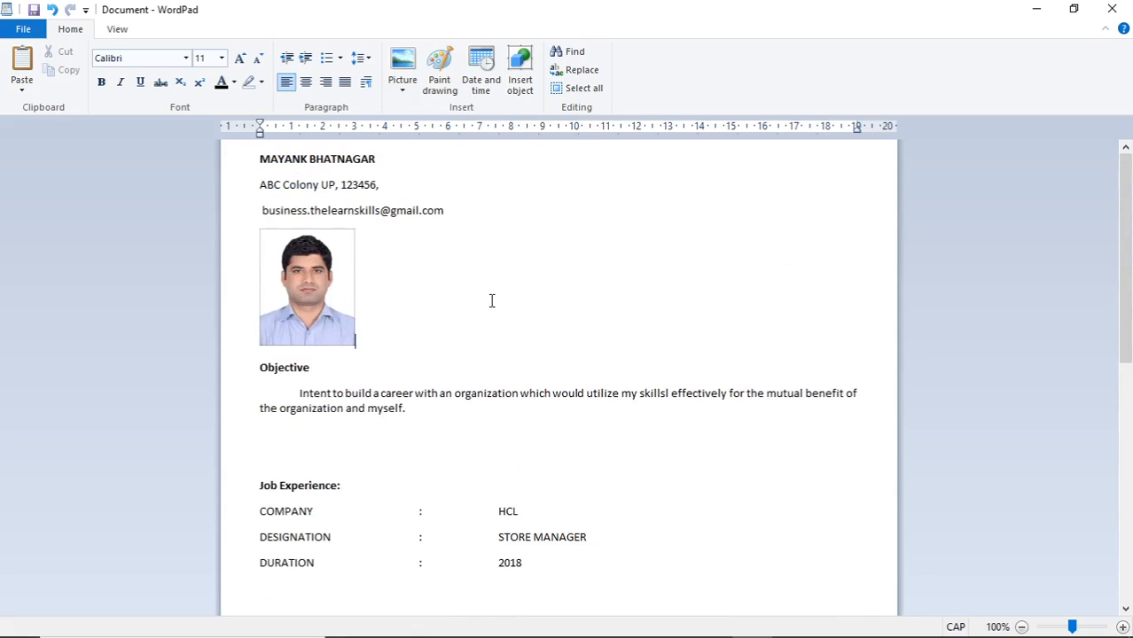
click(129, 33)
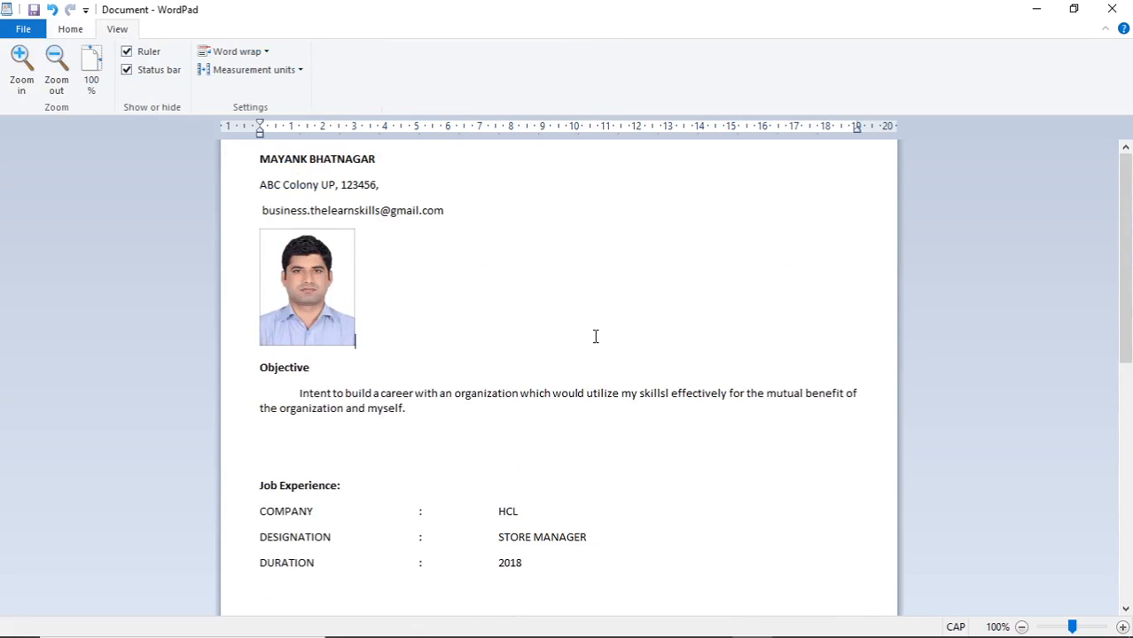
click(1035, 11)
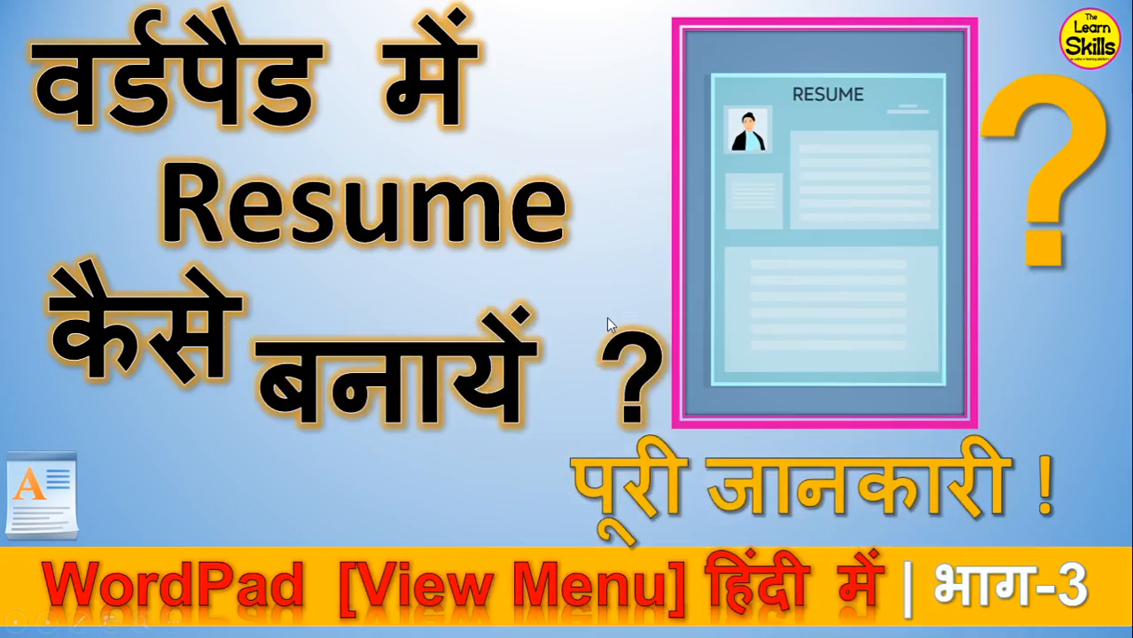